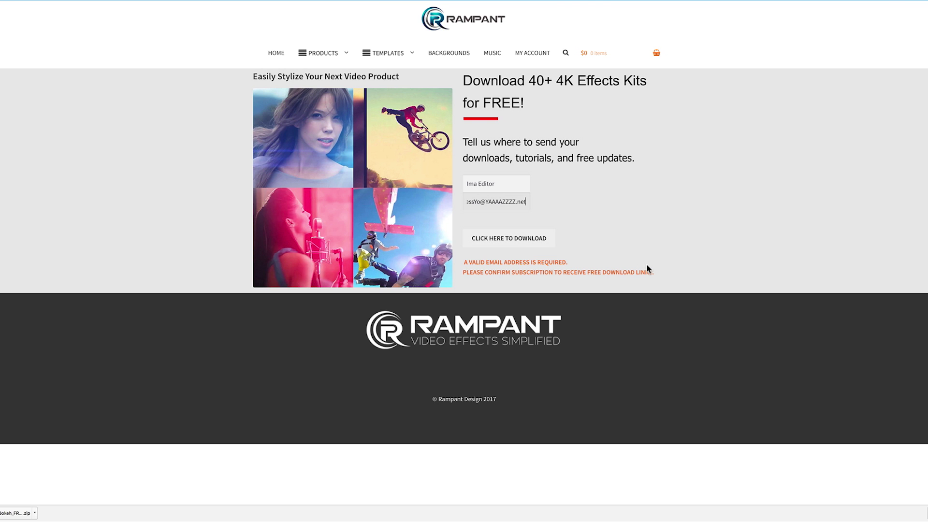
# - Open the free downloads page and examine the free effects kits offered in each Rampant category
pyautogui.click(635, 272)
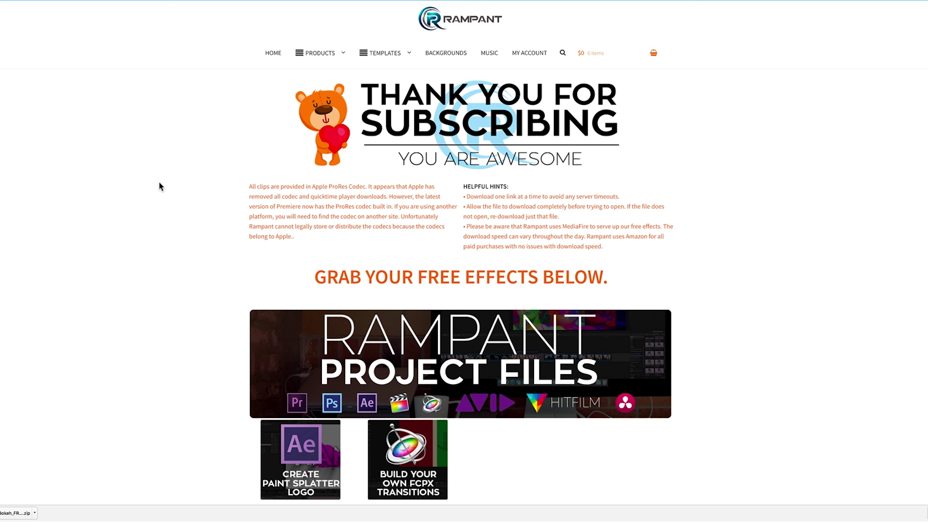
pyautogui.scroll(-5, 161, 186)
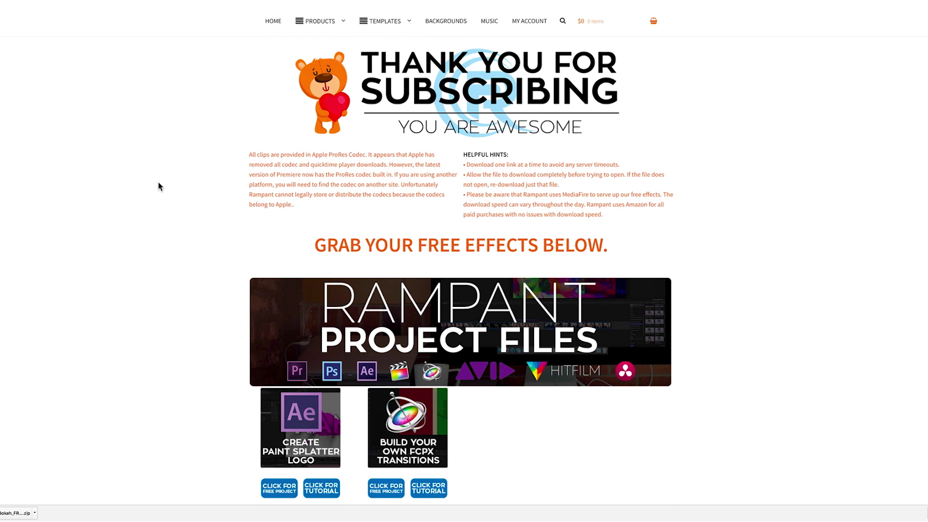
pyautogui.scroll(-5, 183, 203)
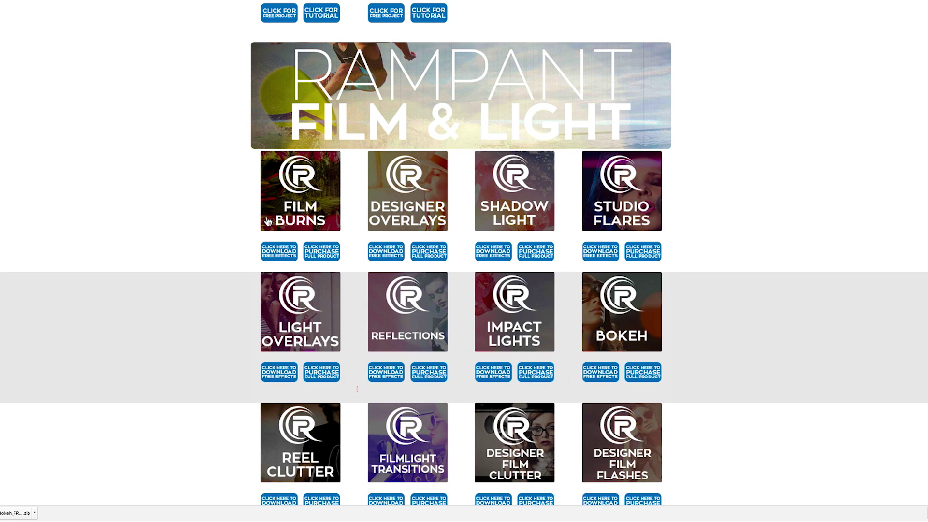
pyautogui.scroll(-9, 296, 161)
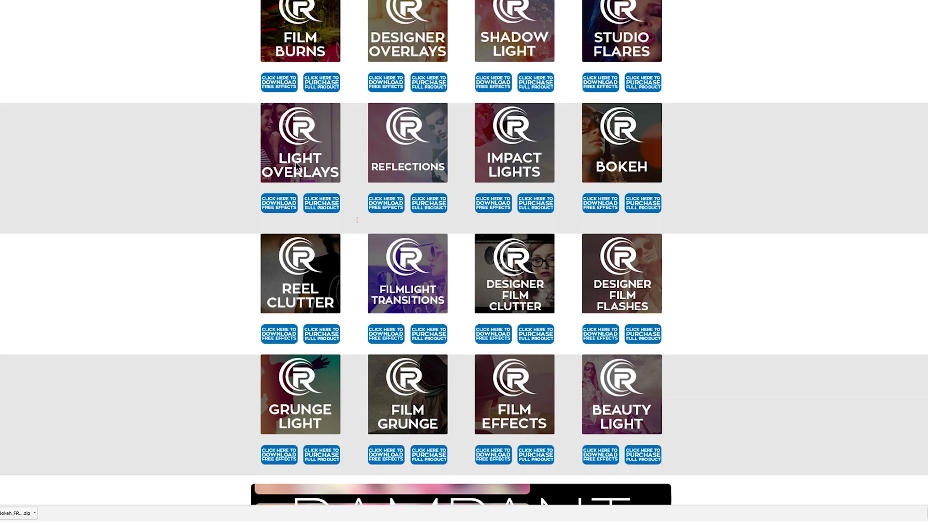
pyautogui.scroll(-7, 296, 166)
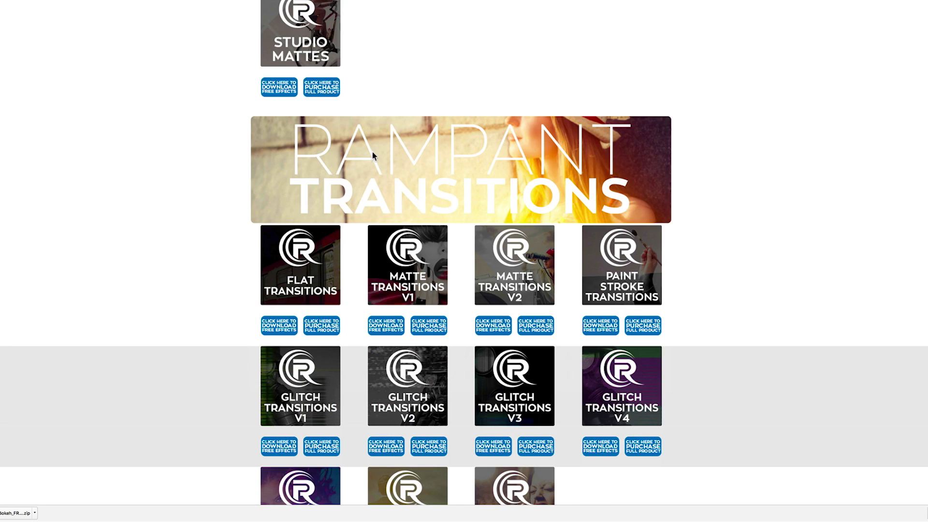
pyautogui.scroll(-10, 330, 168)
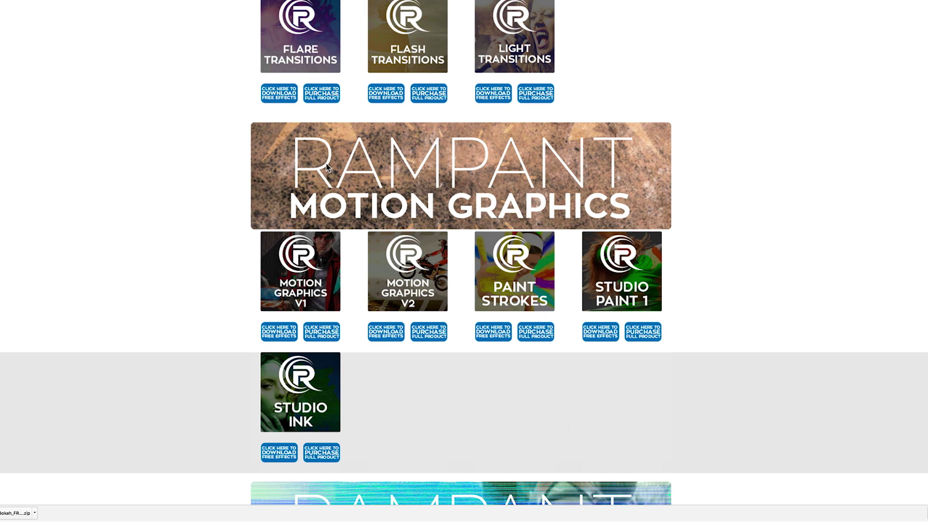
pyautogui.scroll(-3, 327, 166)
pyautogui.scroll(-15, 326, 167)
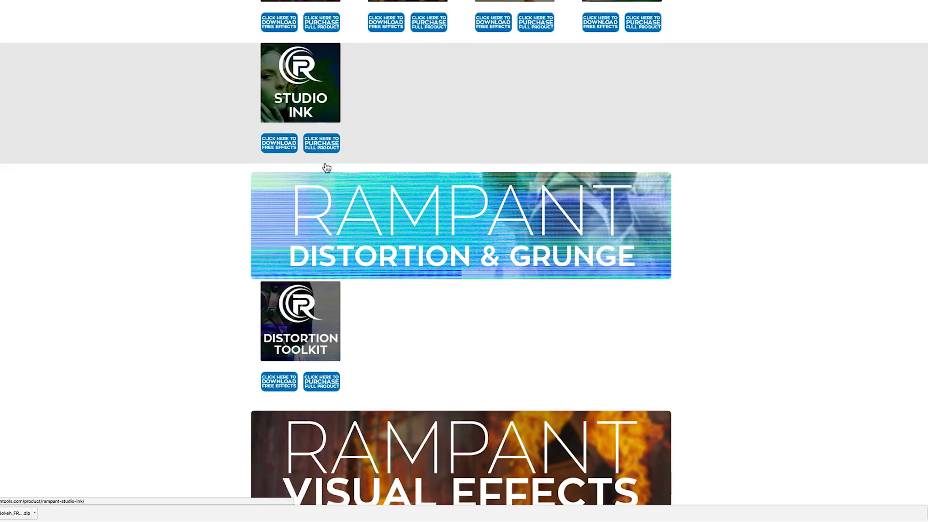
pyautogui.scroll(20, 323, 163)
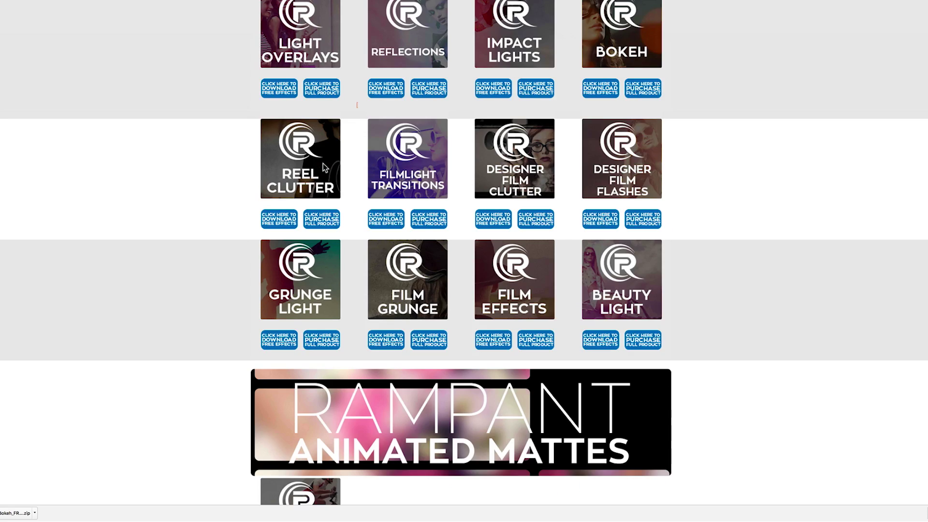
pyautogui.scroll(-5, 323, 164)
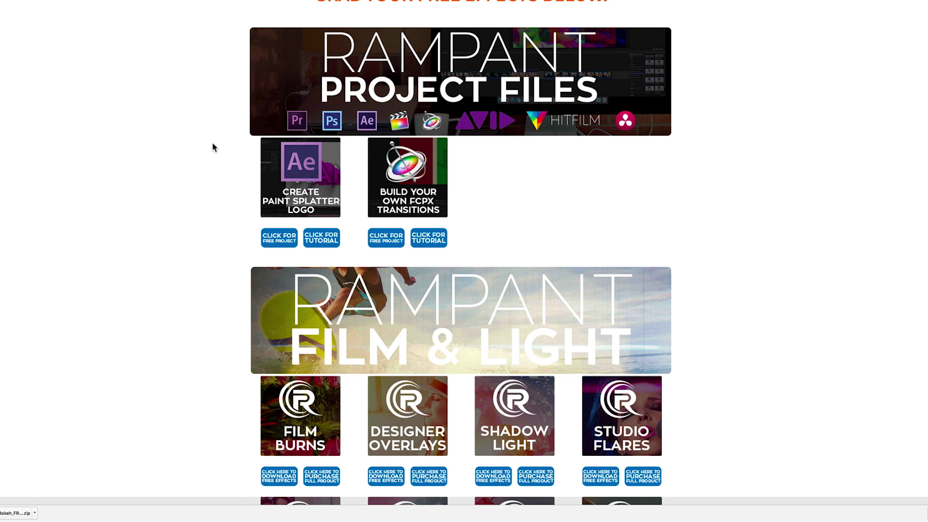
pyautogui.scroll(-5, 214, 148)
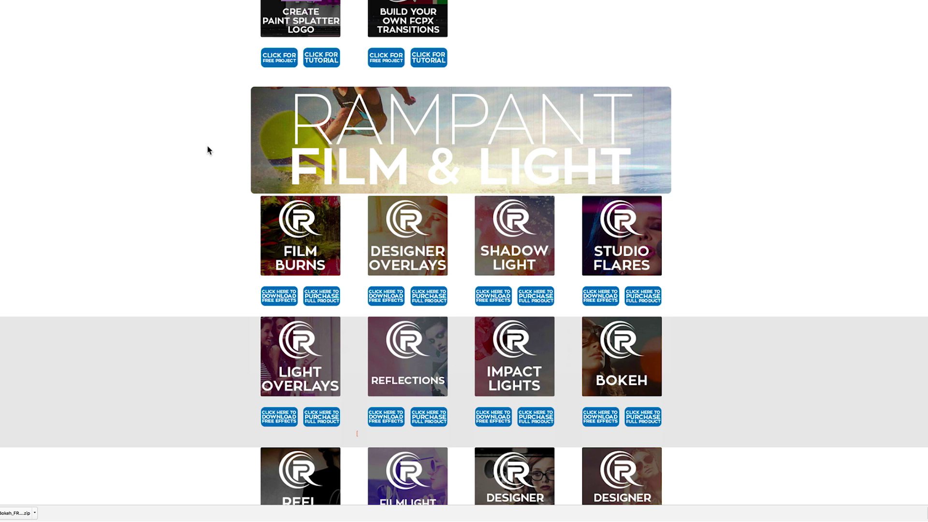
pyautogui.scroll(-1, 208, 150)
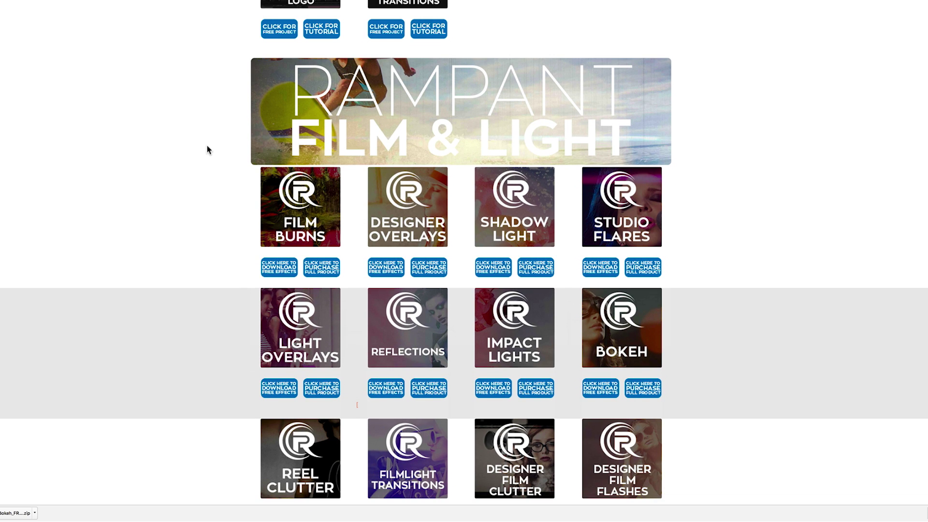
pyautogui.scroll(10, 207, 149)
pyautogui.scroll(-8, 207, 150)
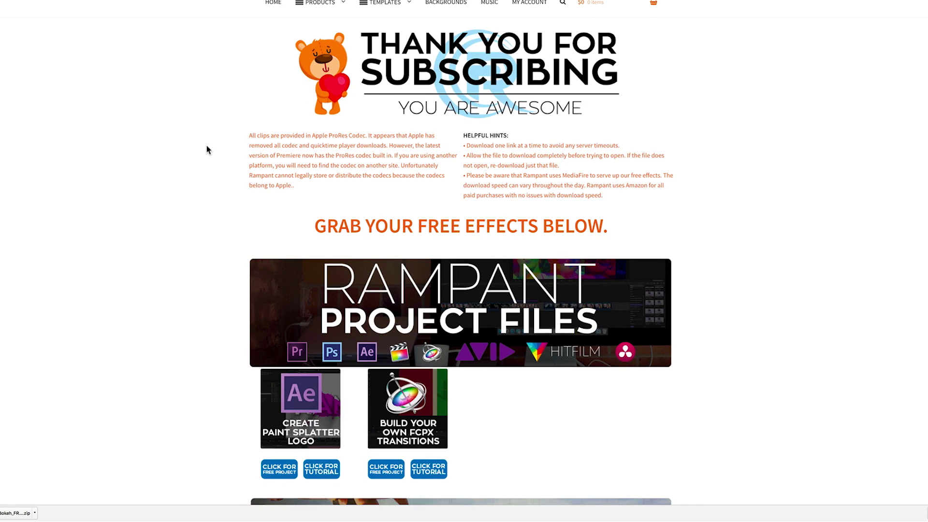
pyautogui.scroll(-3, 207, 151)
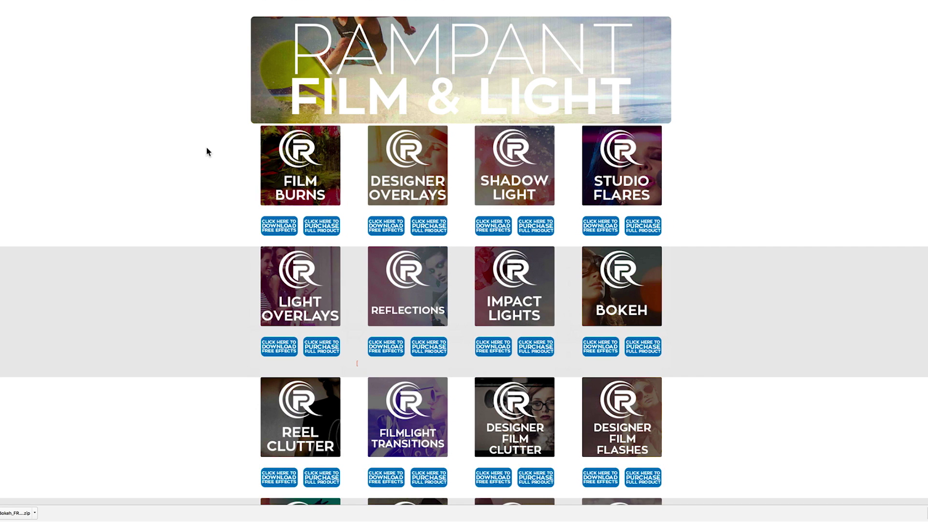
pyautogui.scroll(-1, 706, 309)
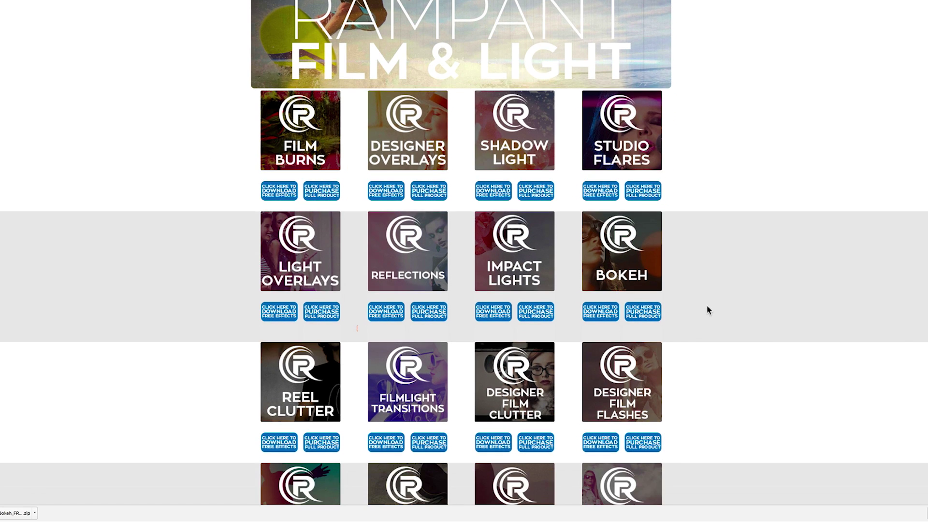
pyautogui.scroll(-5, 675, 356)
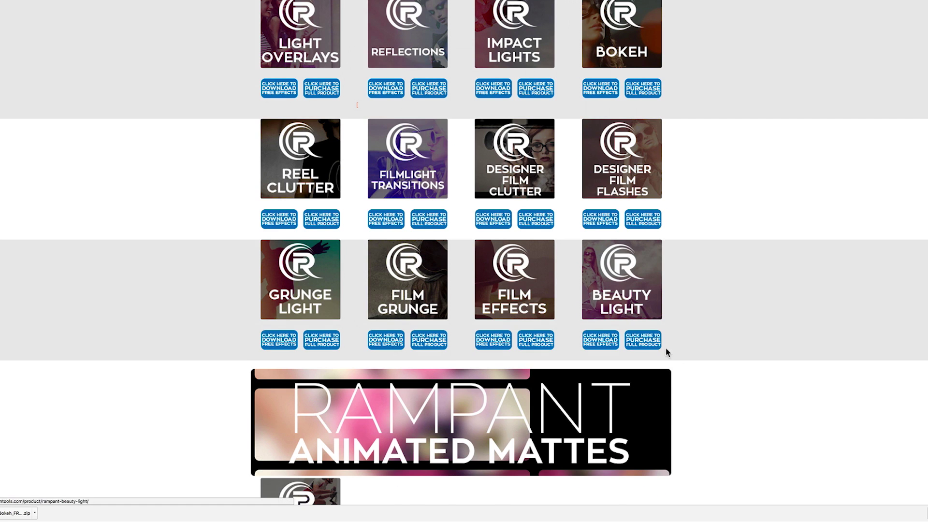
# - Download the free Bokeh effects from the Film & Light category
pyautogui.scroll(8, 674, 353)
pyautogui.scroll(-1, 686, 357)
pyautogui.scroll(-1, 681, 343)
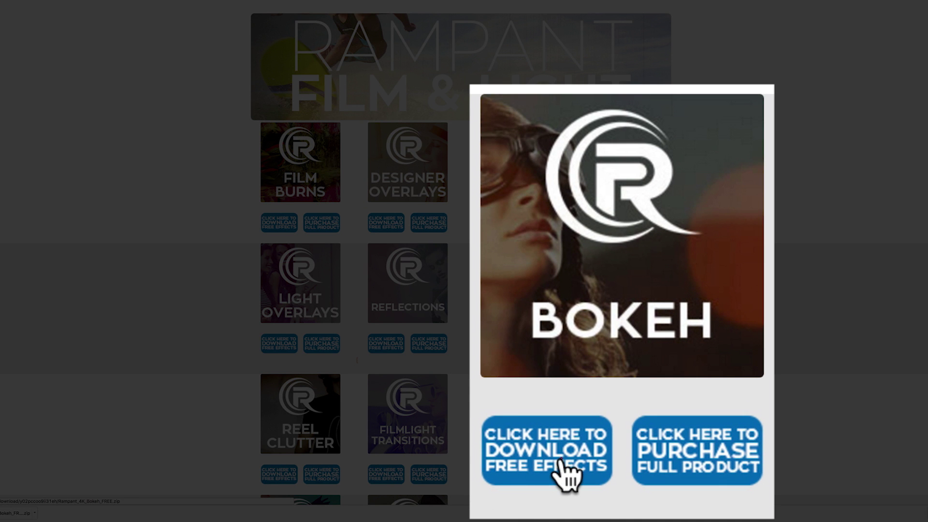
pyautogui.click(561, 460)
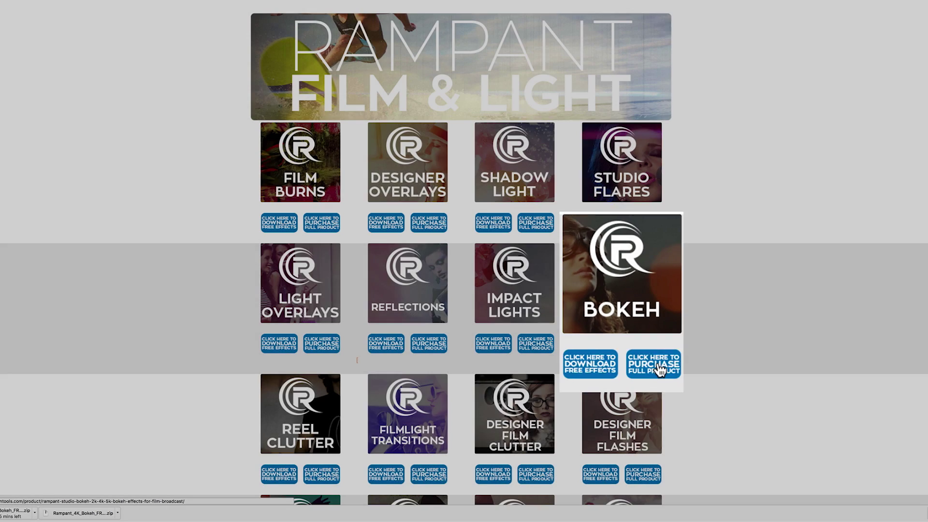
# - Open the full Bokeh product page and examine its product details, features, compatibility and download size
pyautogui.click(645, 343)
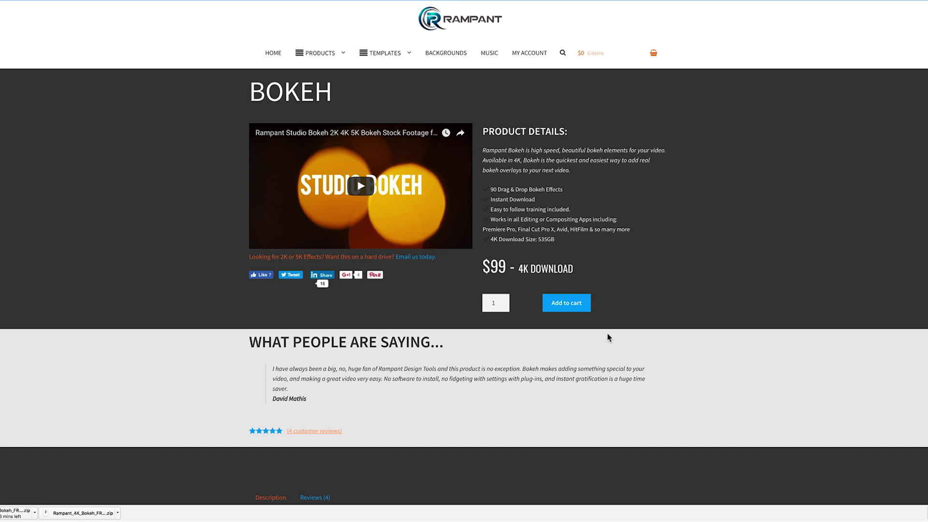
pyautogui.moveTo(491, 187); pyautogui.dragTo(543, 229)
pyautogui.click(565, 225)
pyautogui.scroll(-1, 445, 251)
pyautogui.scroll(-4, 413, 369)
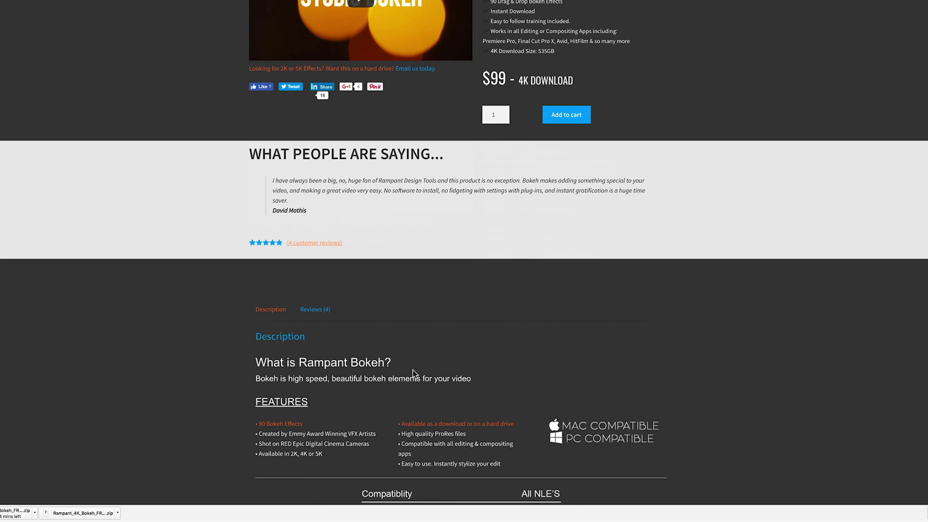
pyautogui.scroll(-4, 413, 372)
pyautogui.scroll(-3, 559, 435)
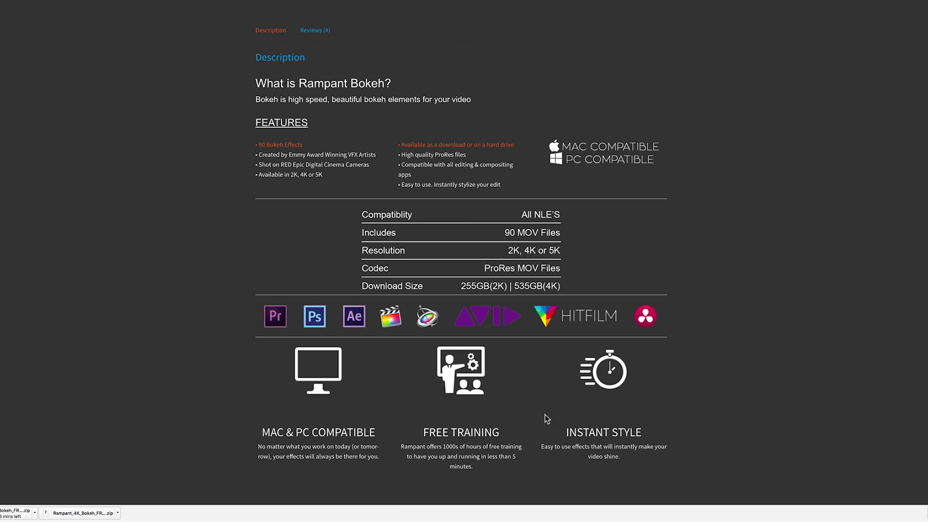
pyautogui.scroll(10, 527, 406)
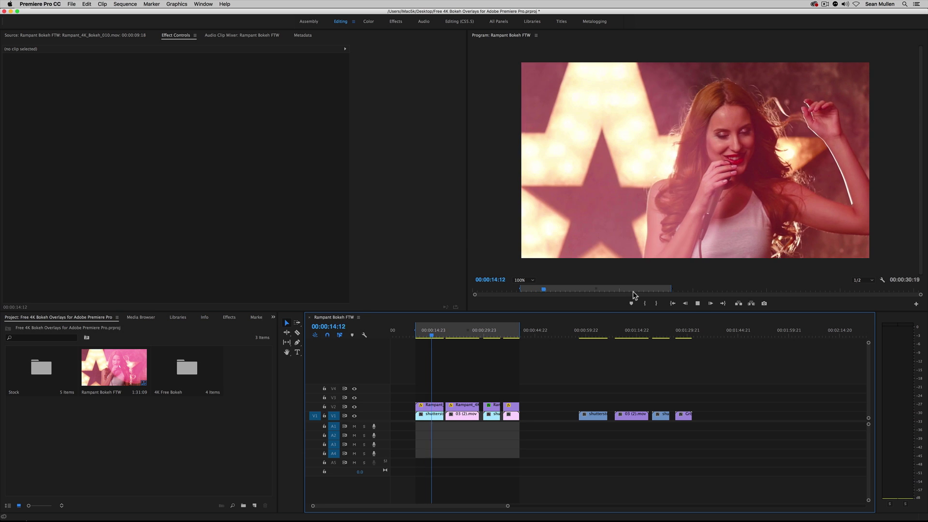
# - In Premiere Pro, stop playback, import the four Rampant_4K_Bokeh clips (001, 002, 010 and 084) into the project root, and undo the import
pyautogui.press('space')
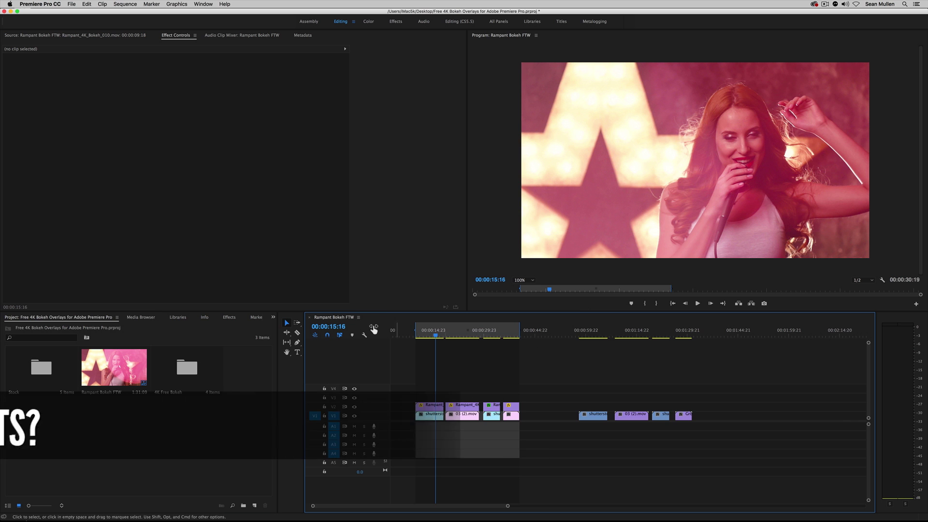
pyautogui.click(238, 440)
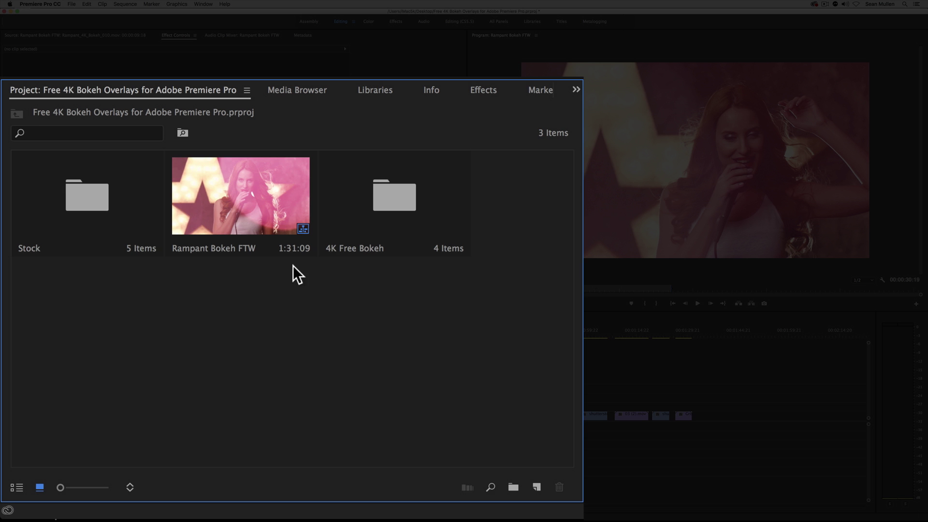
pyautogui.rightClick(292, 313)
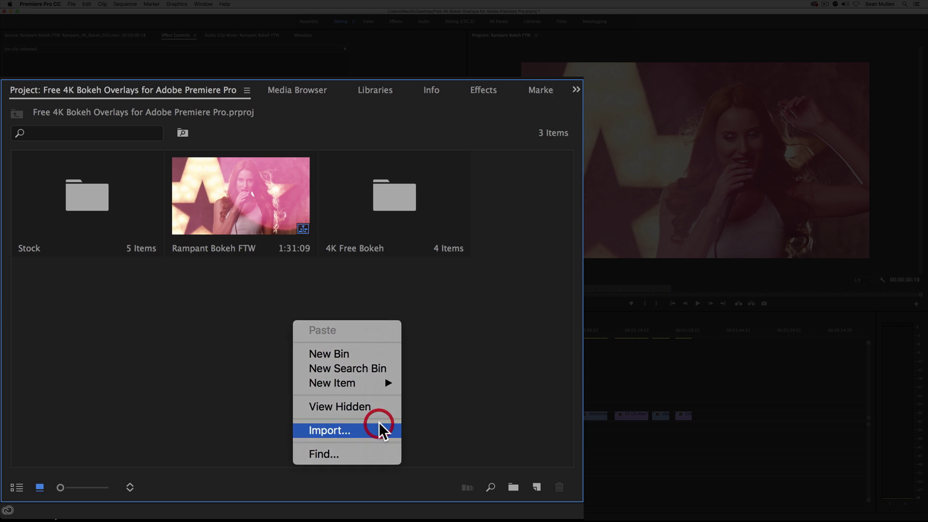
pyautogui.click(379, 429)
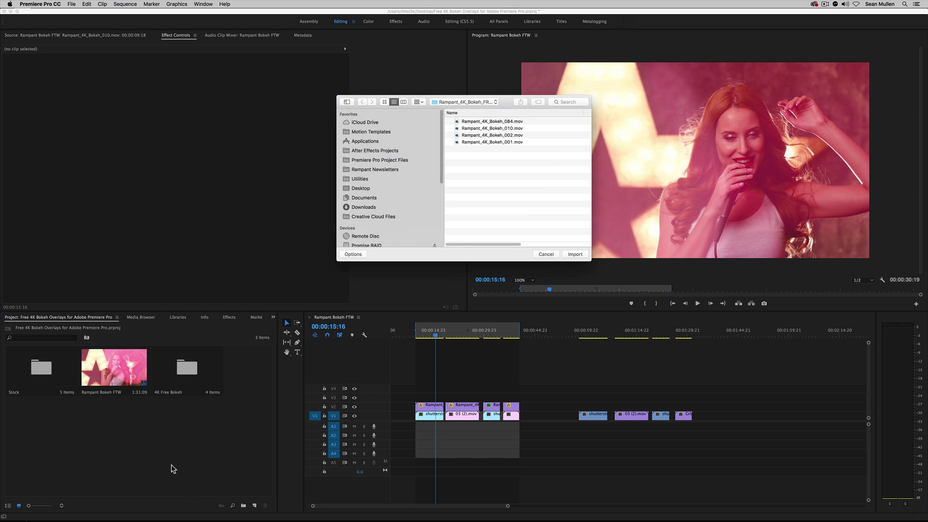
pyautogui.click(493, 121)
pyautogui.keyDown('shift'); pyautogui.click(490, 142); pyautogui.keyUp('shift')
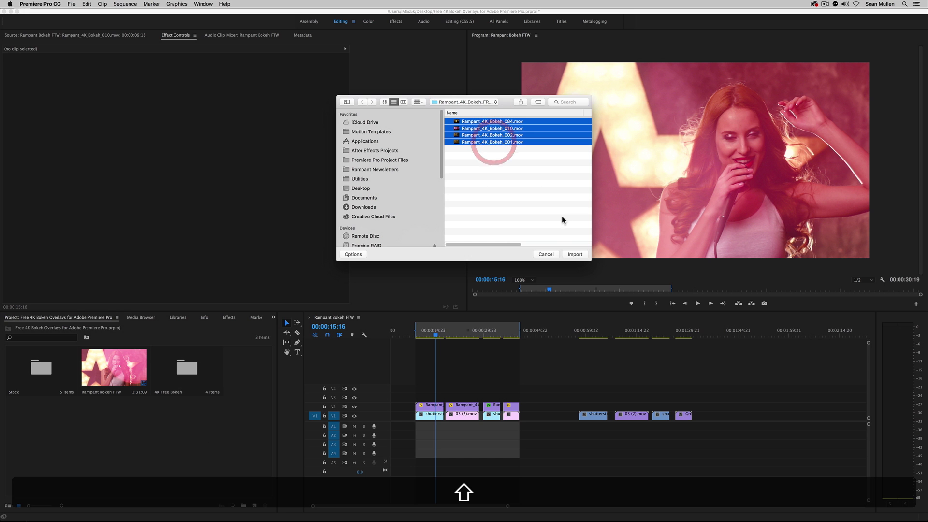
pyautogui.click(570, 254)
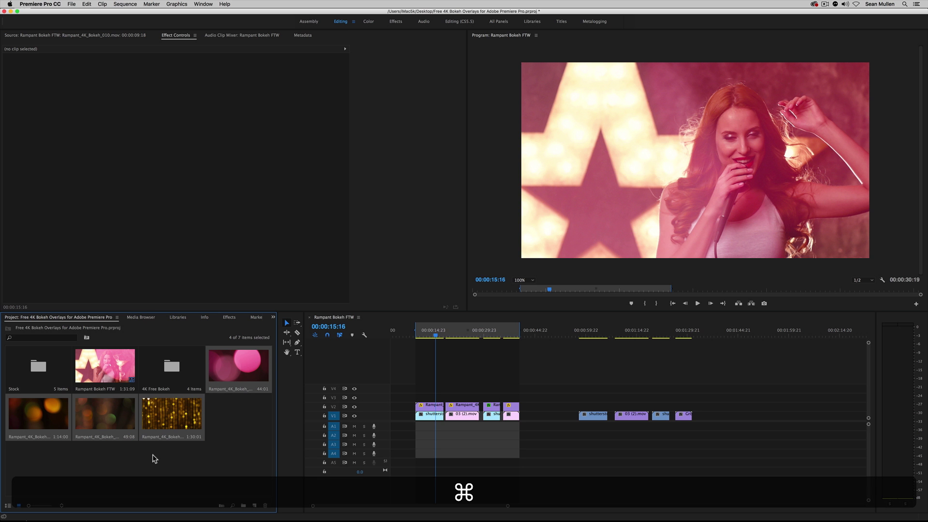
pyautogui.press('super+z')
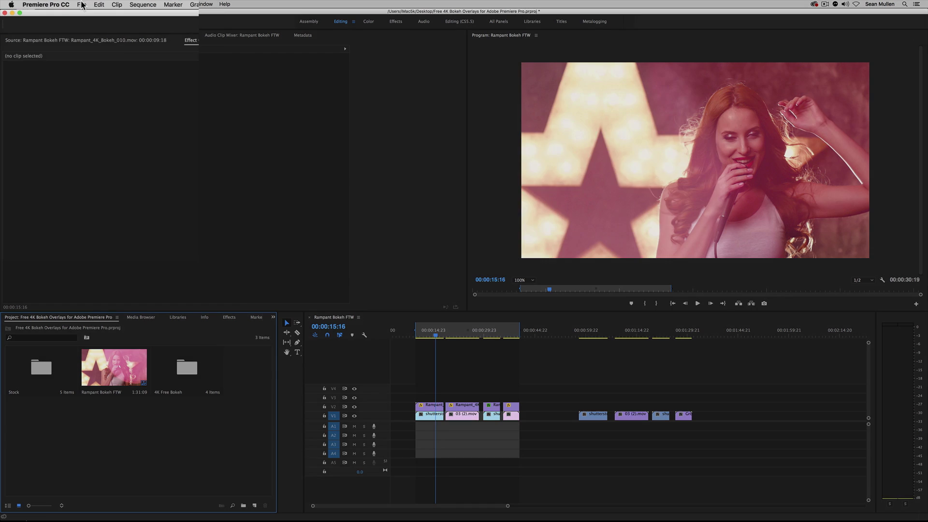
# - Import the four Rampant_4K_Bokeh .mov clips (001, 002, 010 and 084) into the project root again
pyautogui.click(82, 6)
pyautogui.click(108, 183)
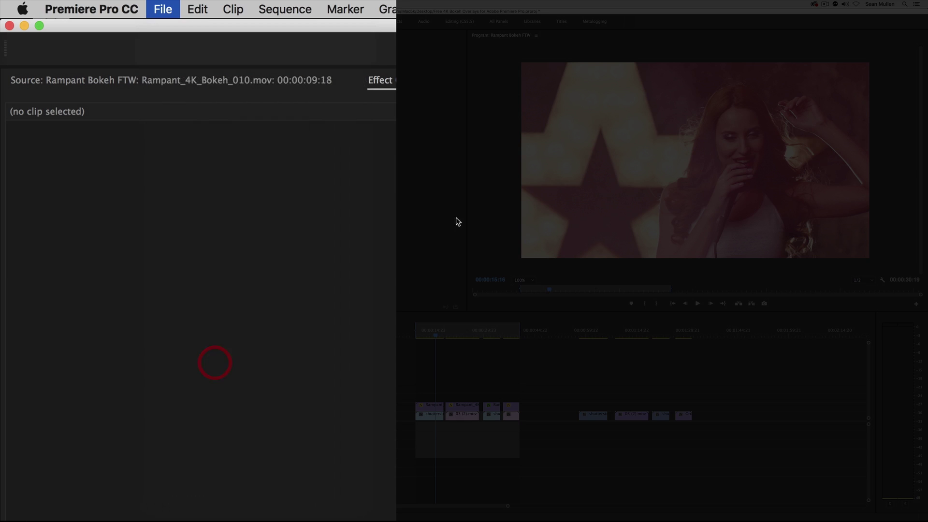
pyautogui.click(478, 122)
pyautogui.keyDown('shift'); pyautogui.click(486, 142); pyautogui.keyUp('shift')
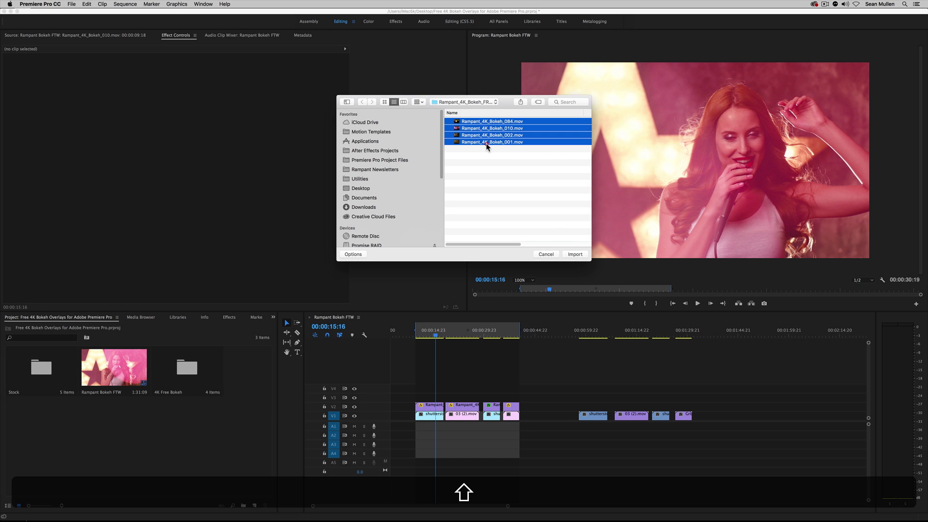
pyautogui.click(574, 254)
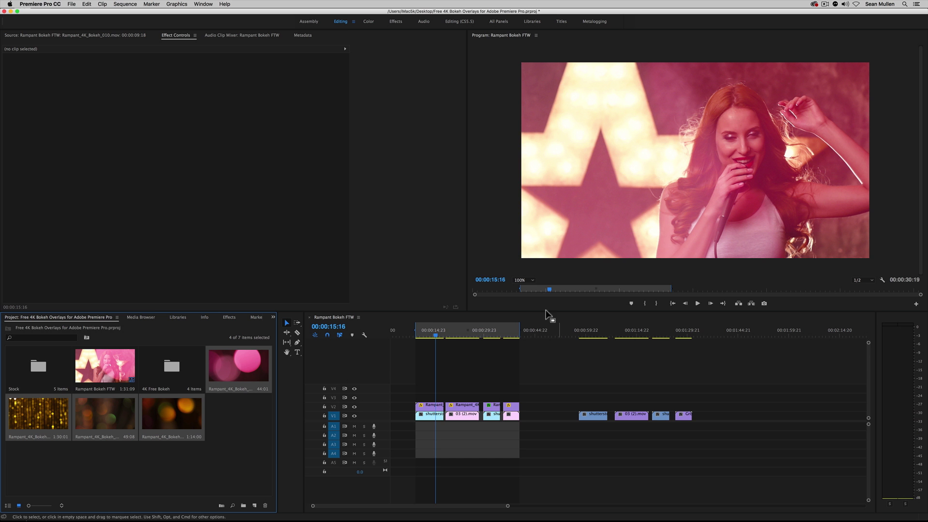
# - Move the sequence playhead to 00:00:20:08 and delete the four newly imported bokeh clips from the project root
pyautogui.moveTo(462, 333)
pyautogui.mouseDown()
pyautogui.moveTo(488, 334)
pyautogui.moveTo(451, 337)
pyautogui.mouseUp()
pyautogui.keyDown('shift'); pyautogui.click(188, 408); pyautogui.keyUp('shift')
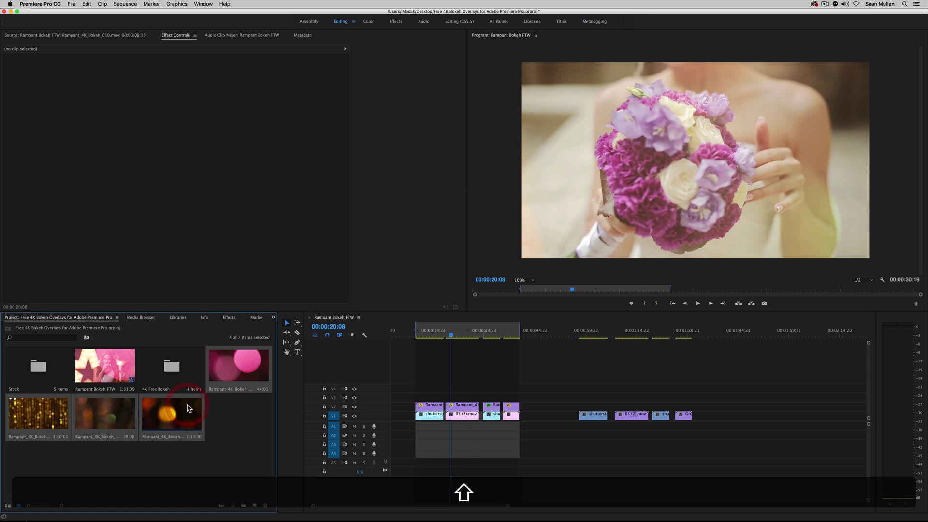
pyautogui.hotkey('shift', 'BackSpace')
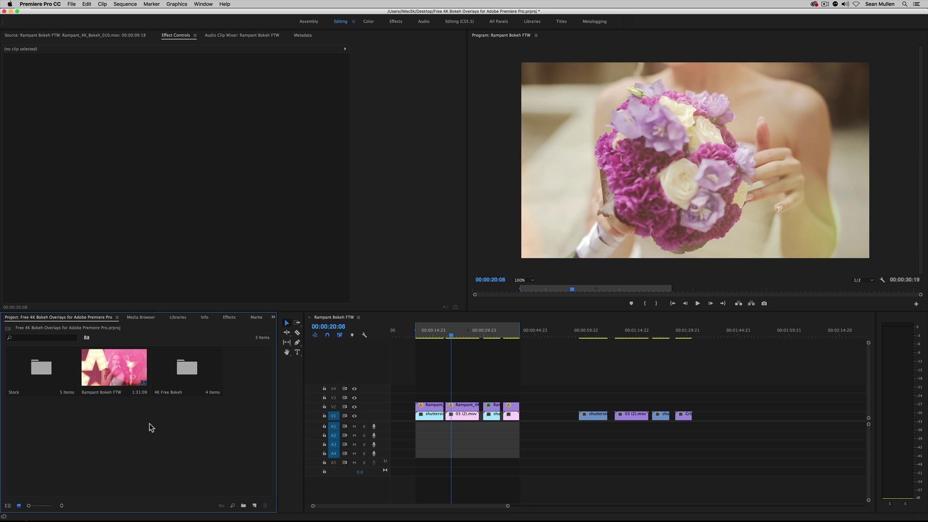
# - Open the 4K Free Bokeh bin in its own window and play Rampant_4K_Bokeh_001.mov in the source monitor
pyautogui.doubleClick(199, 369)
pyautogui.moveTo(134, 33); pyautogui.dragTo(132, 319)
pyautogui.doubleClick(111, 366)
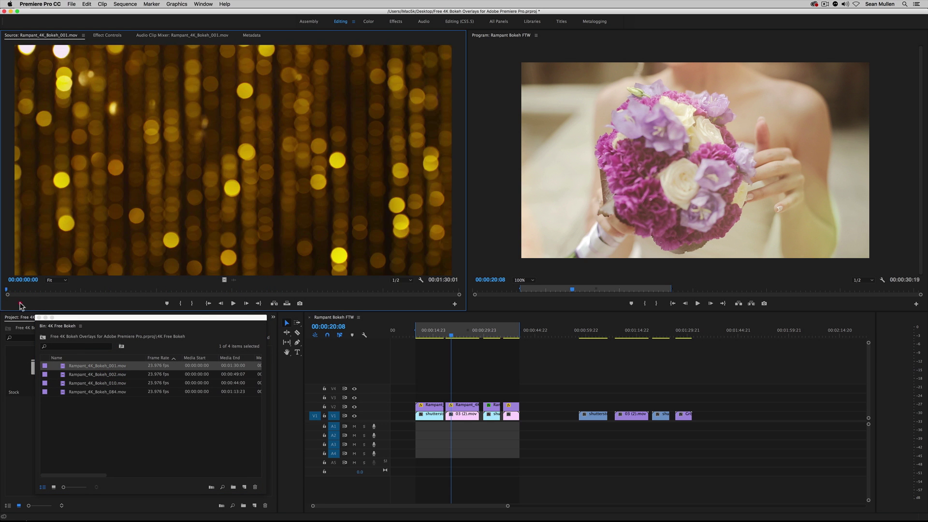
pyautogui.press('space')
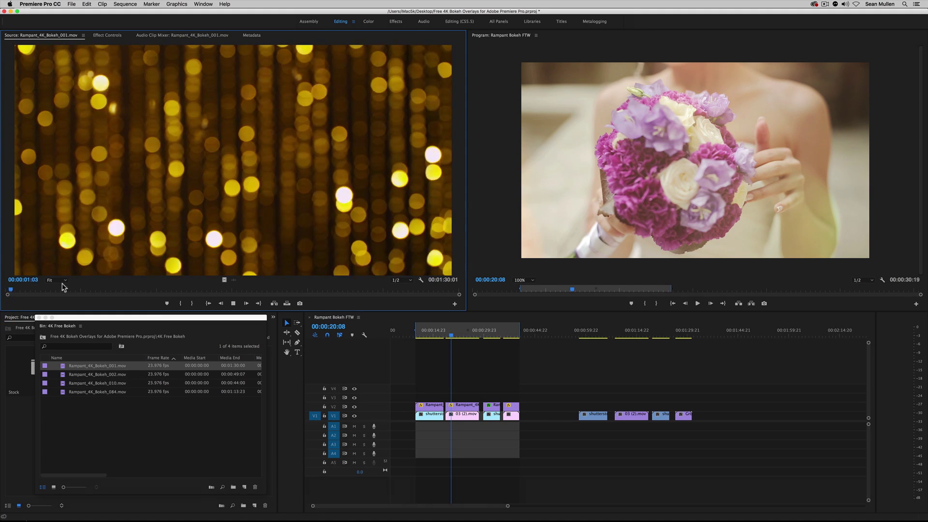
# - Scrub through Rampant_4K_Bokeh_001.mov, and open and preview Rampant_4K_Bokeh_002.mov in the source monitor
pyautogui.moveTo(76, 288); pyautogui.dragTo(457, 296)
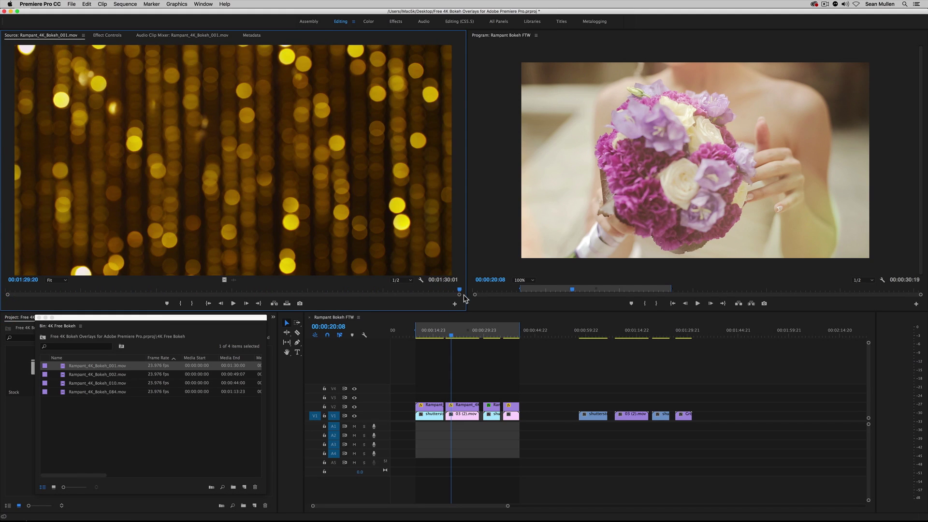
pyautogui.moveTo(456, 297); pyautogui.dragTo(197, 278)
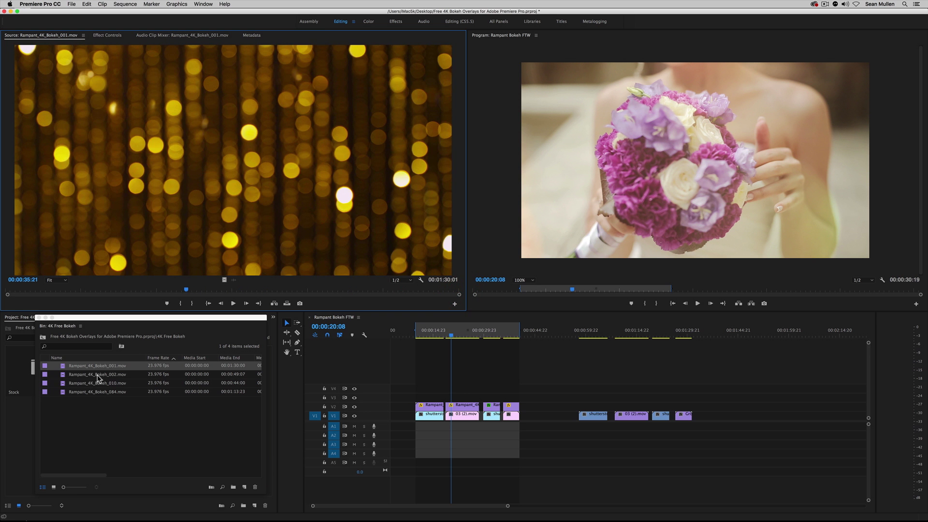
pyautogui.doubleClick(97, 374)
pyautogui.moveTo(13, 290); pyautogui.dragTo(72, 265)
pyautogui.press('space')
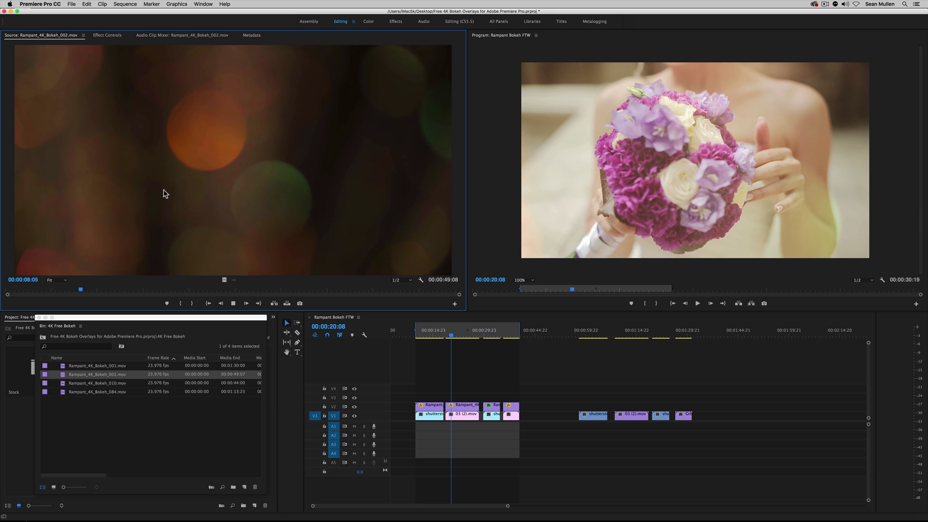
pyautogui.press('space')
# - Open Rampant_4K_Bokeh_010.mov in the source monitor and scrub through it
pyautogui.doubleClick(97, 382)
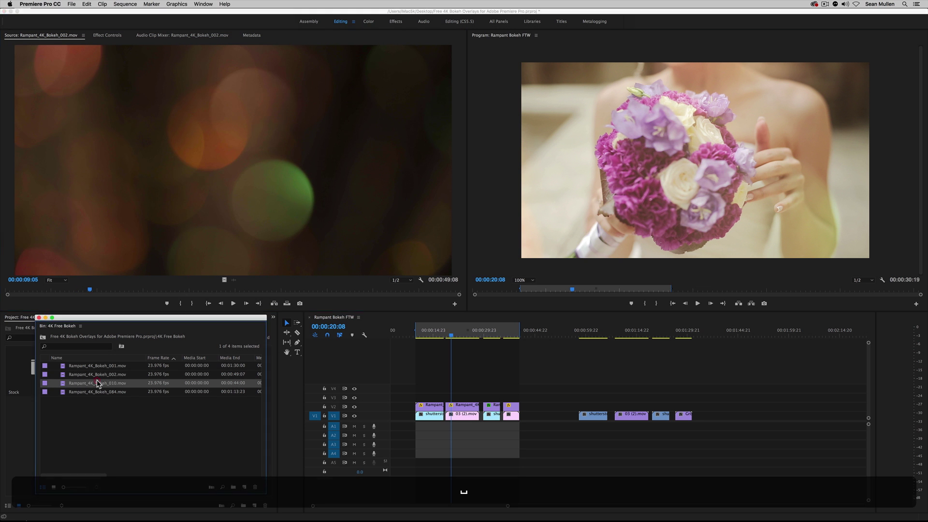
pyautogui.press('space')
pyautogui.press('space')
pyautogui.moveTo(40, 291); pyautogui.dragTo(261, 291)
pyautogui.press('space')
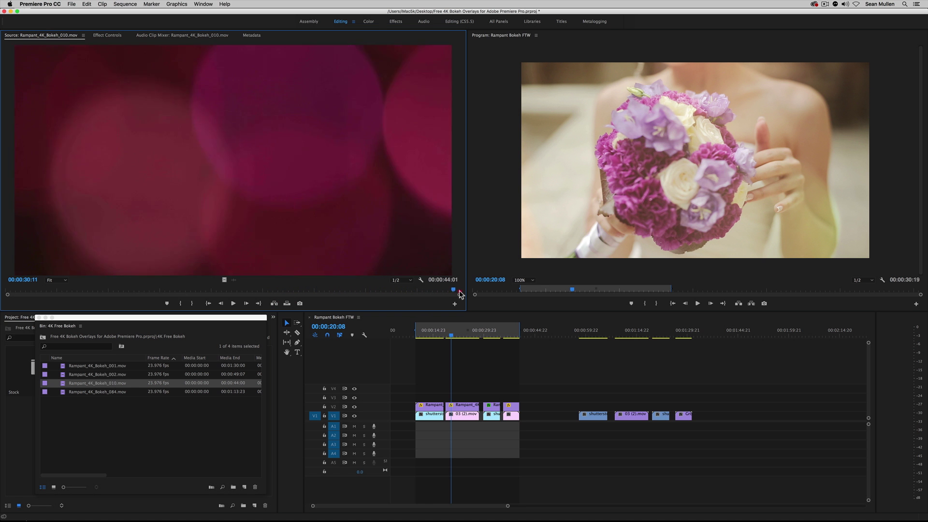
pyautogui.click(176, 279)
# - Open Rampant_4K_Bokeh_084.mov in the source monitor, scrub through it, and play a short section
pyautogui.doubleClick(92, 391)
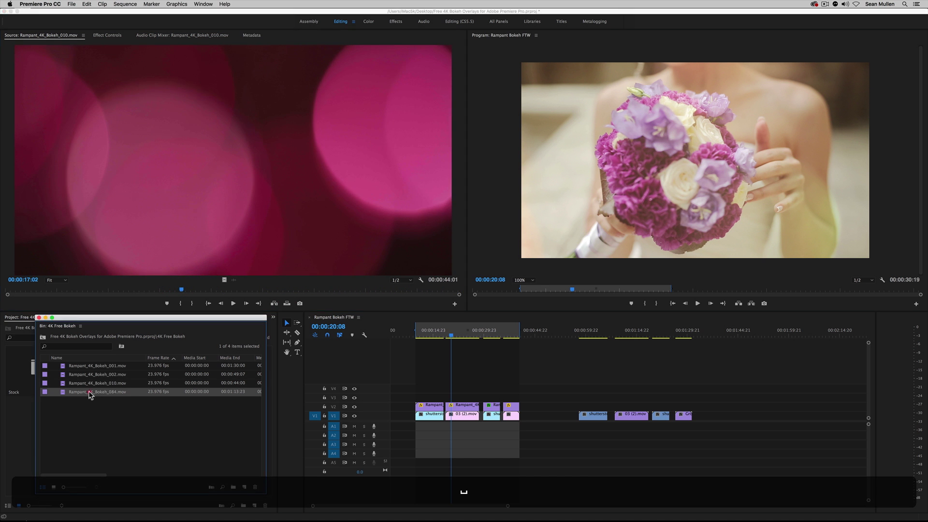
pyautogui.moveTo(37, 290); pyautogui.dragTo(314, 290)
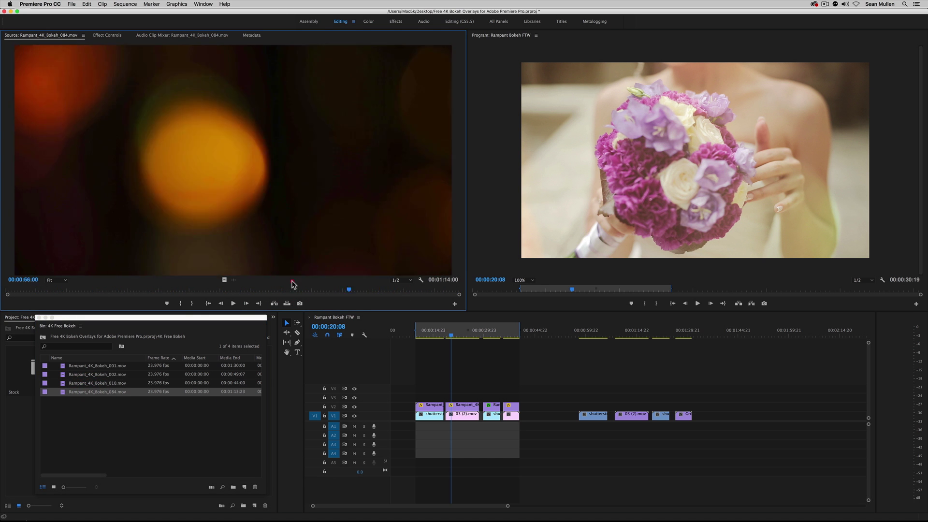
pyautogui.click(228, 278)
pyautogui.press('l')
pyautogui.press('l')
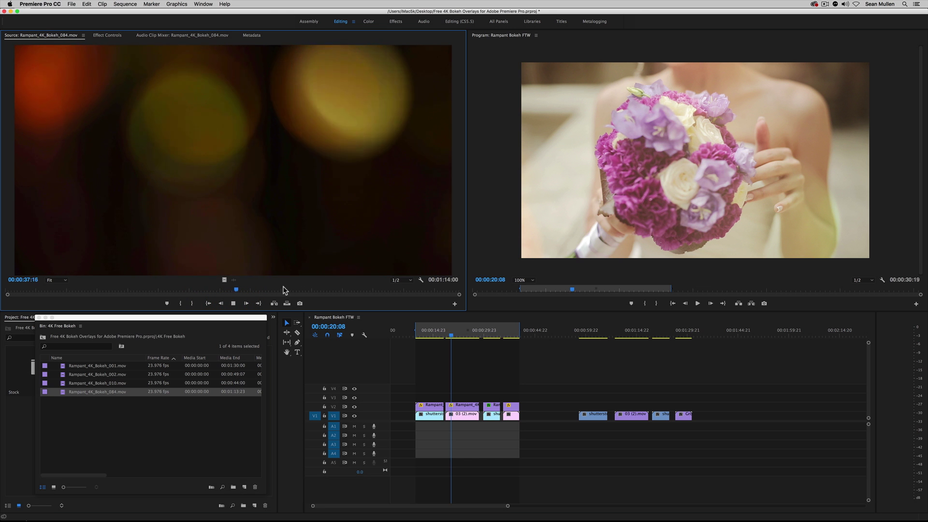
pyautogui.press('space')
# - Disable the bokeh overlay above the first clip, check the footage without it, and re-enable the overlay
pyautogui.moveTo(439, 331); pyautogui.dragTo(438, 332)
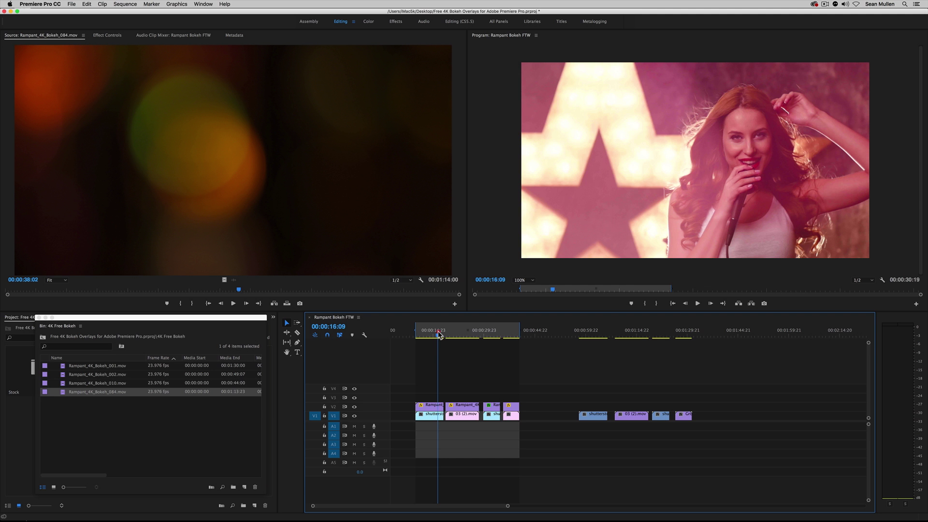
pyautogui.rightClick(430, 408)
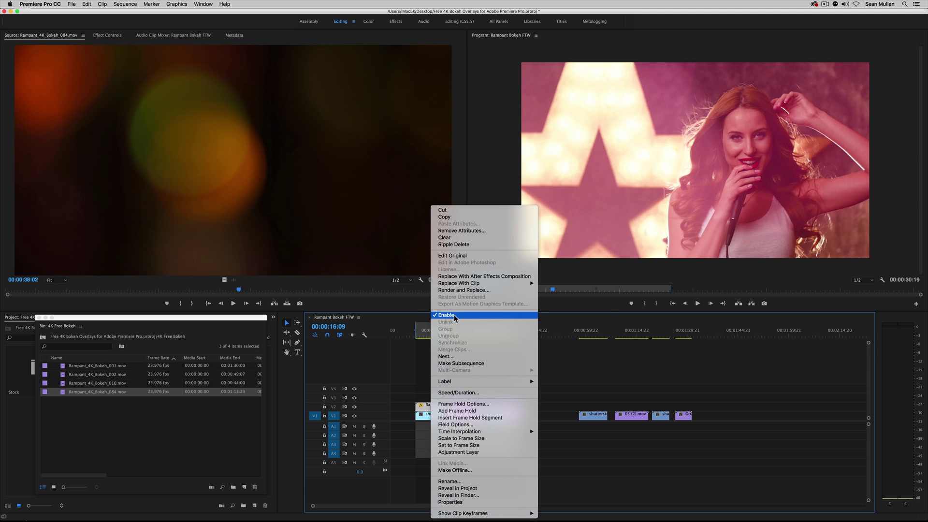
pyautogui.click(436, 317)
pyautogui.click(432, 330)
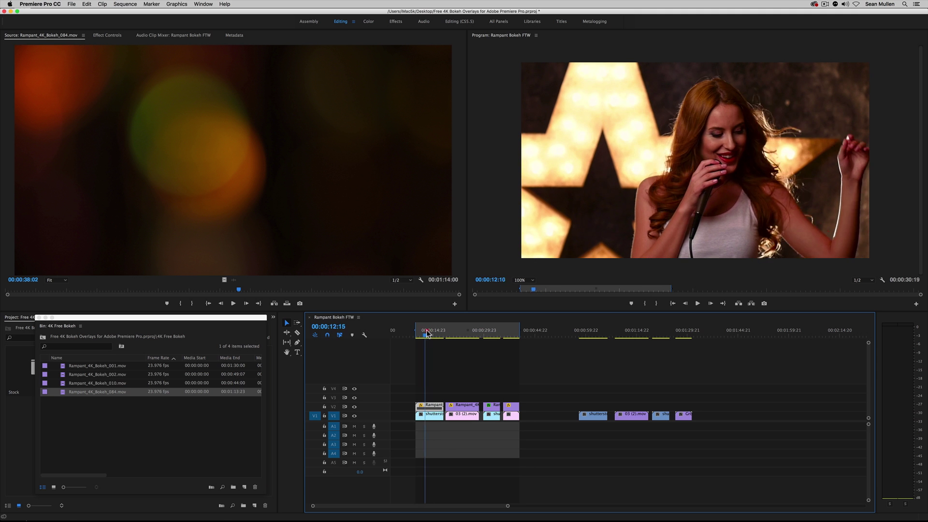
pyautogui.rightClick(439, 404)
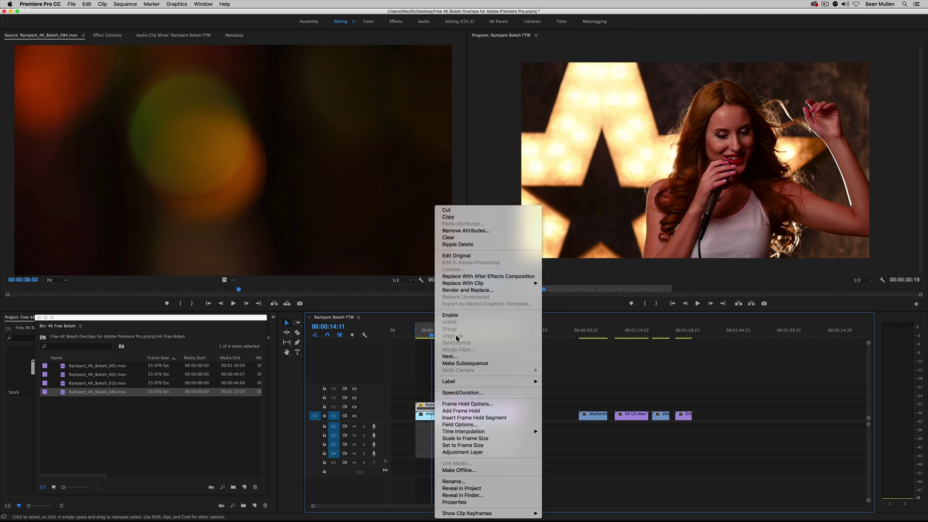
pyautogui.click(455, 316)
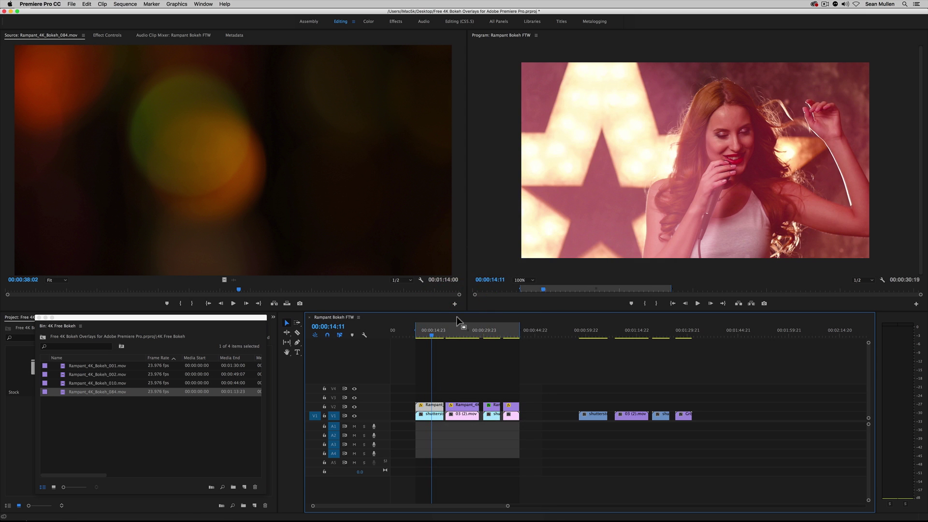
# - Open the first V2 overlay clip in the source monitor and set the sequence In point just before the second group of clips
pyautogui.doubleClick(428, 407)
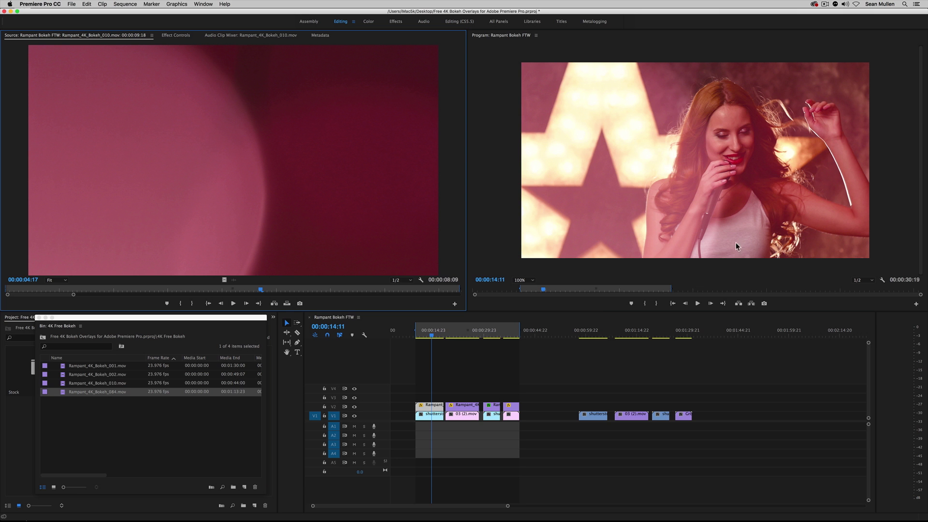
pyautogui.moveTo(560, 330); pyautogui.dragTo(602, 339)
pyautogui.press('i')
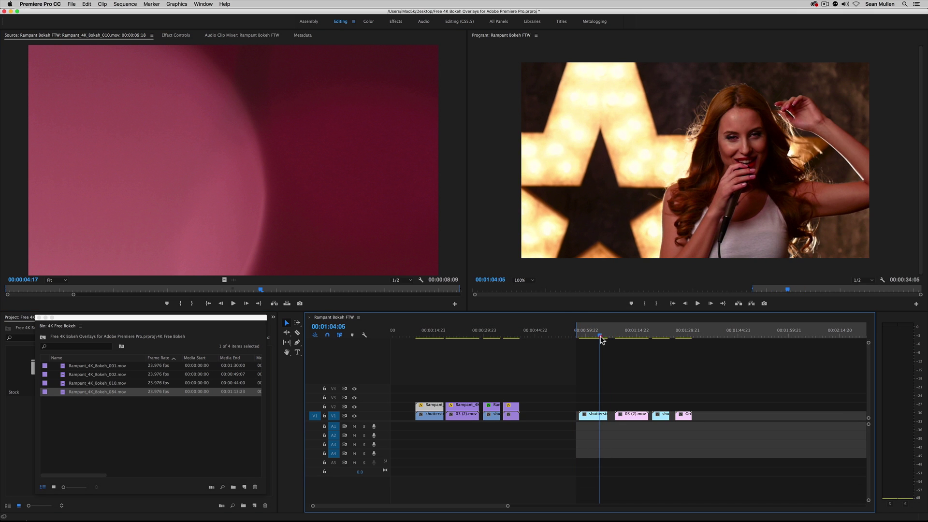
# - Show the bokeh bin as thumbnails and place Rampant_4K_Bokeh_010.mov on V2 above the second group of clips
pyautogui.click(121, 393)
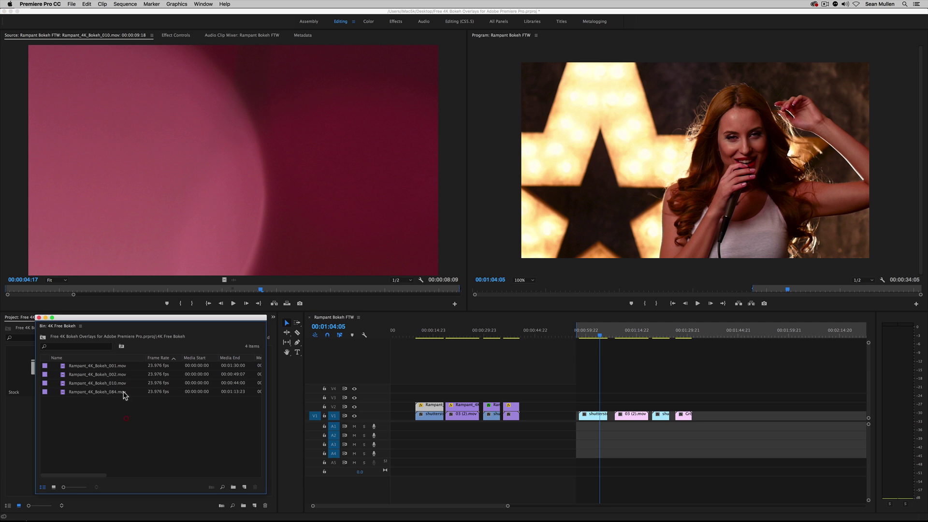
pyautogui.click(121, 383)
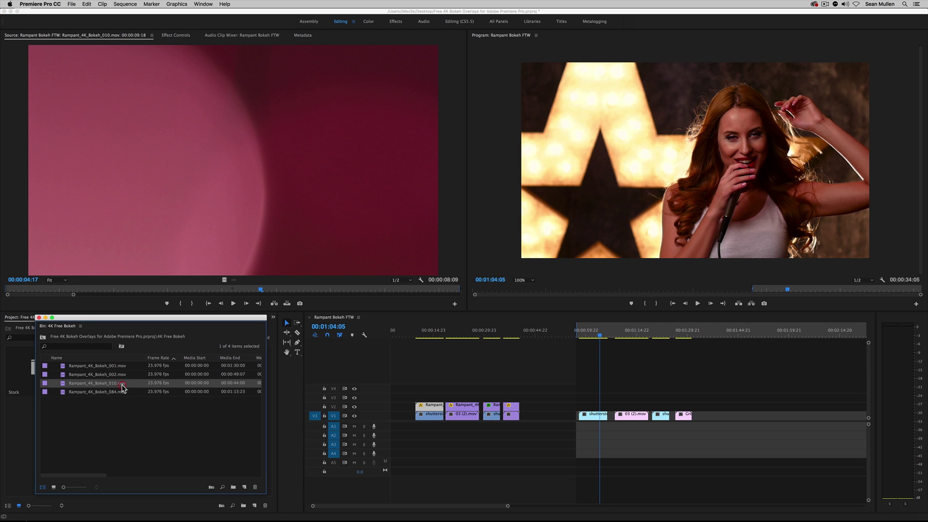
pyautogui.click(54, 485)
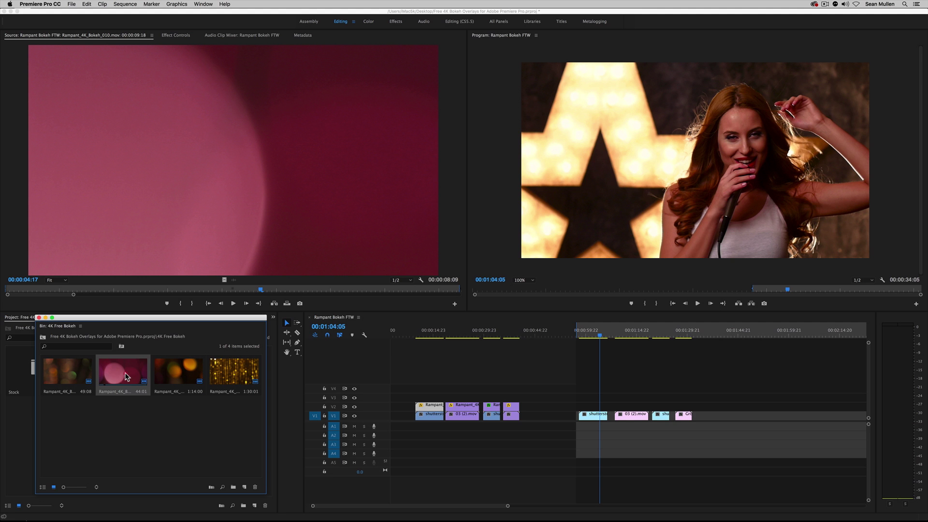
pyautogui.moveTo(294, 423); pyautogui.dragTo(561, 410)
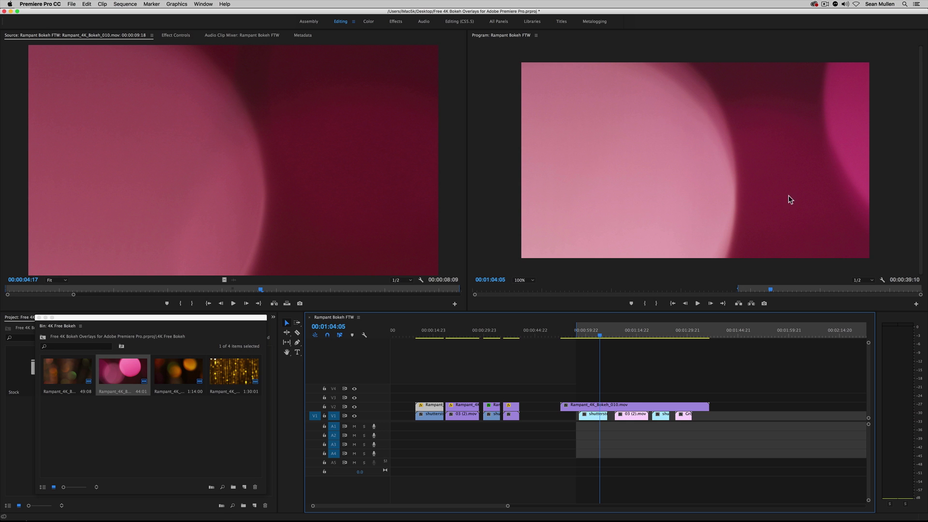
# - Set the blend mode of the newly placed Rampant_4K_Bokeh_010.mov clip to Screen
pyautogui.click(595, 406)
pyautogui.press('shift')
pyautogui.hotkey('shift', '5')
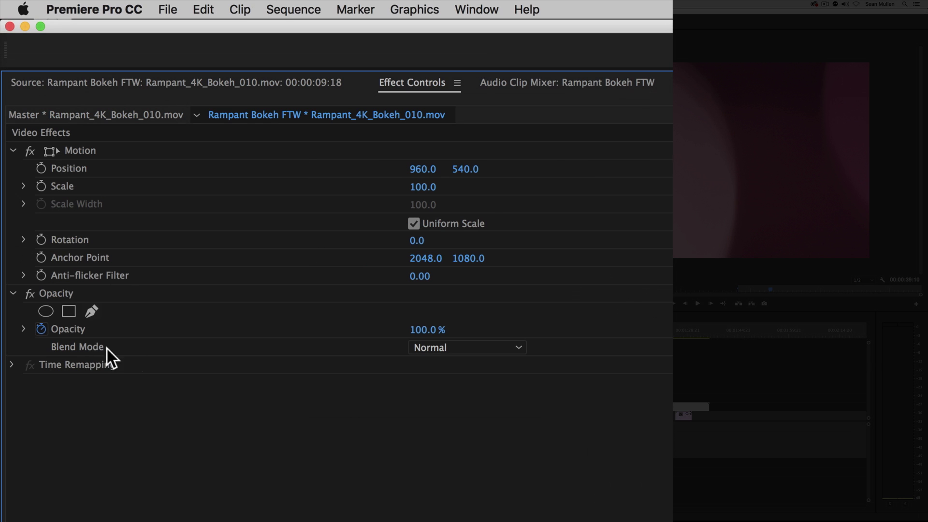
pyautogui.click(483, 344)
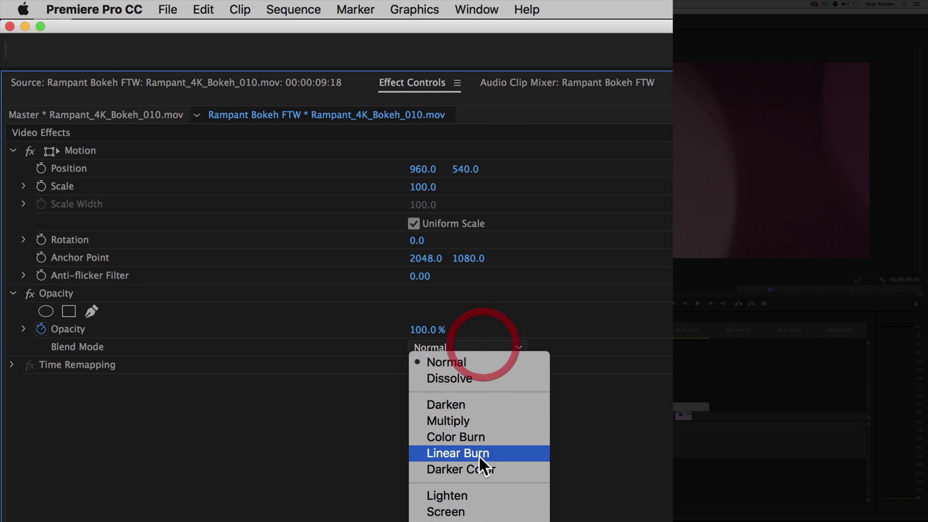
pyautogui.click(482, 511)
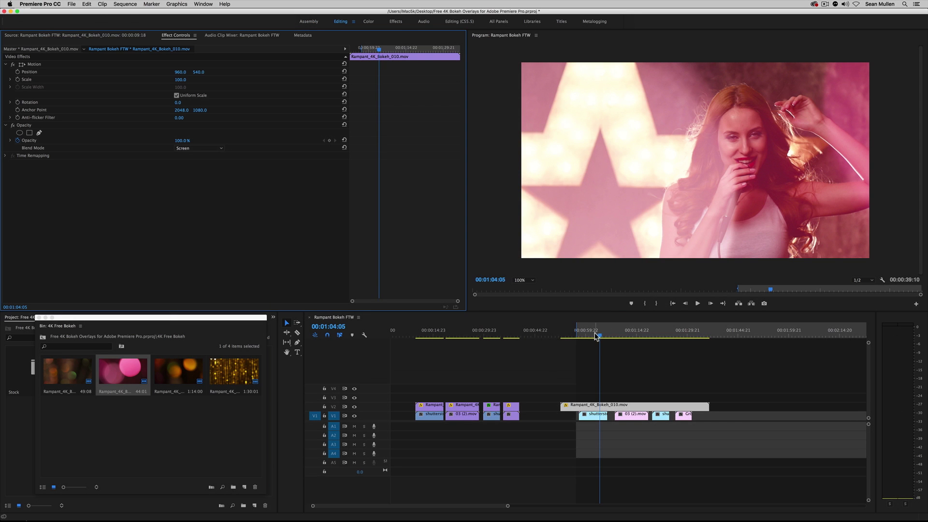
# - Play the sequence to preview the screened bokeh overlay on the singer footage
pyautogui.press('space')
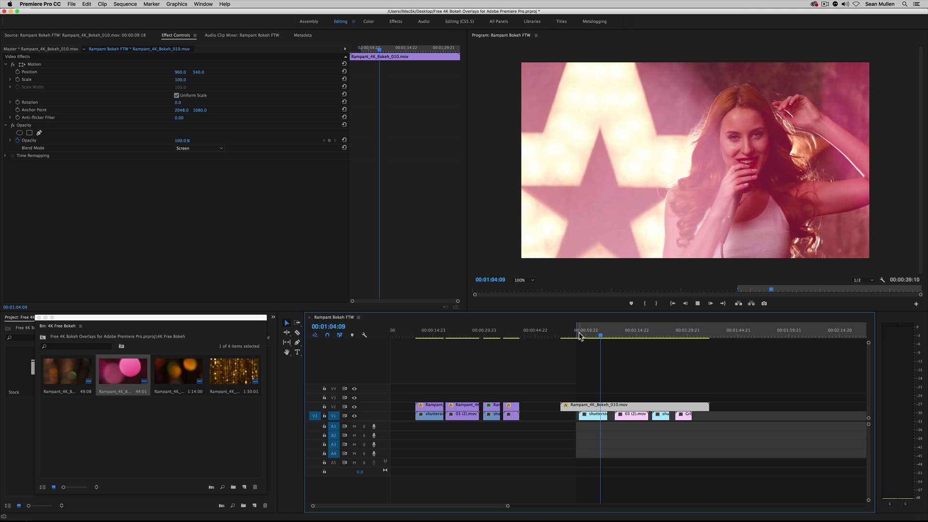
pyautogui.press('space')
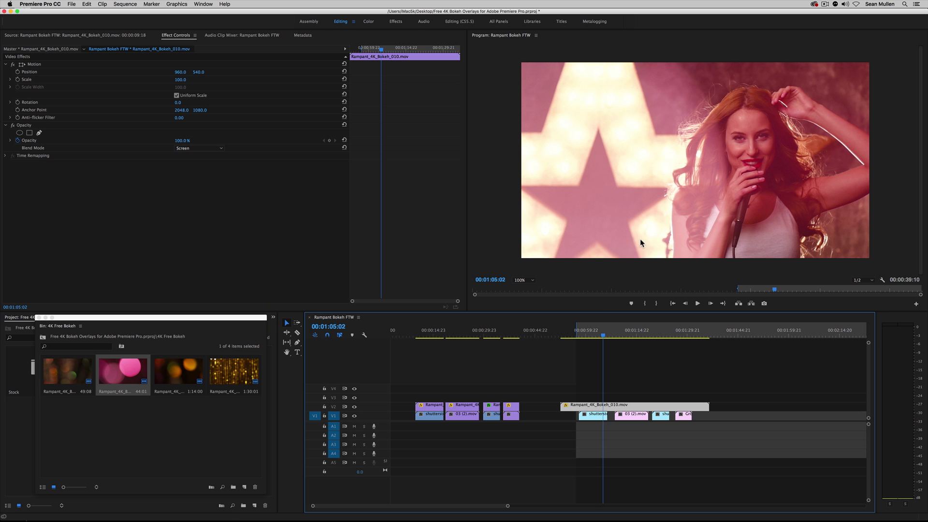
pyautogui.click(584, 331)
pyautogui.press('space')
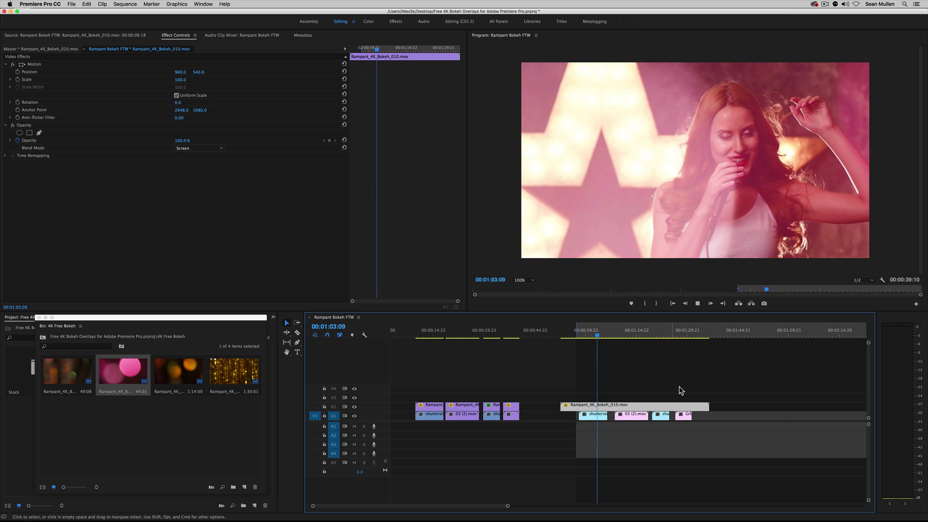
pyautogui.press('space')
# - Trim Rampant_4K_Bokeh_010.mov on V2 to match the start and end of the shutterstock_v13498577.mov clip beneath it
pyautogui.moveTo(707, 406); pyautogui.dragTo(579, 404)
pyautogui.moveTo(590, 335); pyautogui.dragTo(591, 333)
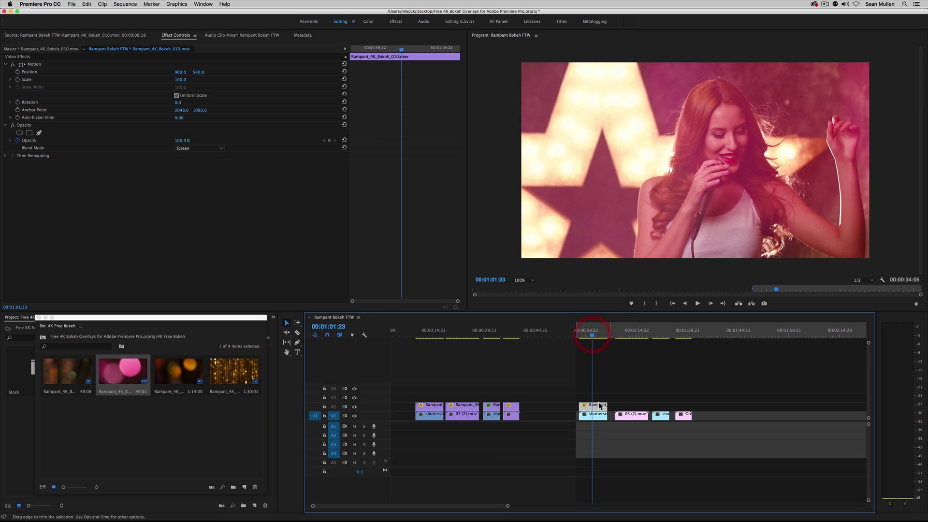
pyautogui.moveTo(506, 505); pyautogui.dragTo(450, 489)
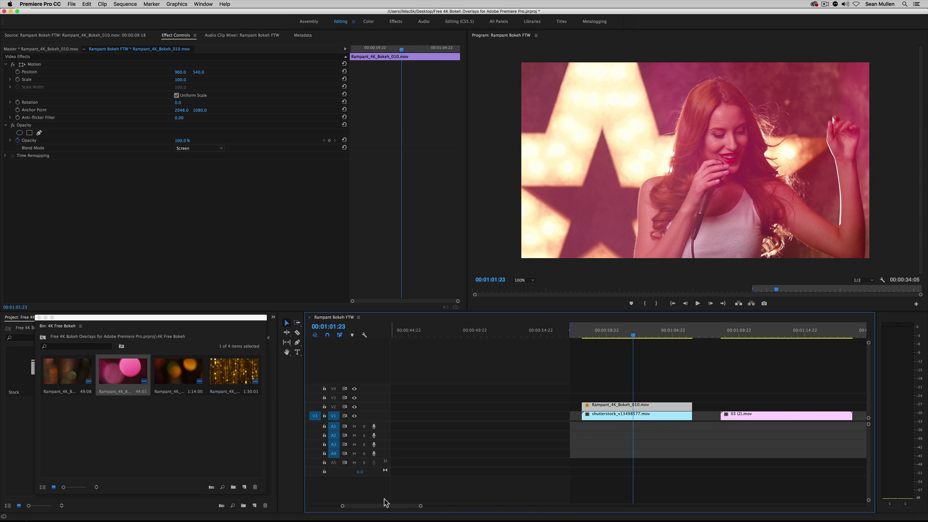
pyautogui.moveTo(384, 507); pyautogui.dragTo(391, 506)
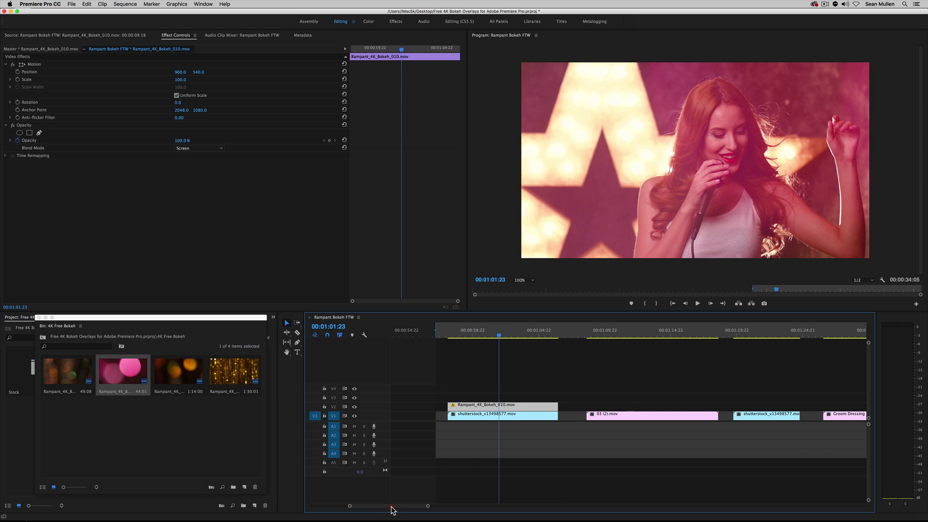
pyautogui.moveTo(495, 333)
pyautogui.mouseDown()
pyautogui.moveTo(468, 334)
pyautogui.moveTo(502, 334)
pyautogui.mouseUp()
pyautogui.click(482, 415)
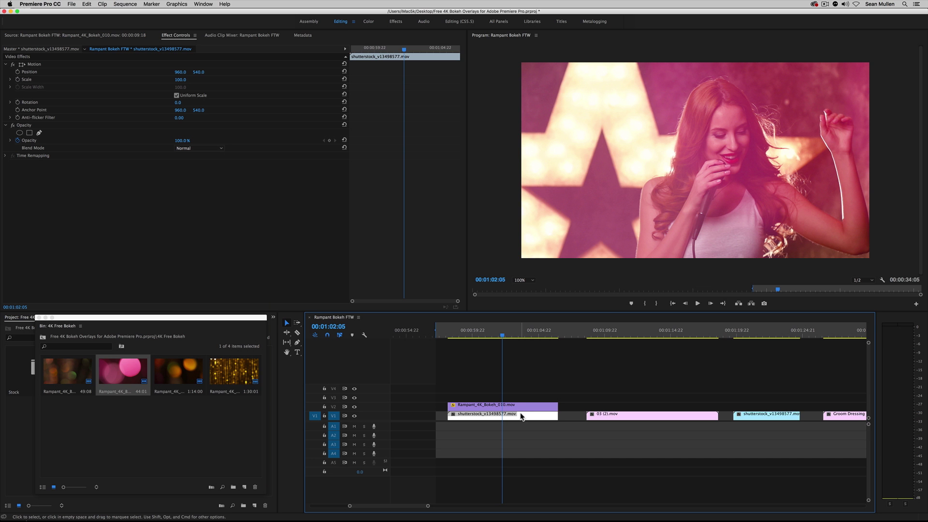
pyautogui.moveTo(503, 341)
pyautogui.mouseDown()
pyautogui.moveTo(451, 341)
pyautogui.moveTo(556, 343)
pyautogui.moveTo(527, 344)
pyautogui.mouseUp()
# - Slip the media of Rampant_4K_Bokeh_010.mov on V2 by about -00:00:15:08 with the Slip tool and play the clip from its start
pyautogui.click(496, 404)
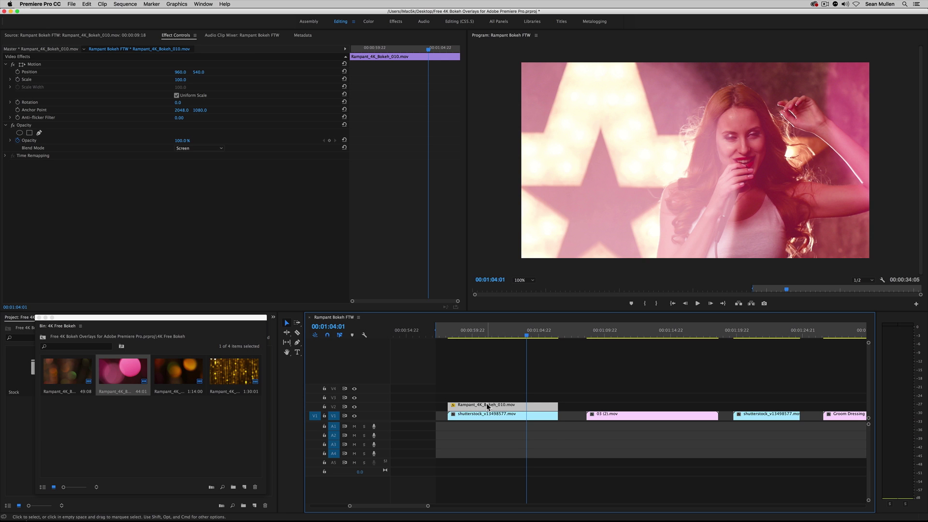
pyautogui.click(487, 404)
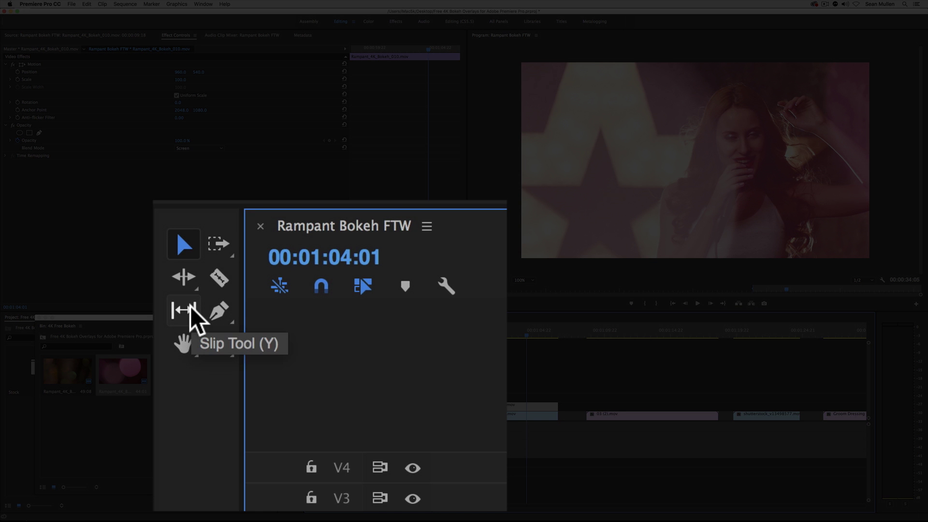
pyautogui.click(286, 342)
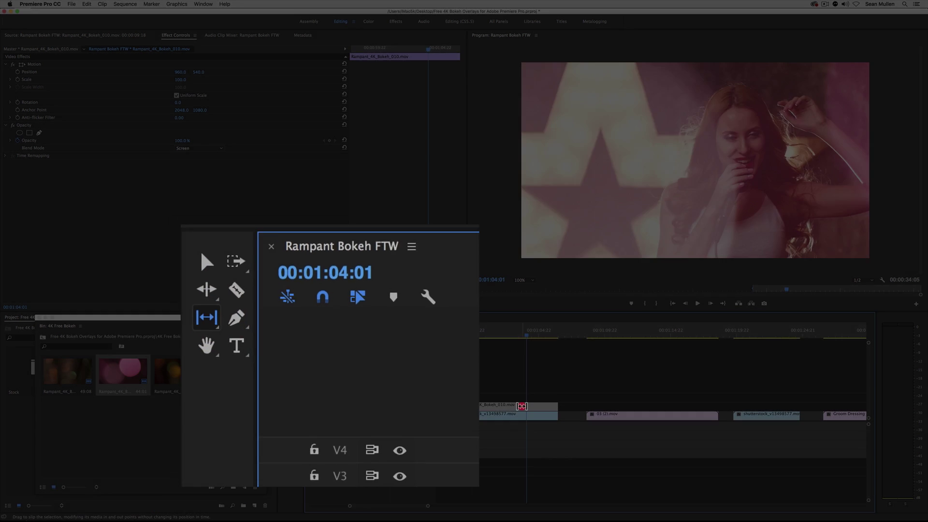
pyautogui.moveTo(521, 411); pyautogui.dragTo(385, 376)
pyautogui.moveTo(135, 356); pyautogui.dragTo(307, 372)
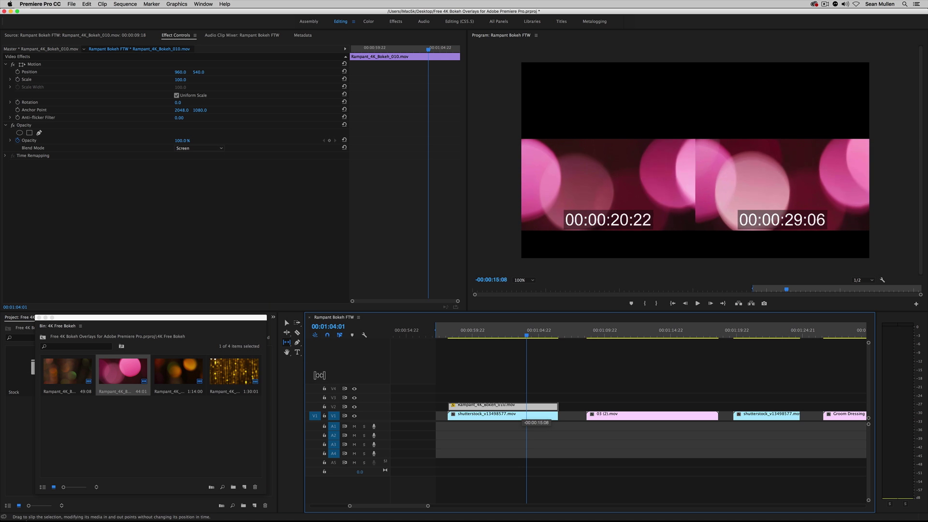
pyautogui.moveTo(320, 376); pyautogui.dragTo(318, 375)
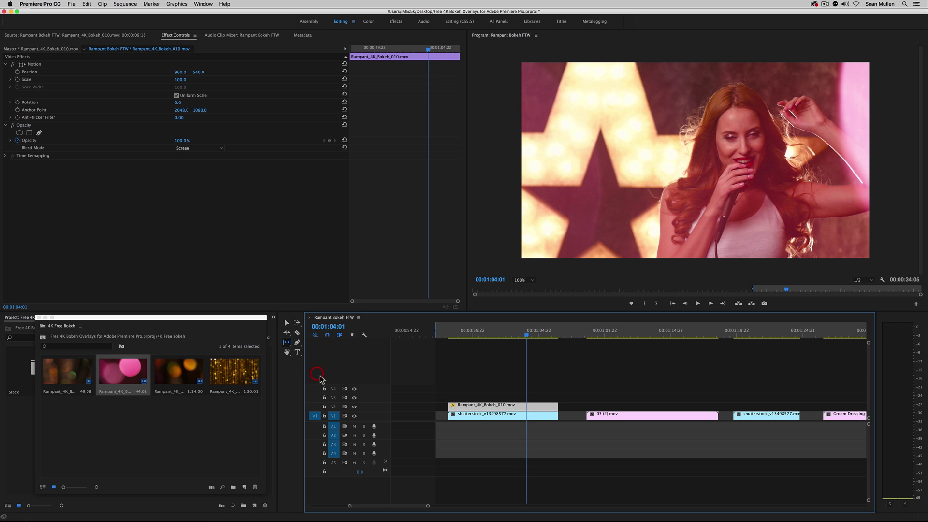
pyautogui.moveTo(519, 334); pyautogui.dragTo(453, 334)
pyautogui.press('space')
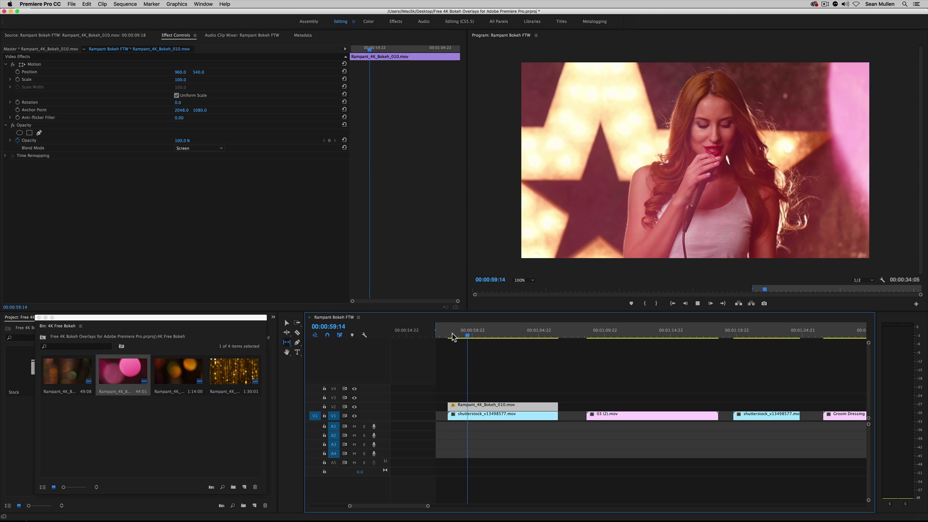
# - Slip the media of Rampant_4K_Bokeh_010.mov on V2 slightly further back with the Slip tool and play it over the singer footage
pyautogui.press('space')
pyautogui.moveTo(490, 406); pyautogui.dragTo(483, 405)
pyautogui.press('space')
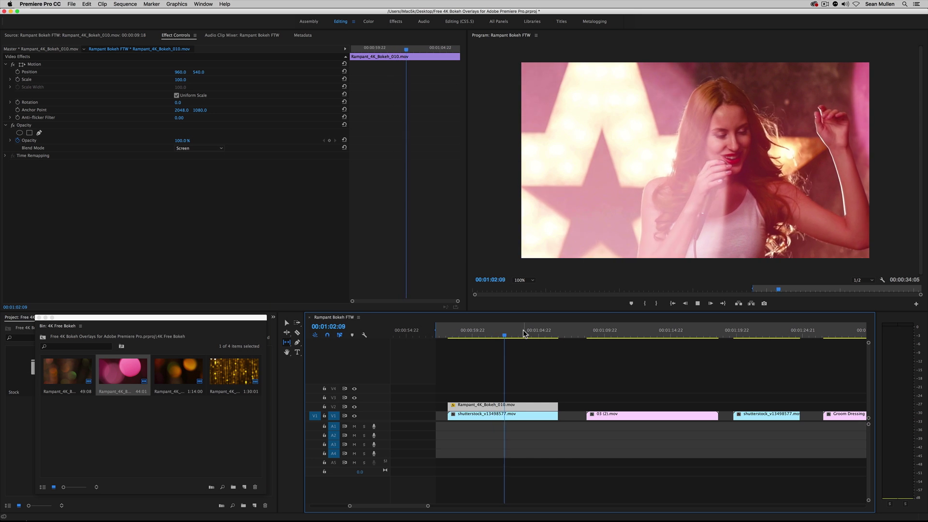
pyautogui.press('space')
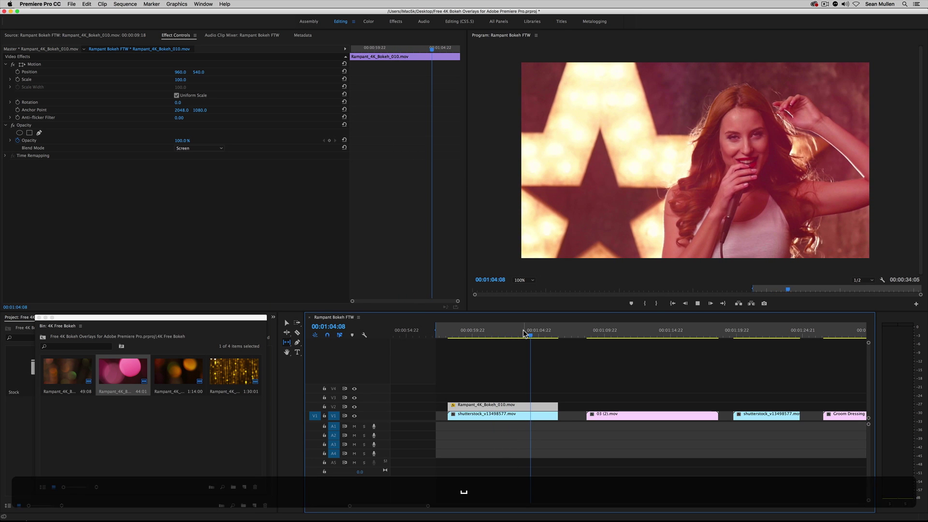
# - Close the 4K Free Bokeh bin and disable Rampant_4K_Bokeh_010.mov on V2, scrubbing the singer footage to 00:01:03:05 without the overlay
pyautogui.click(286, 323)
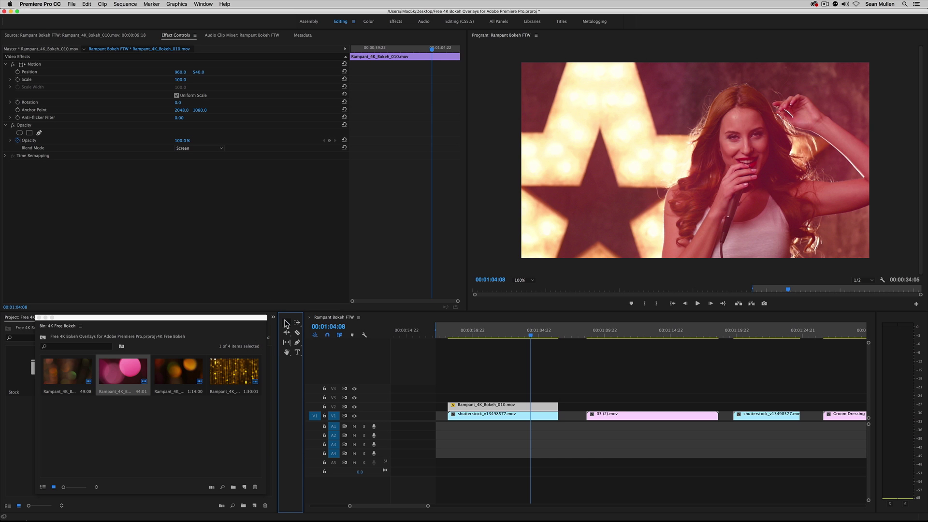
pyautogui.click(39, 317)
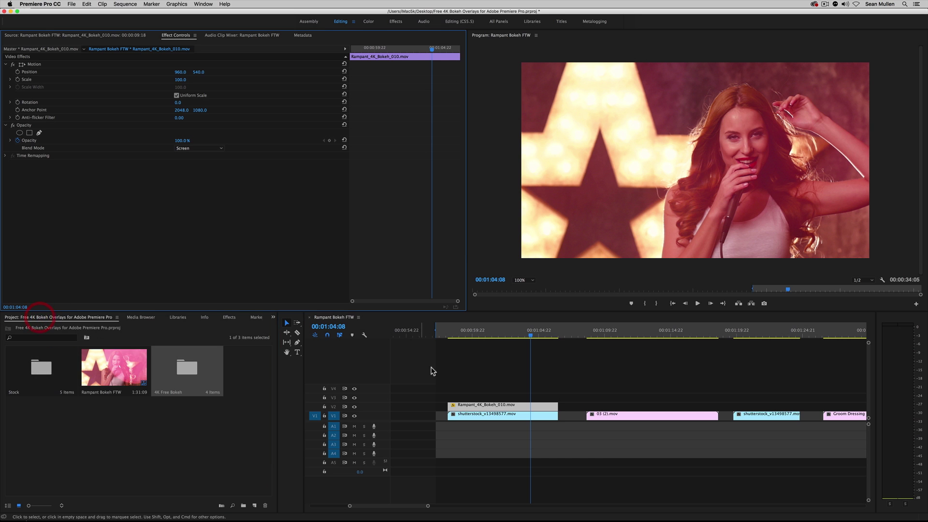
pyautogui.click(492, 415)
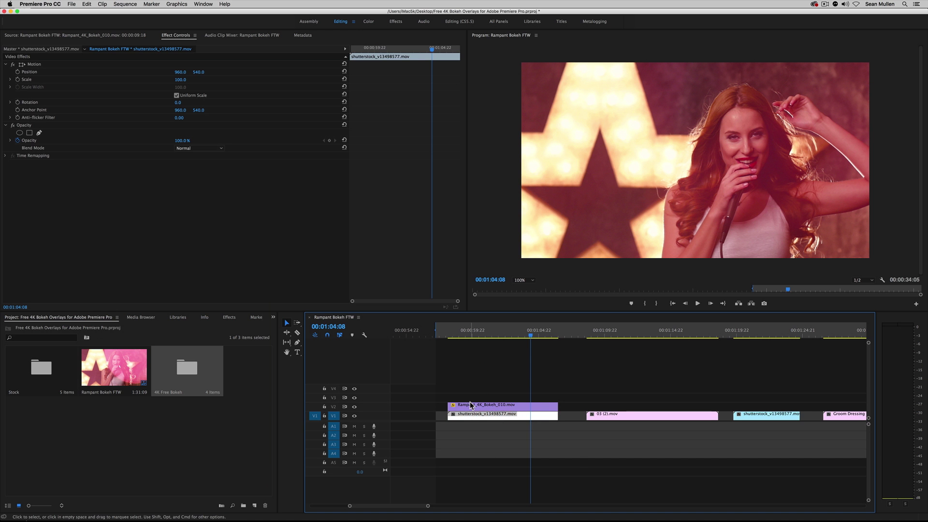
pyautogui.rightClick(463, 406)
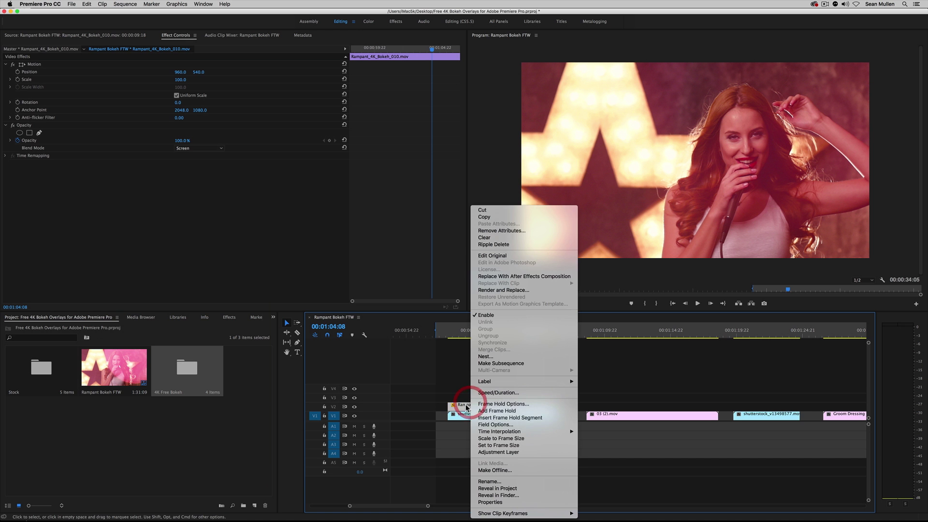
pyautogui.click(480, 315)
pyautogui.moveTo(490, 337); pyautogui.dragTo(515, 338)
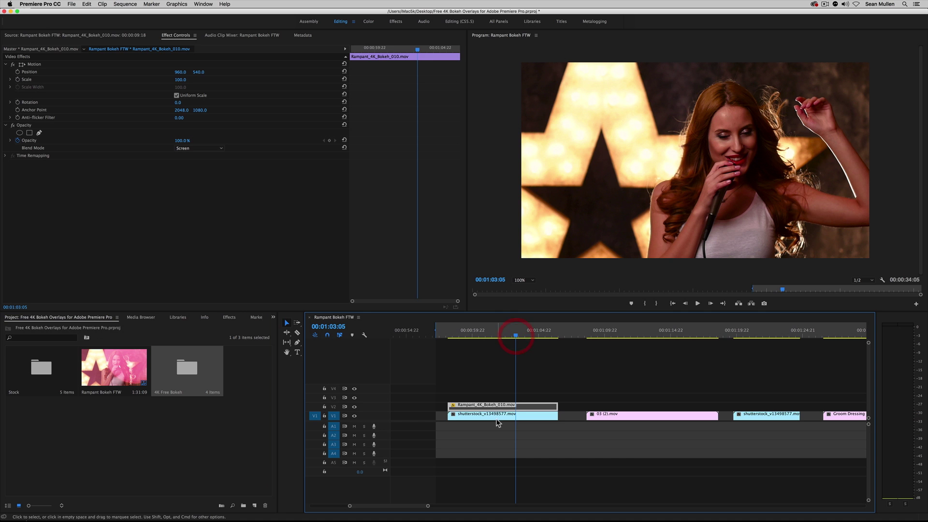
# - Show the Motion bounding box of the shutterstock_v13498577.mov clip and set the Program Monitor zoom to 50%
pyautogui.click(496, 416)
pyautogui.click(33, 65)
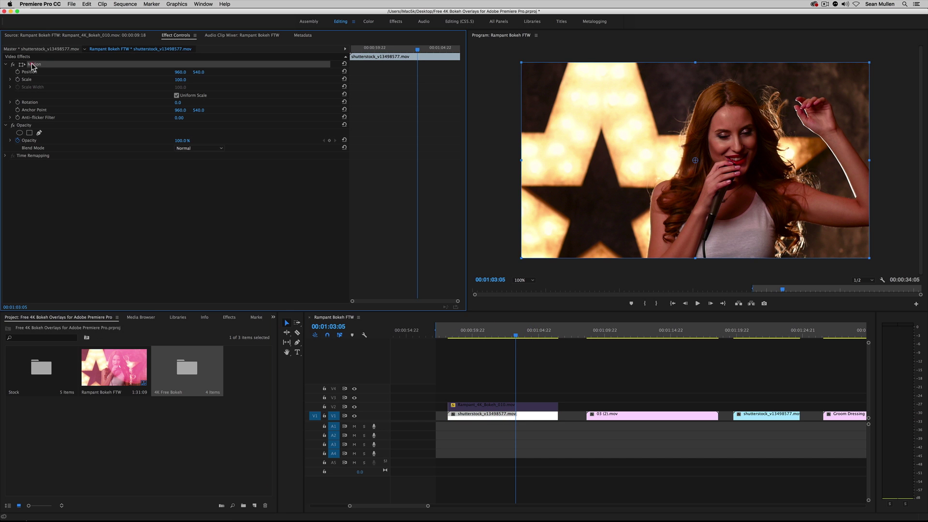
pyautogui.click(520, 280)
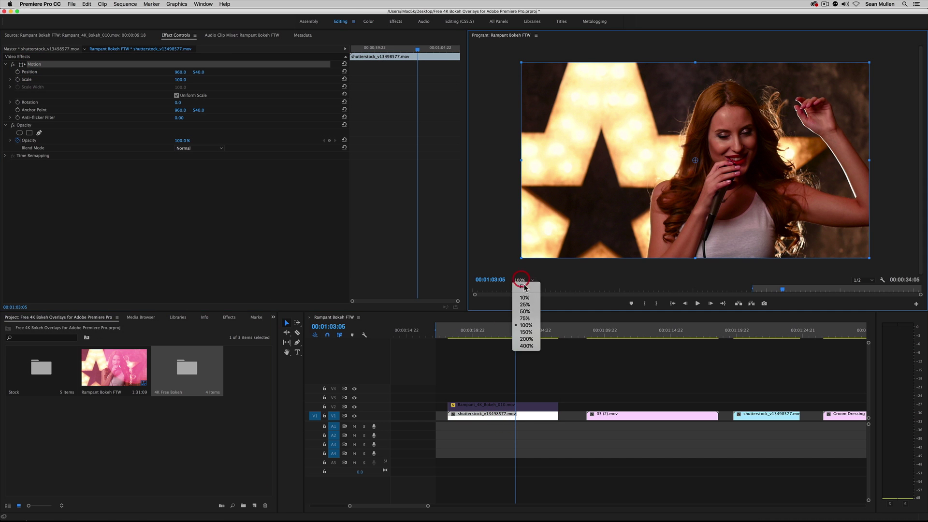
pyautogui.click(524, 312)
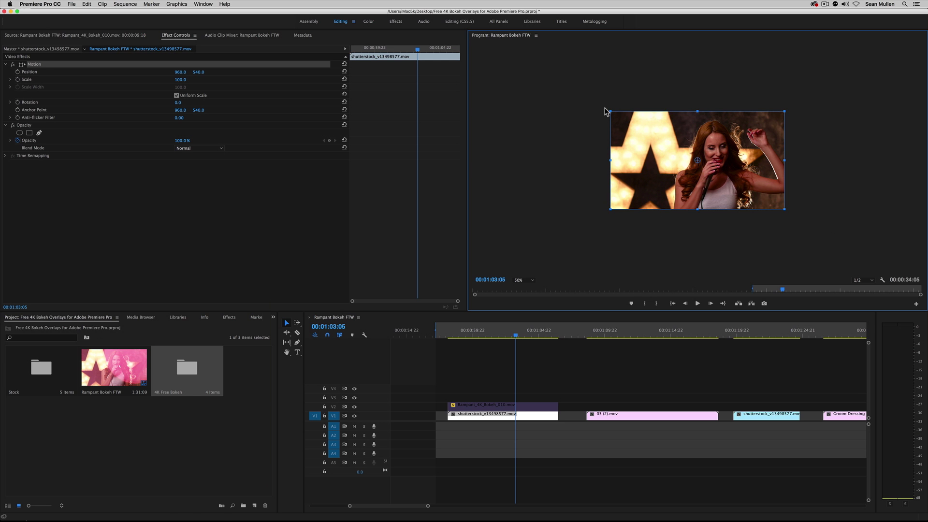
# - Re-enable Rampant_4K_Bokeh_010.mov on V2 and show its Motion bounding box in the Program Monitor
pyautogui.click(484, 405)
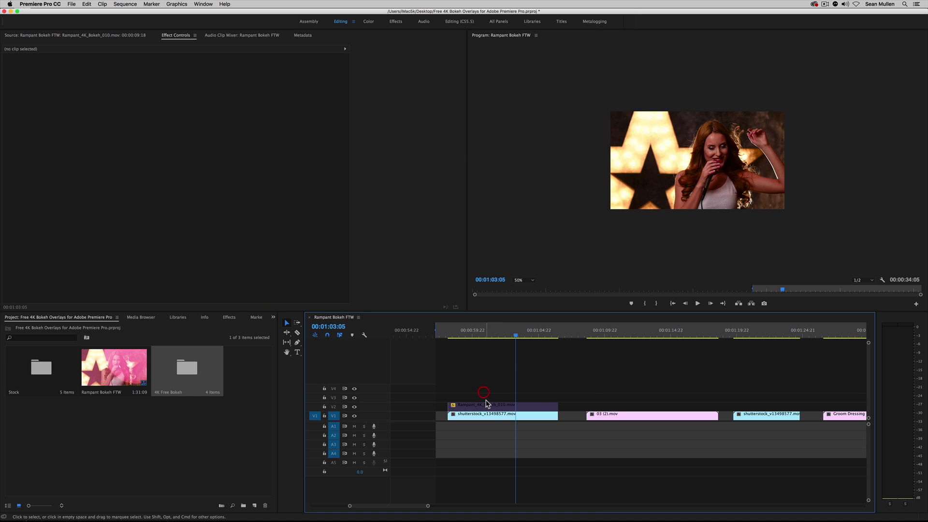
pyautogui.click(500, 315)
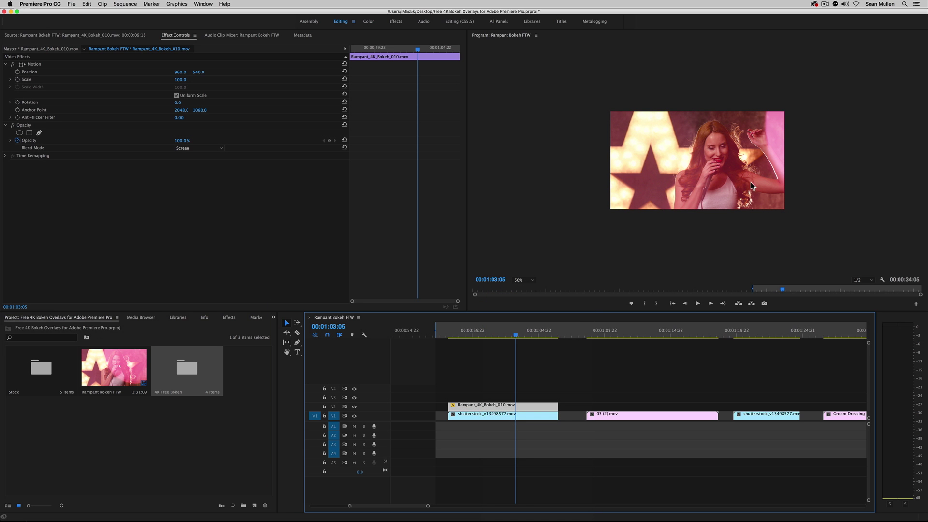
pyautogui.click(34, 65)
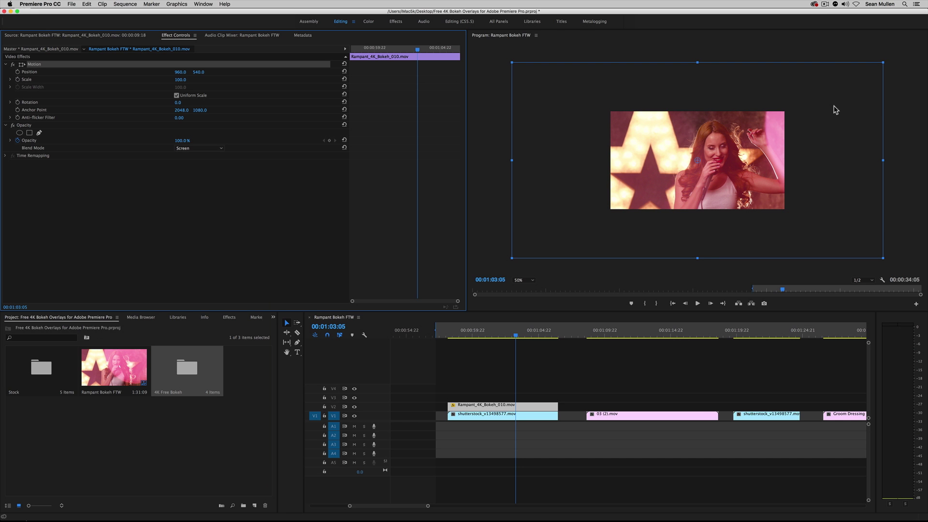
# - Try different placements of the bokeh overlay in the frame, ending at about position 1192, 464
pyautogui.moveTo(845, 151); pyautogui.dragTo(749, 187)
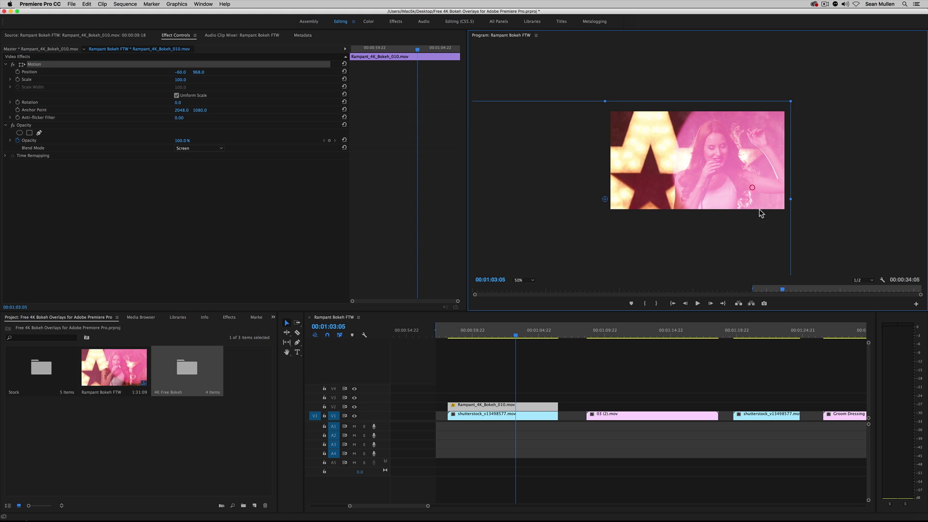
pyautogui.moveTo(561, 173); pyautogui.dragTo(704, 140)
pyautogui.moveTo(785, 213); pyautogui.dragTo(676, 212)
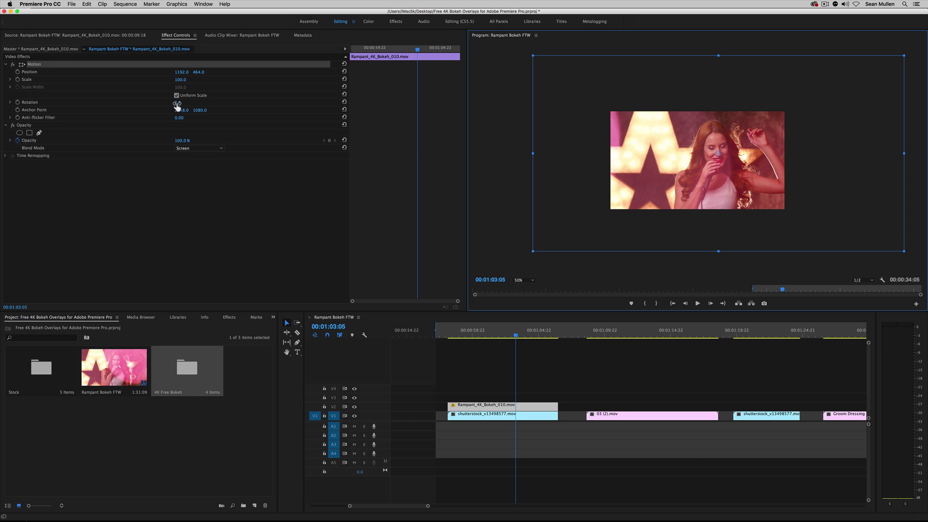
# - Rotate the bokeh overlay to about 91°, move it to about position 968, 560 and play the clip from its start
pyautogui.moveTo(178, 104); pyautogui.dragTo(203, 104)
pyautogui.moveTo(676, 169); pyautogui.dragTo(656, 178)
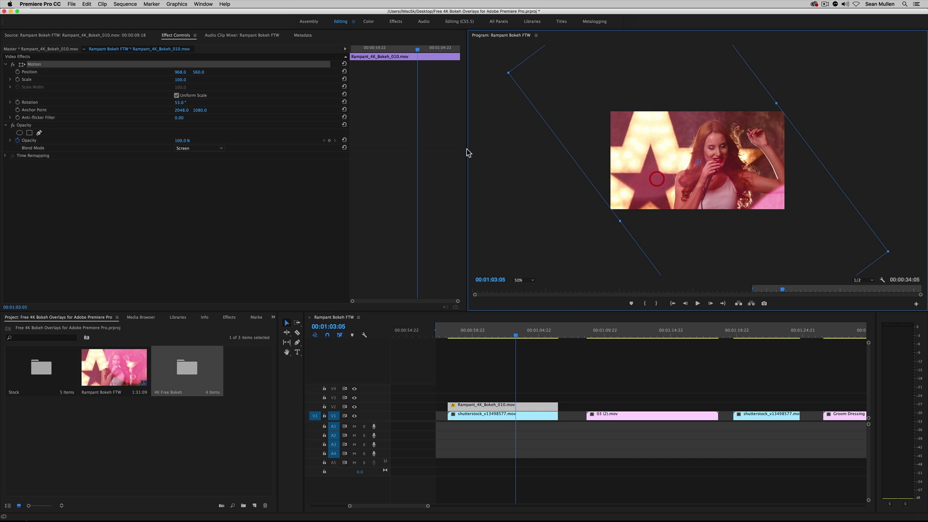
pyautogui.moveTo(179, 104); pyautogui.dragTo(197, 103)
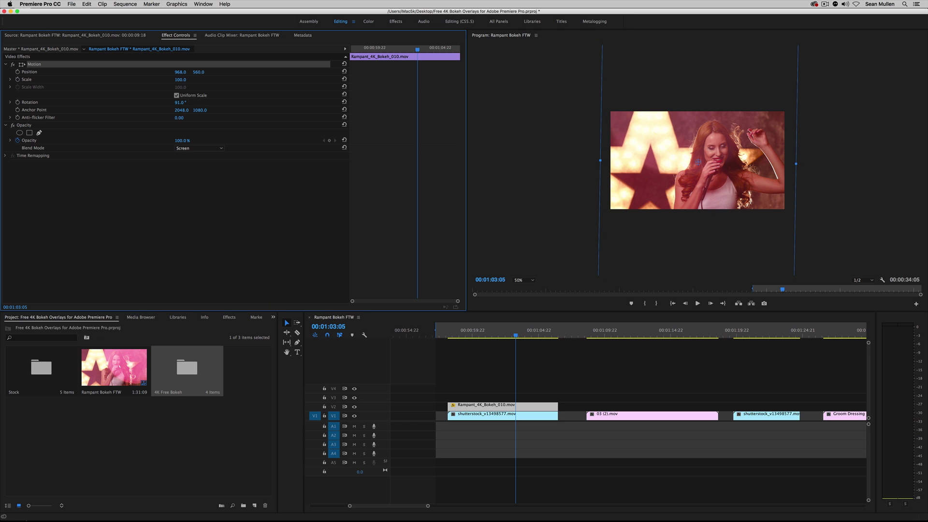
pyautogui.click(451, 331)
pyautogui.press('space')
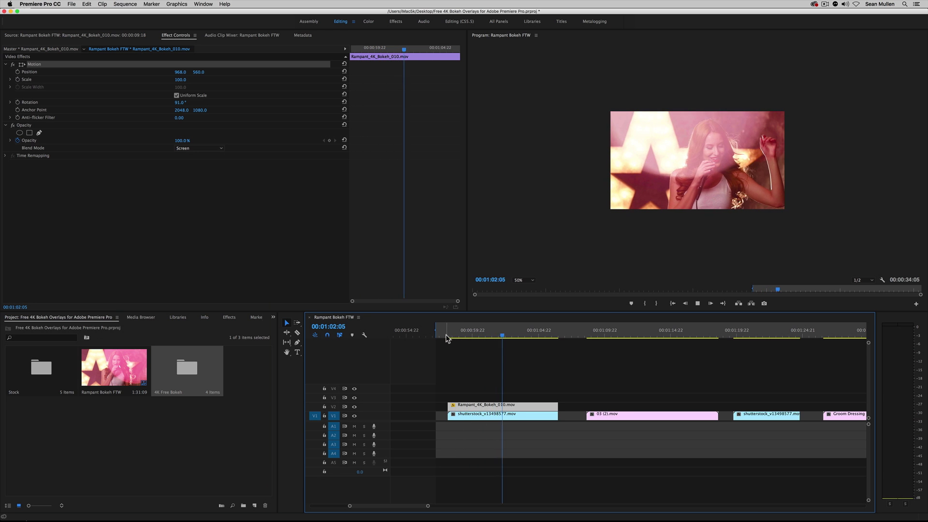
pyautogui.press('space')
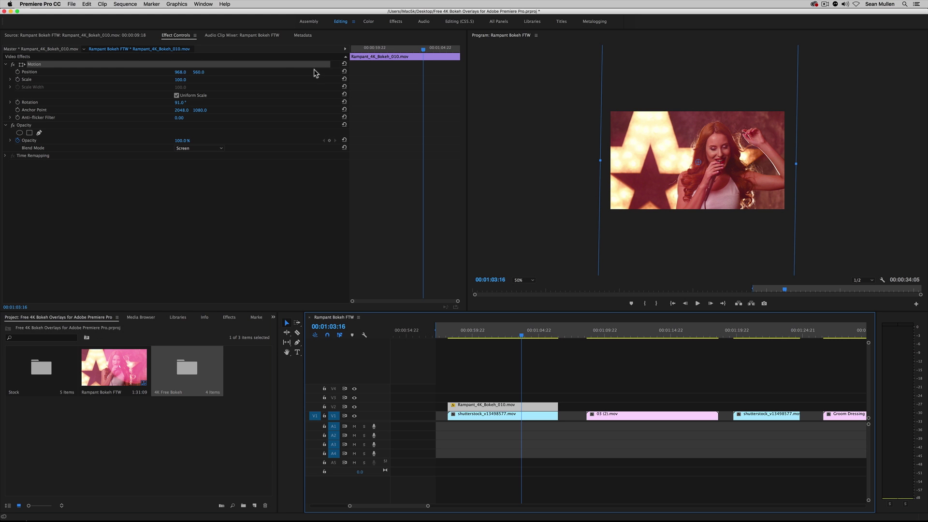
# - Reset the Motion settings of Rampant_4K_Bokeh_010.mov and scale it down to about 54
pyautogui.click(40, 63)
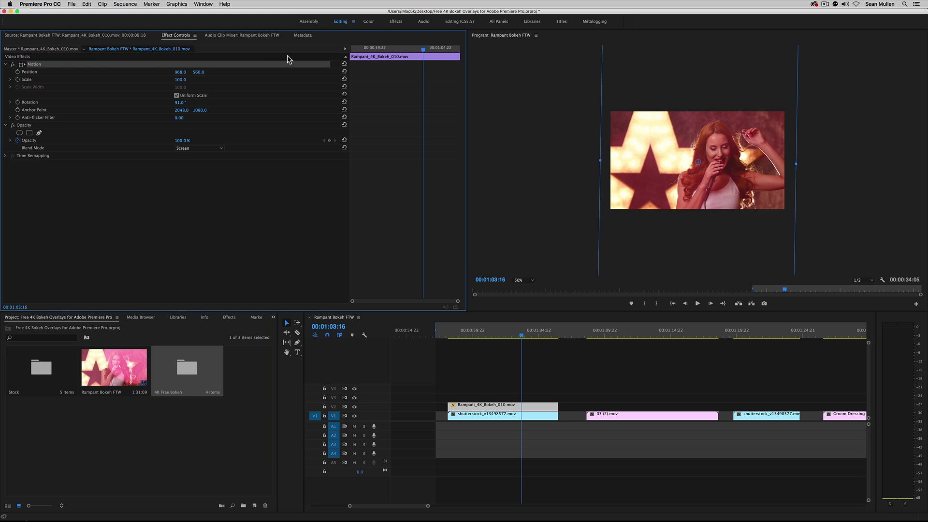
pyautogui.click(344, 64)
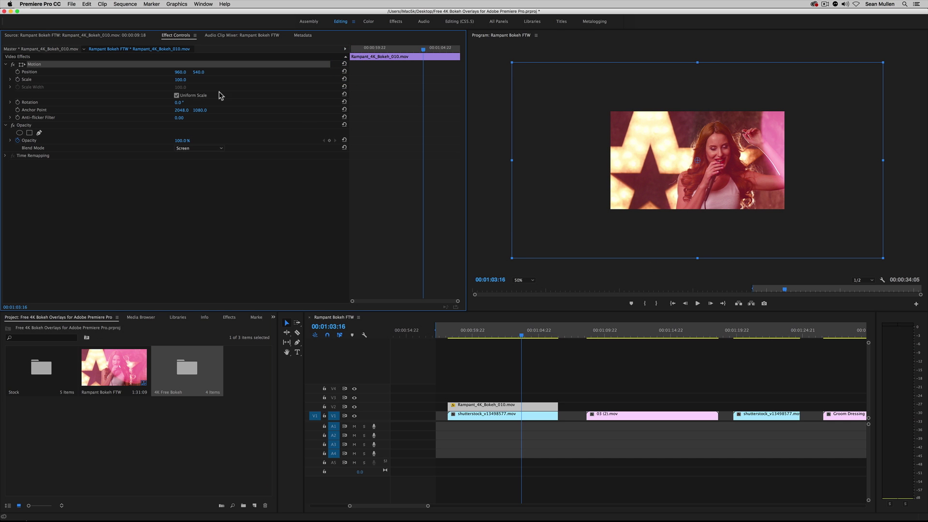
pyautogui.moveTo(182, 85); pyautogui.dragTo(159, 85)
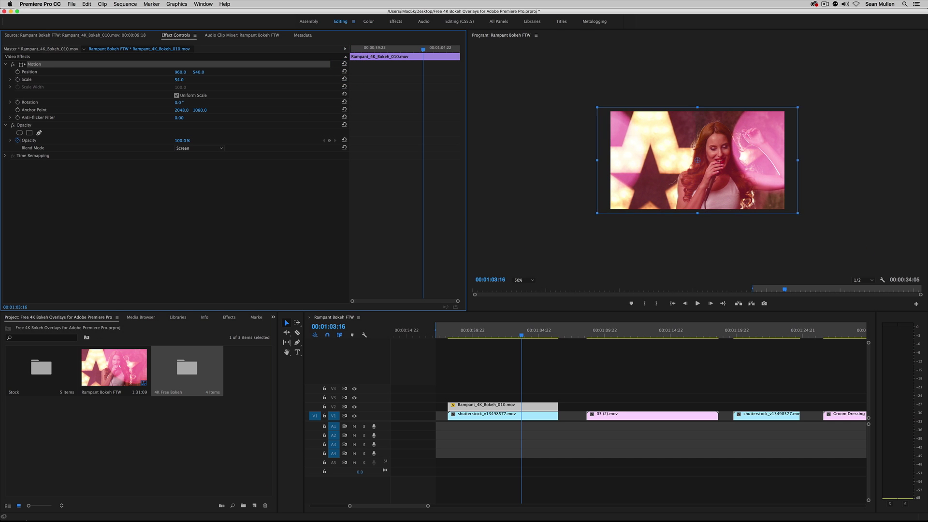
# - Scrub through Rampant_4K_Bokeh_010.mov in the Source Monitor and set the clip's Scale to about 53
pyautogui.doubleClick(498, 408)
pyautogui.moveTo(52, 290); pyautogui.dragTo(220, 295)
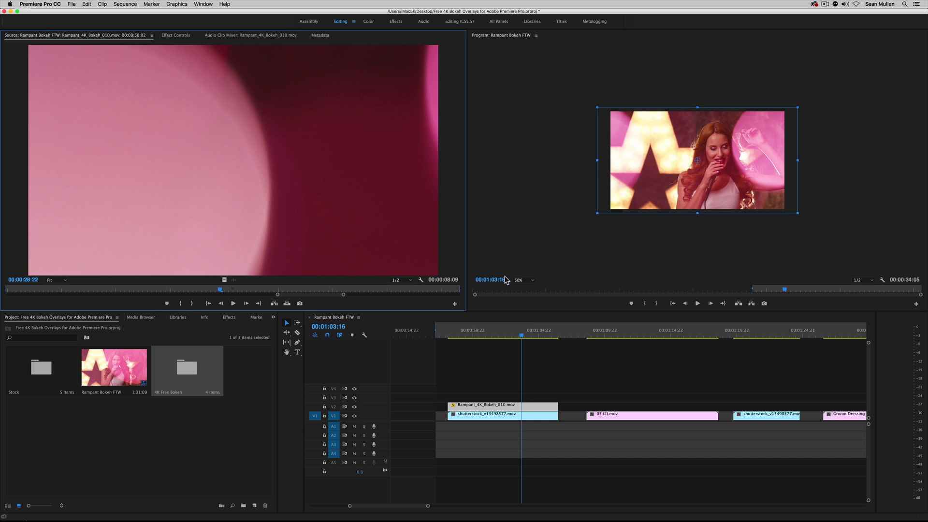
pyautogui.click(513, 409)
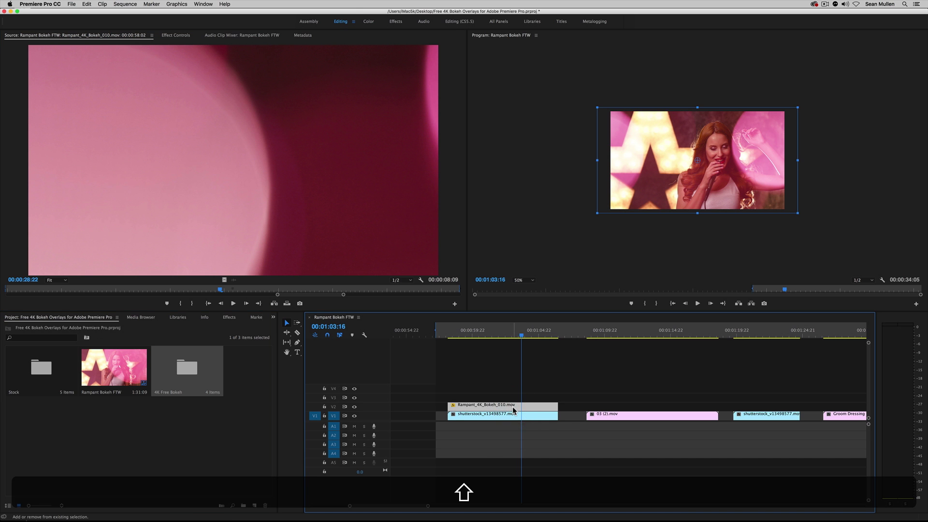
pyautogui.hotkey('shift', '5')
pyautogui.moveTo(186, 83); pyautogui.dragTo(180, 73)
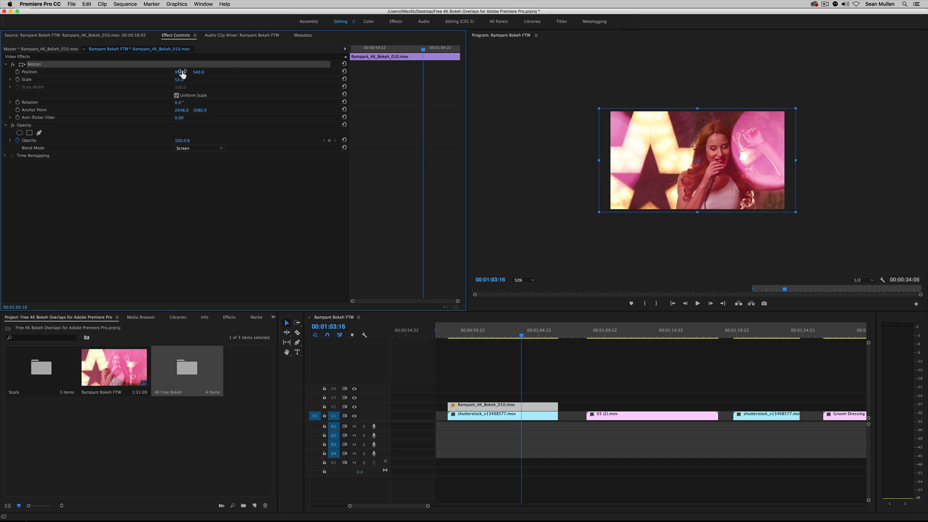
# - Open the 4K Free Bokeh bin and place Rampant_4K_Bokeh_084.mov on V2 above the 03 (2).mov bouquet clip
pyautogui.click(197, 434)
pyautogui.doubleClick(197, 356)
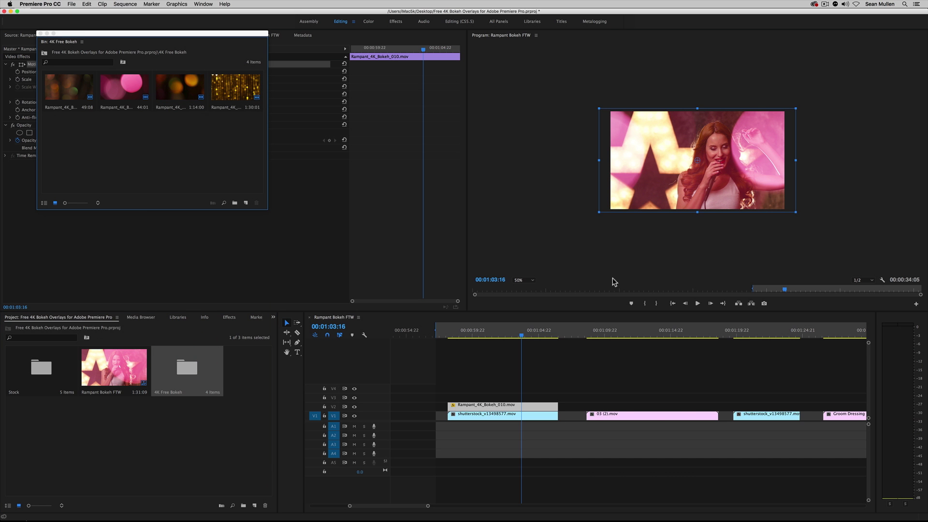
pyautogui.moveTo(593, 330); pyautogui.dragTo(668, 334)
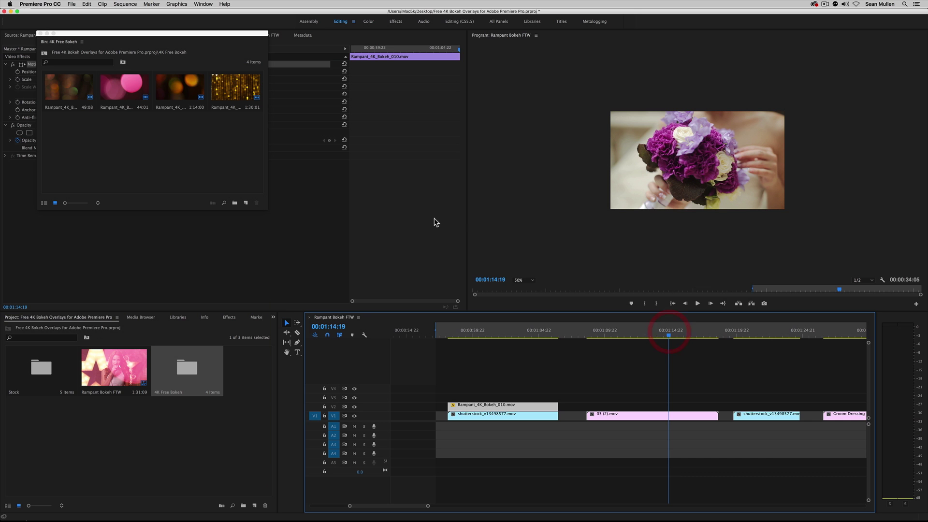
pyautogui.click(189, 93)
pyautogui.moveTo(289, 186); pyautogui.dragTo(577, 409)
pyautogui.click(632, 405)
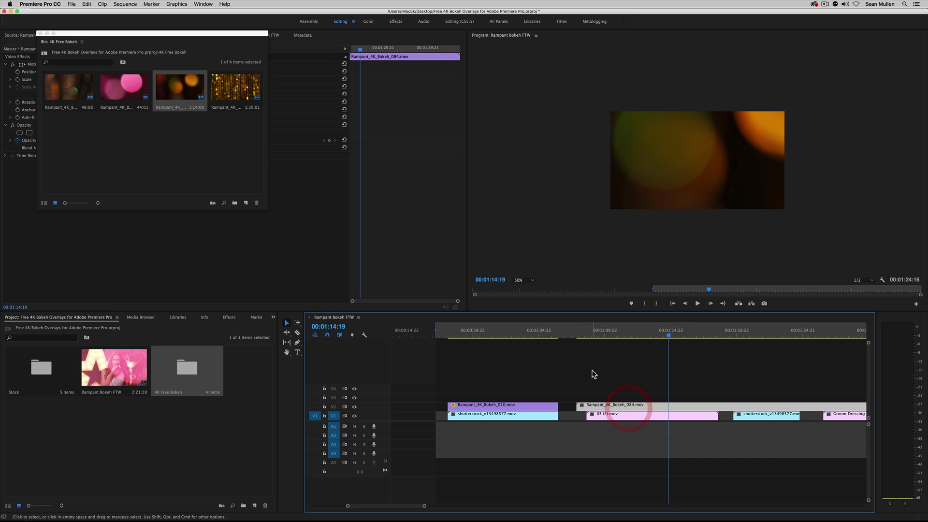
# - Close the bin and set the blend mode of Rampant_4K_Bokeh_084.mov on V2 to Screen
pyautogui.click(41, 34)
pyautogui.press('shift')
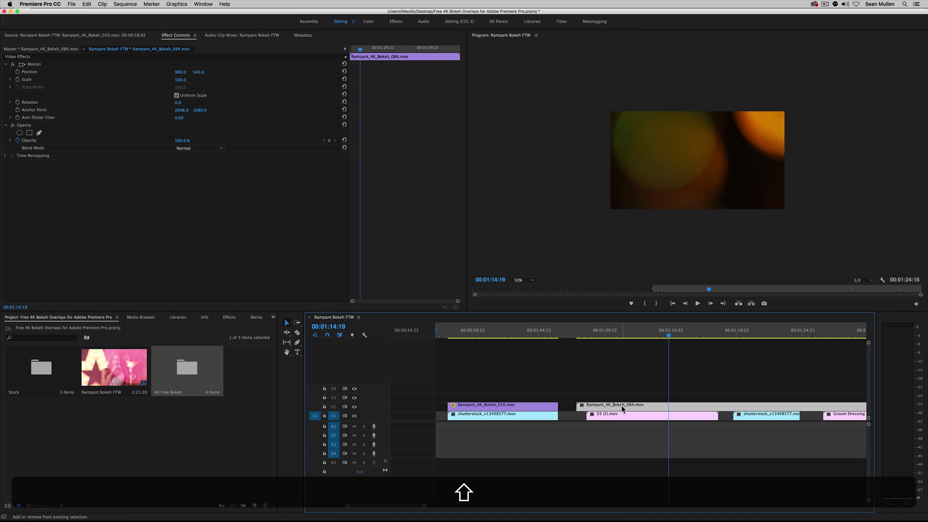
pyautogui.hotkey('shift', '5')
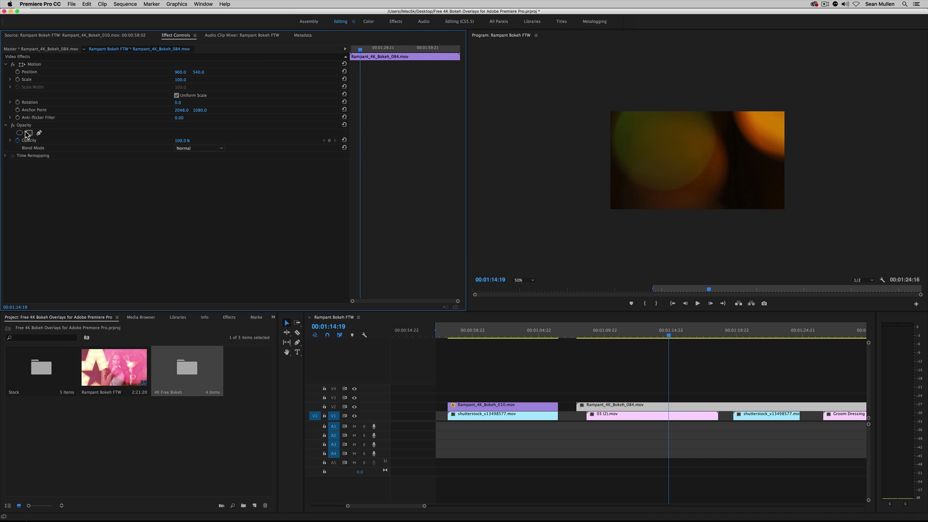
pyautogui.click(212, 149)
pyautogui.click(210, 218)
# - Play the sequence from about 00:01:08:18 to preview the screened bokeh over the bouquet footage
pyautogui.moveTo(623, 331); pyautogui.dragTo(591, 330)
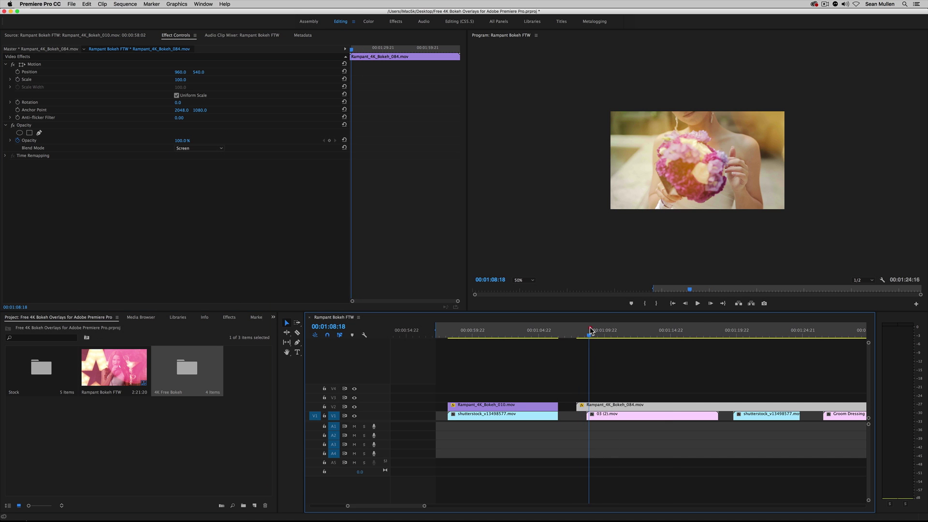
pyautogui.press('space')
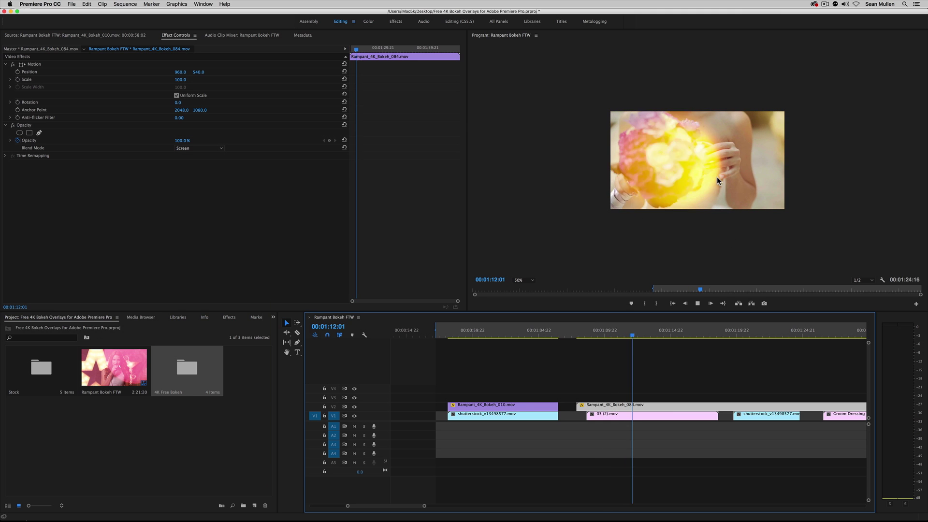
pyautogui.press('space')
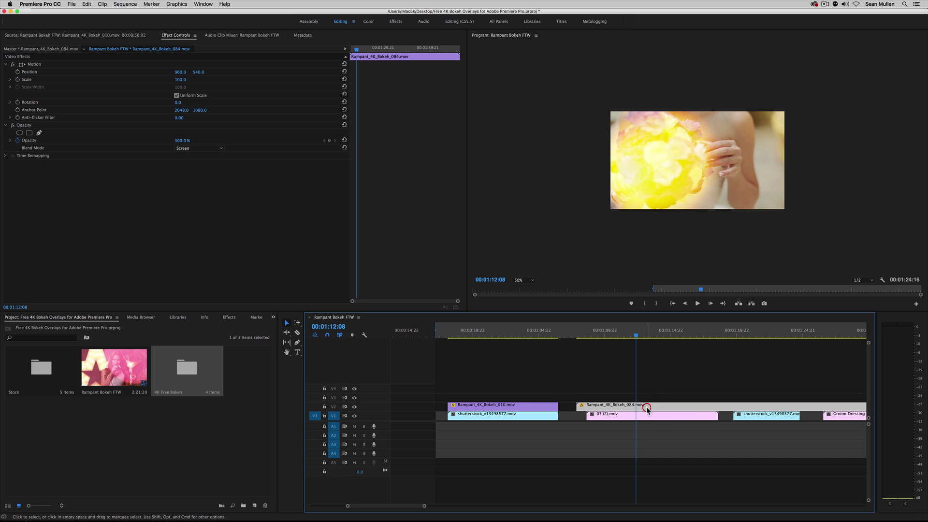
# - Turn off Opacity keyframing on Rampant_4K_Bokeh_084.mov and set its Opacity to 50%
pyautogui.hotkey('shift', '5')
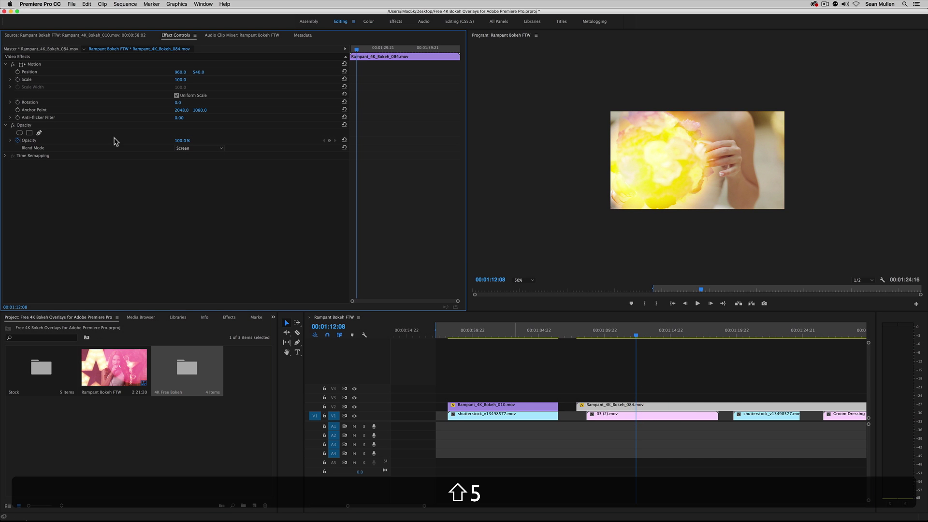
pyautogui.click(19, 141)
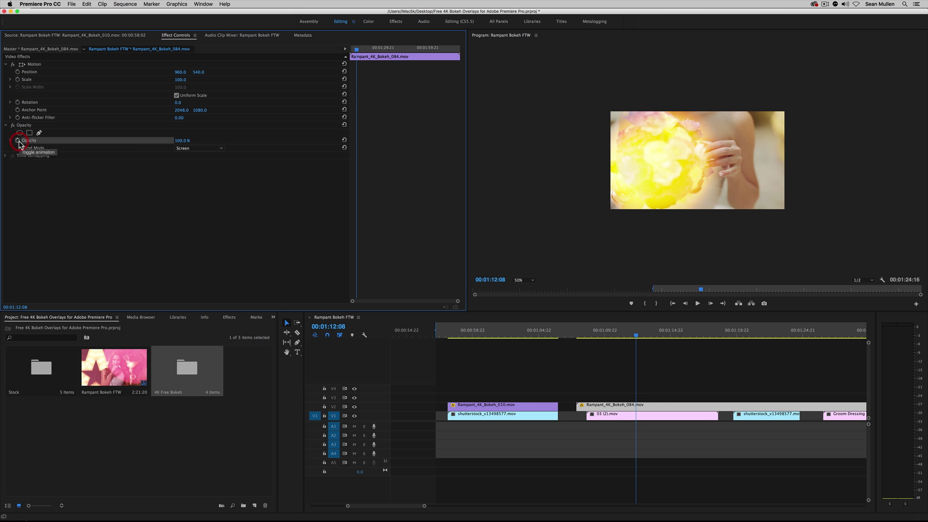
pyautogui.moveTo(182, 140); pyautogui.dragTo(158, 140)
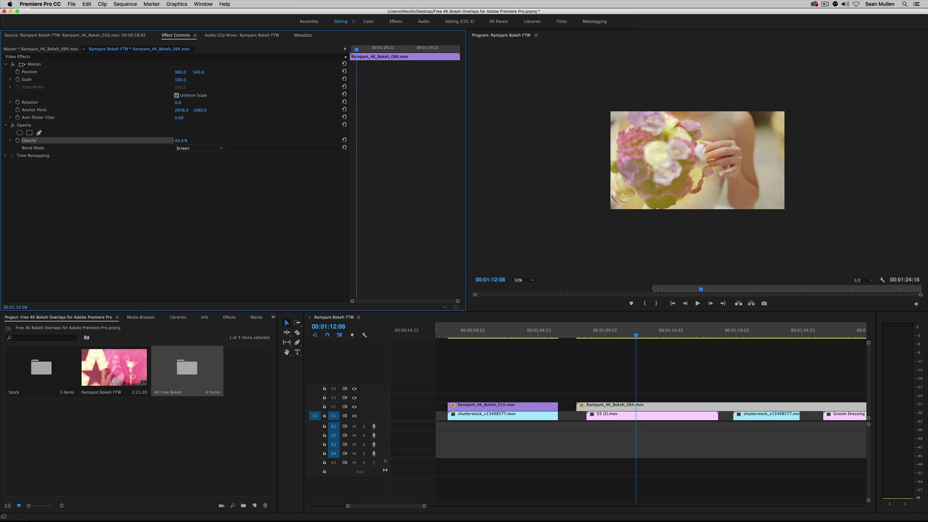
# - Play the sequence from about 00:01:08:21 to check the softened bokeh over the bouquet
pyautogui.moveTo(627, 329); pyautogui.dragTo(590, 329)
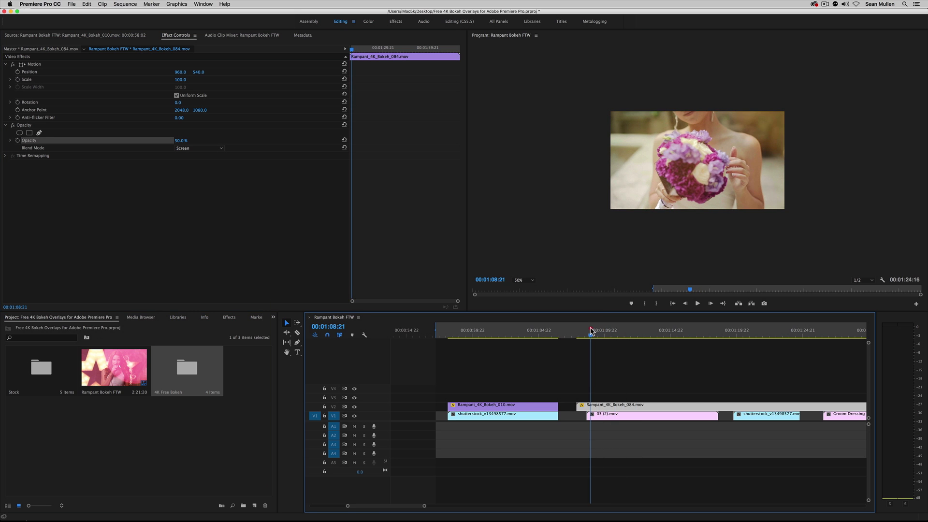
pyautogui.press('space')
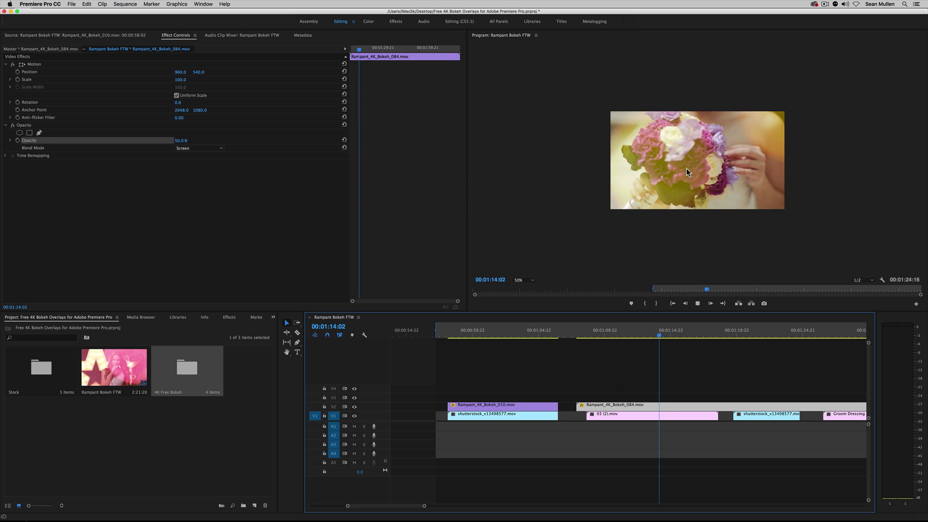
pyautogui.press('space')
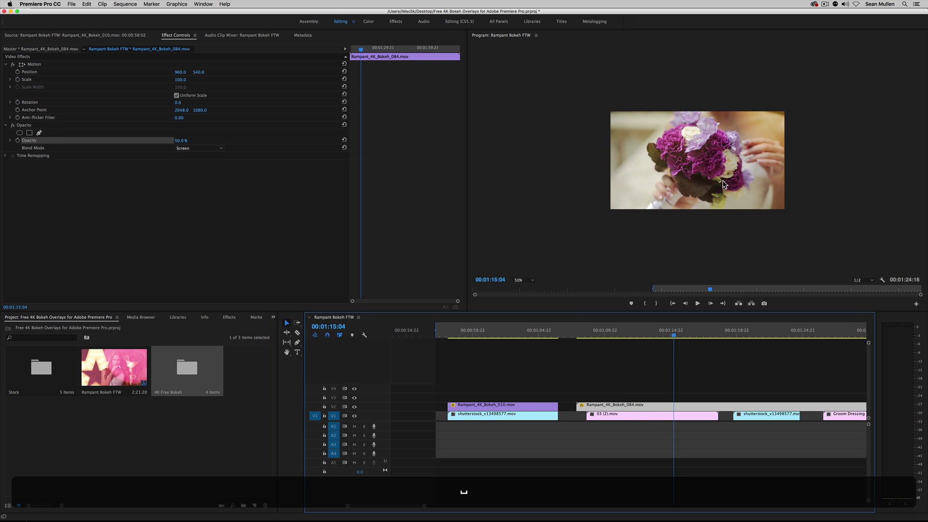
# - Split Rampant_4K_Bokeh_084.mov at the start and end of 03 (2).mov and delete the excess pieces on both sides
pyautogui.click(297, 334)
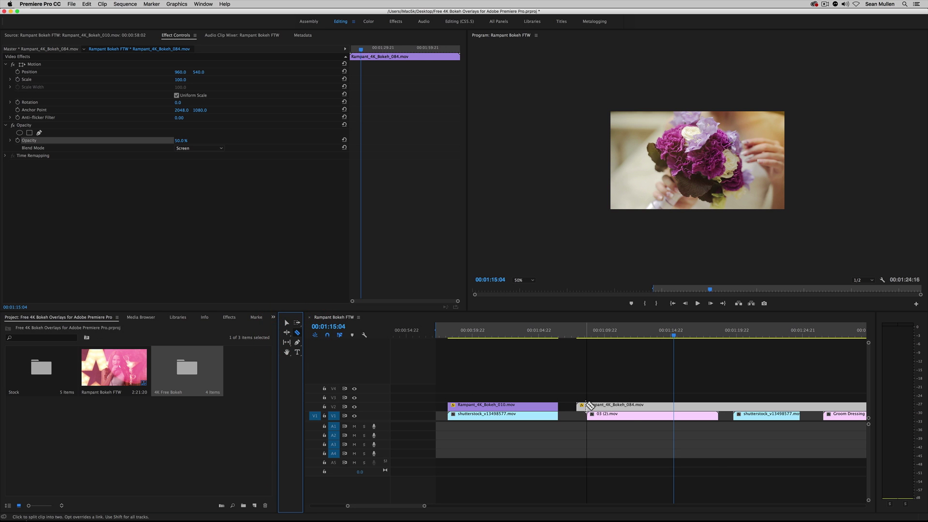
pyautogui.click(587, 405)
pyautogui.click(718, 405)
pyautogui.click(287, 323)
pyautogui.click(581, 406)
pyautogui.press('BackSpace')
pyautogui.click(727, 406)
pyautogui.press('BackSpace')
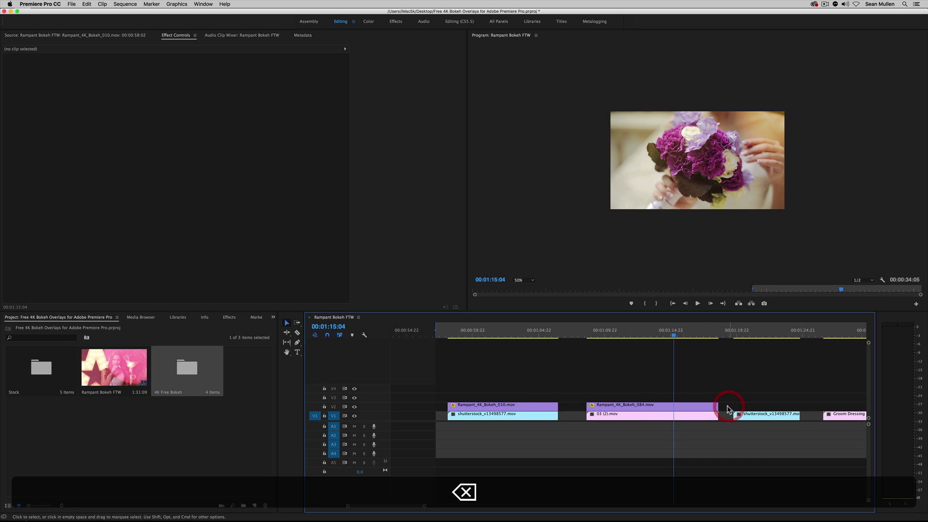
# - Slip the trimmed Rampant_4K_Bokeh_084.mov to use later source frames and play it from near the clip's start
pyautogui.click(618, 408)
pyautogui.click(287, 342)
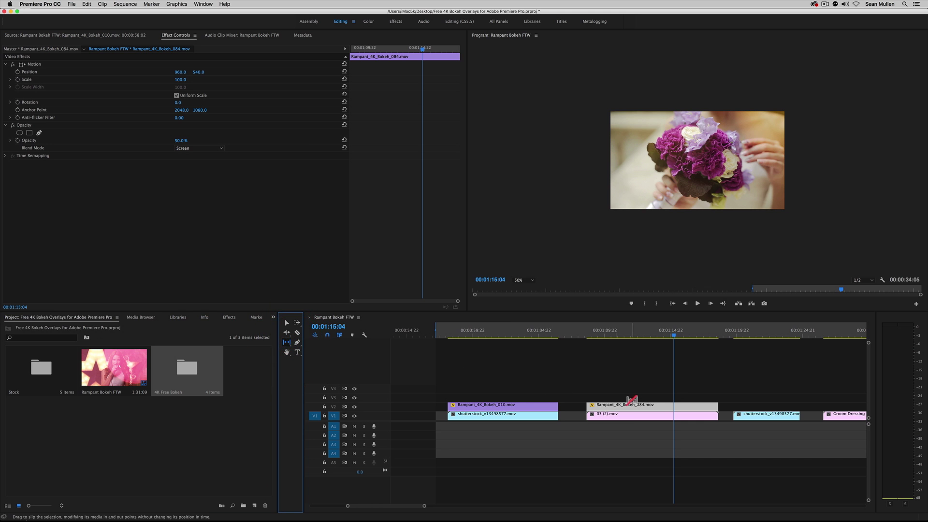
pyautogui.moveTo(637, 404)
pyautogui.mouseDown()
pyautogui.moveTo(526, 403)
pyautogui.moveTo(620, 404)
pyautogui.mouseUp()
pyautogui.moveTo(597, 333); pyautogui.dragTo(593, 334)
pyautogui.press('space')
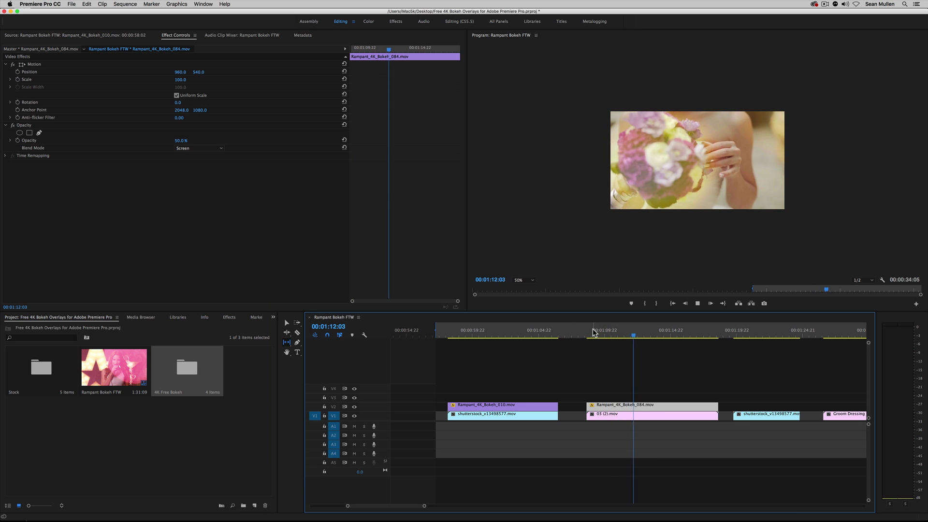
pyautogui.press('space')
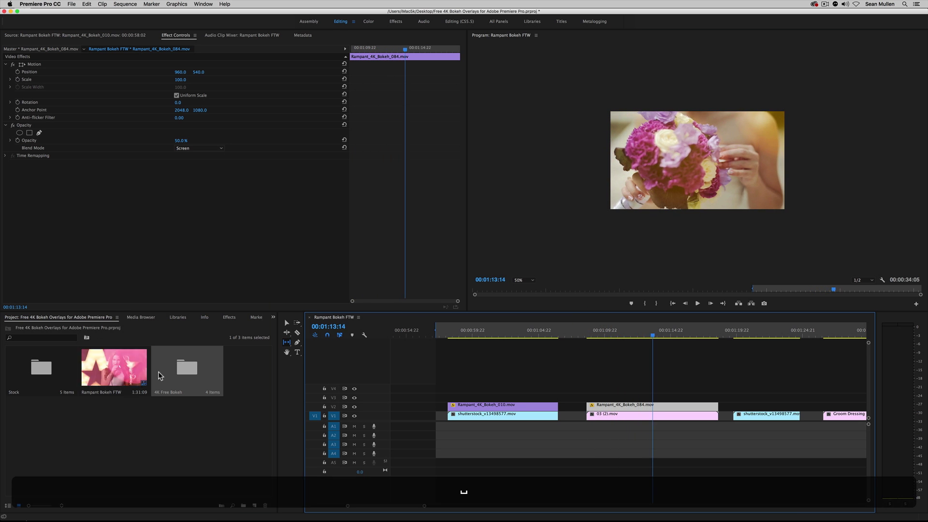
# - Show the 4K Free Bokeh bin as a list and replace the bokeh clip above the bouquet with Rampant_4K_Bokeh_002.mov, keeping its settings
pyautogui.doubleClick(195, 378)
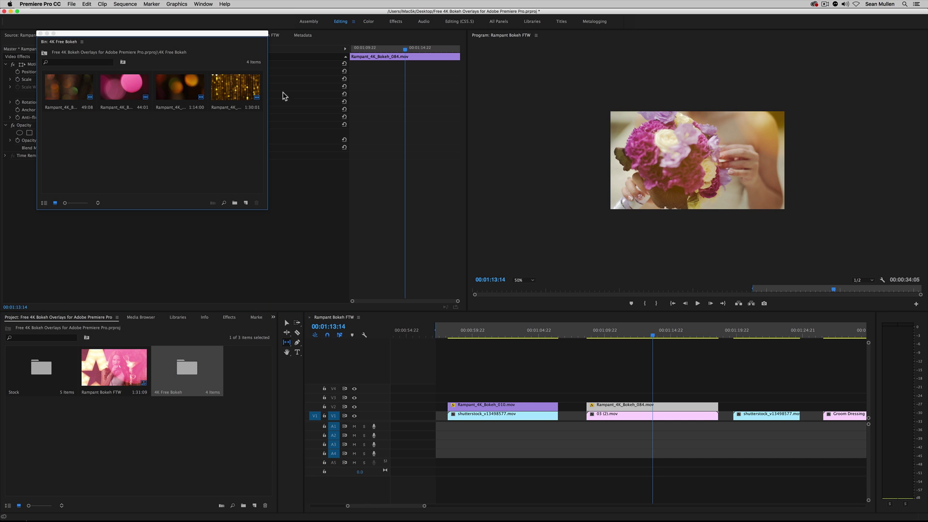
pyautogui.click(56, 90)
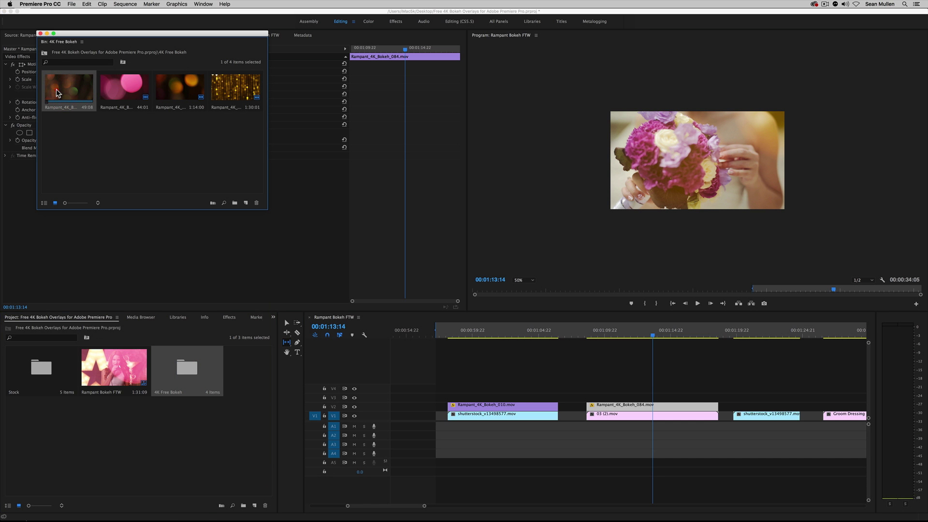
pyautogui.click(42, 203)
pyautogui.click(87, 91)
pyautogui.press('alt')
pyautogui.moveTo(88, 91); pyautogui.dragTo(614, 408)
# - Play the bouquet section from near its start to check the replacement bokeh
pyautogui.click(595, 334)
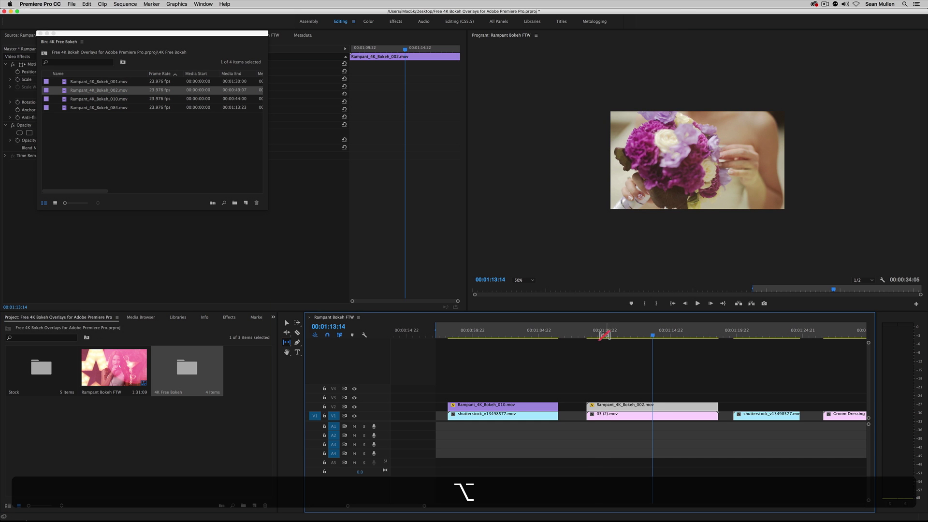
pyautogui.press('space')
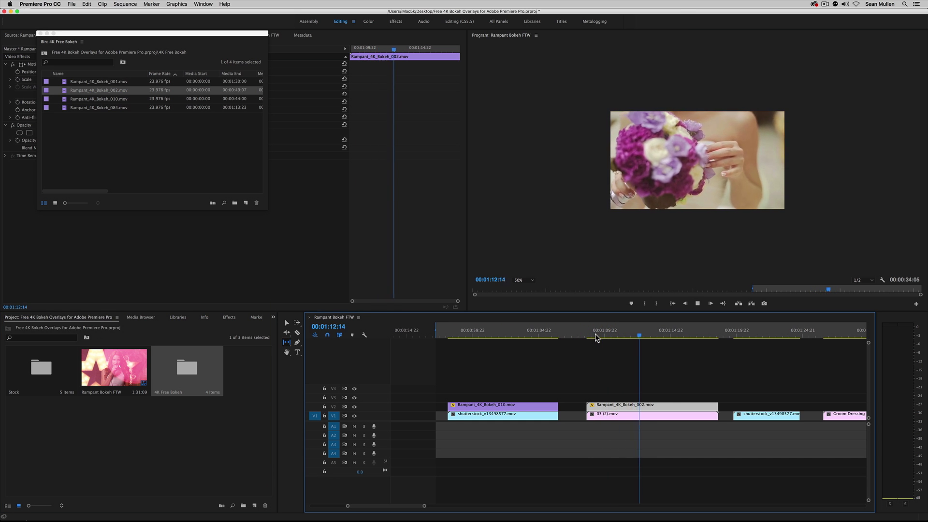
pyautogui.press('space')
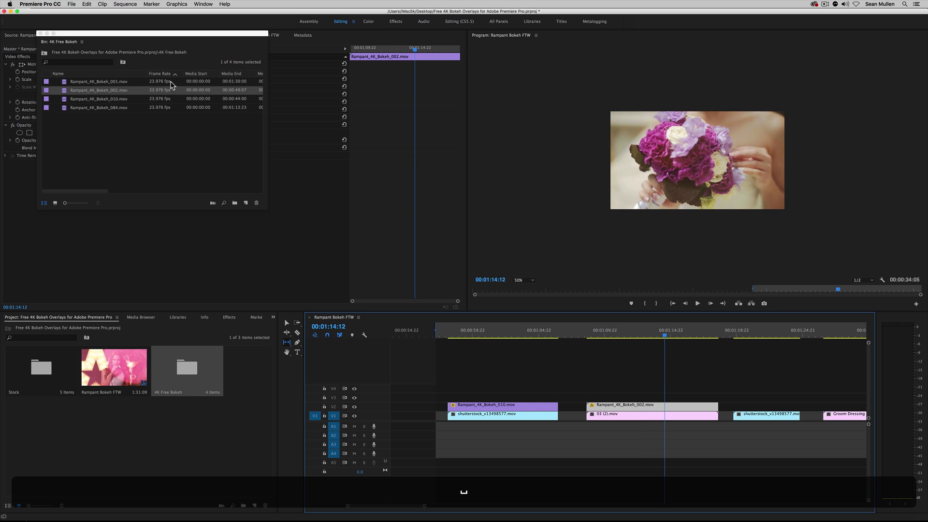
# - Close the bin, set the Opacity of Rampant_4K_Bokeh_002.mov to 100% and play the bouquet section from its start
pyautogui.click(40, 33)
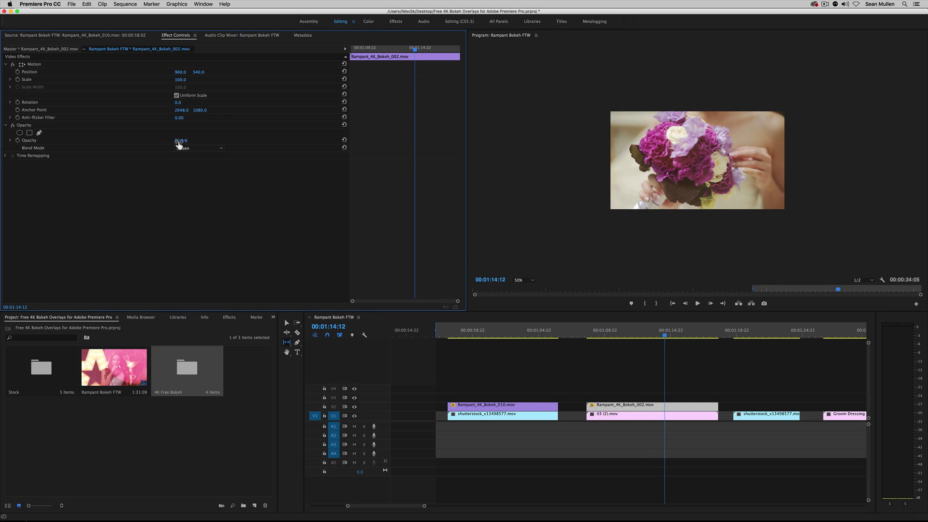
pyautogui.click(590, 332)
pyautogui.press('space')
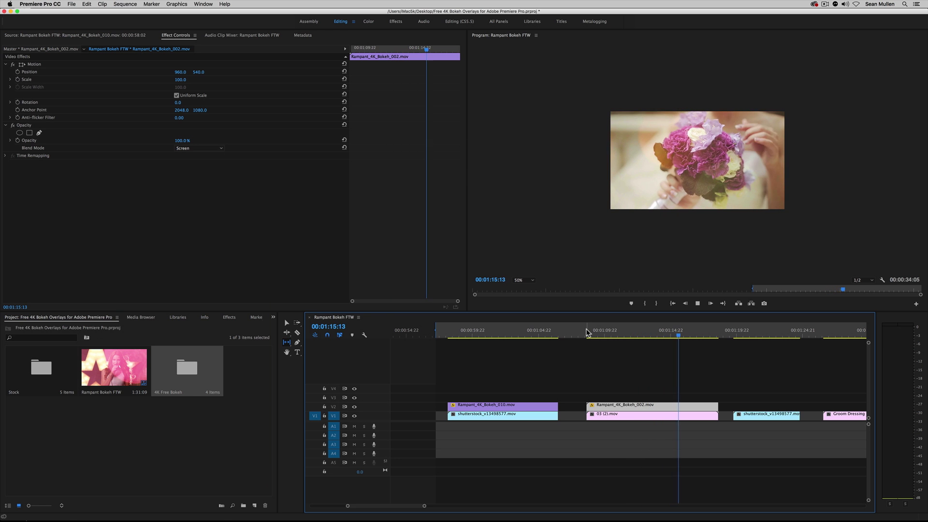
# - Play and scrub the finished singer example around 00:00:29:18 to 00:00:30:20
pyautogui.click(286, 323)
pyautogui.moveTo(424, 507); pyautogui.dragTo(494, 505)
pyautogui.click(474, 335)
pyautogui.moveTo(476, 338); pyautogui.dragTo(478, 339)
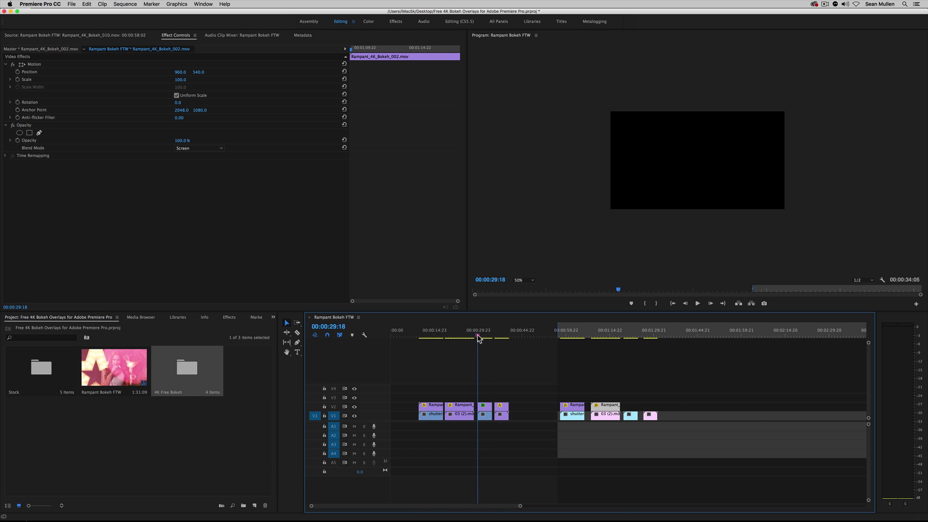
pyautogui.press('space')
pyautogui.moveTo(484, 337); pyautogui.dragTo(482, 337)
pyautogui.moveTo(479, 337); pyautogui.dragTo(479, 338)
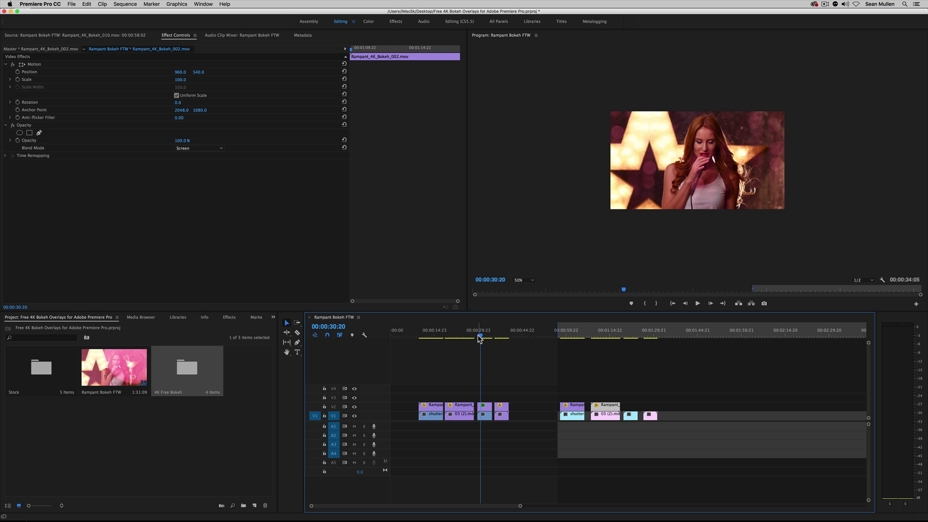
# - Move the playhead to 00:01:22:15 on the untreated singer clip and set the Program Monitor zoom to 100%
pyautogui.click(633, 333)
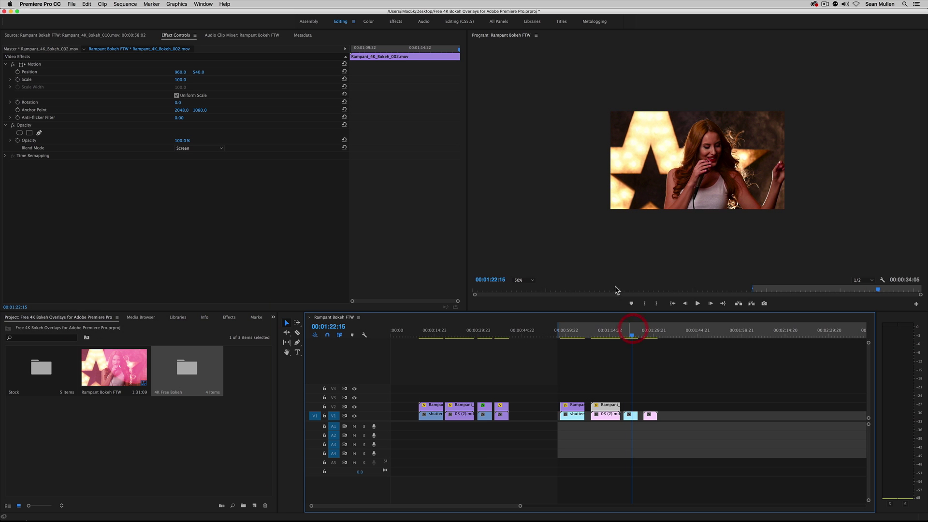
pyautogui.click(532, 280)
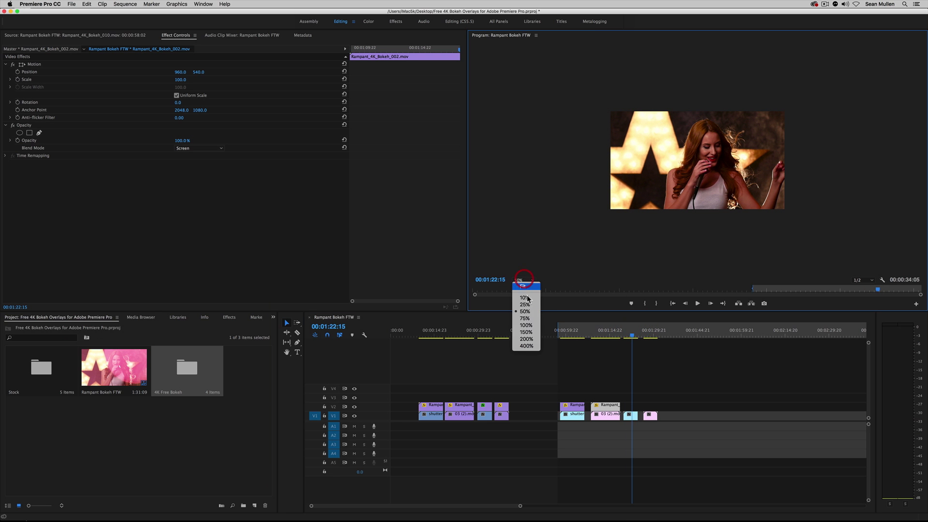
pyautogui.click(526, 327)
# - Show the 4K Free Bokeh bin as thumbnails, place Rampant_4K_Bokeh_001.mov on V2 above the untreated singer clip, and close the bin
pyautogui.doubleClick(175, 367)
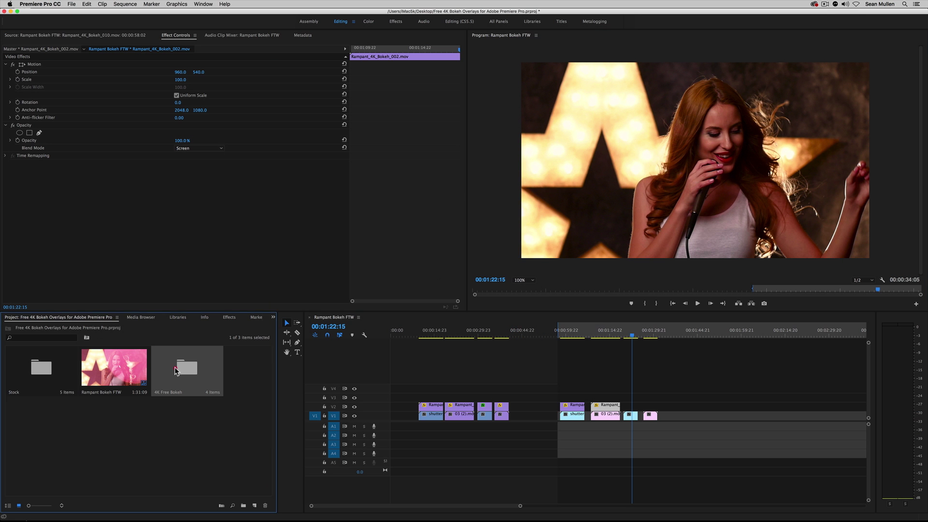
pyautogui.click(55, 203)
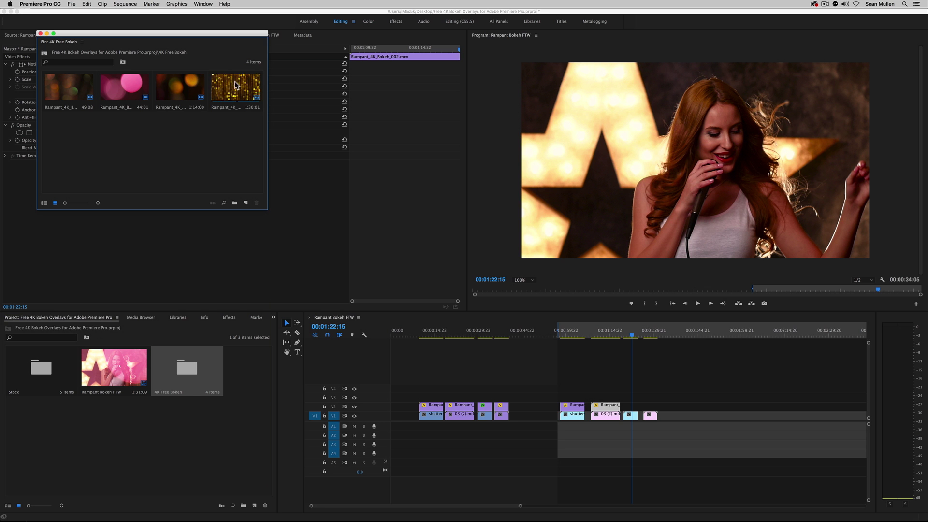
pyautogui.moveTo(233, 88); pyautogui.dragTo(628, 410)
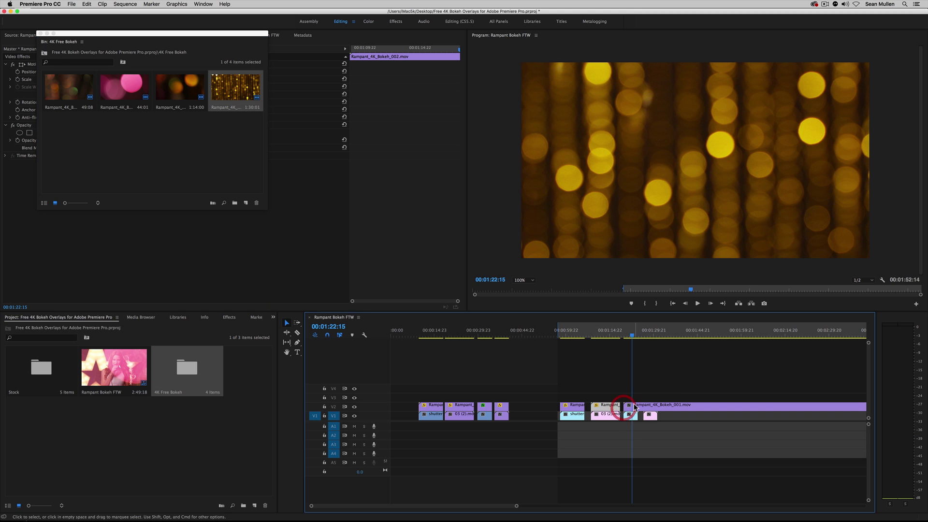
pyautogui.click(40, 33)
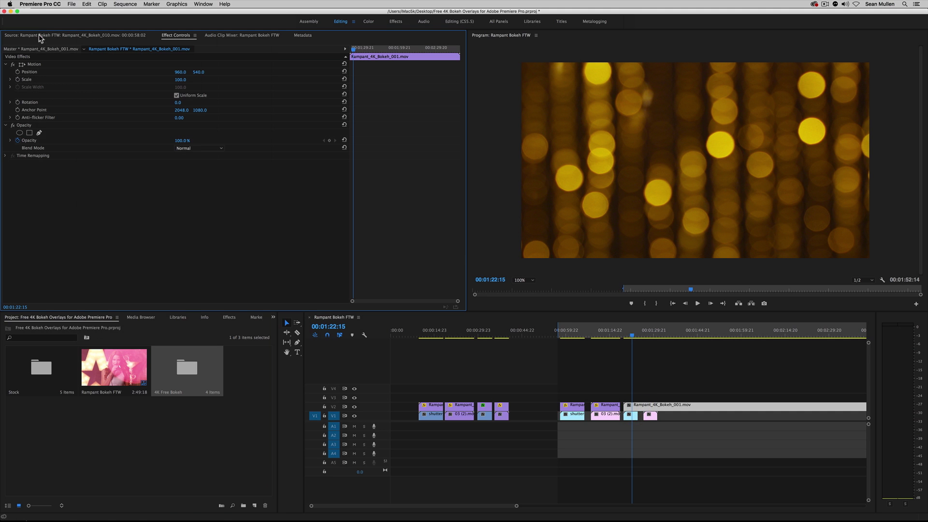
# - Copy the Opacity settings with Screen blending from Rampant_4K_Bokeh_002.mov and paste them onto Rampant_4K_Bokeh_001.mov
pyautogui.click(608, 410)
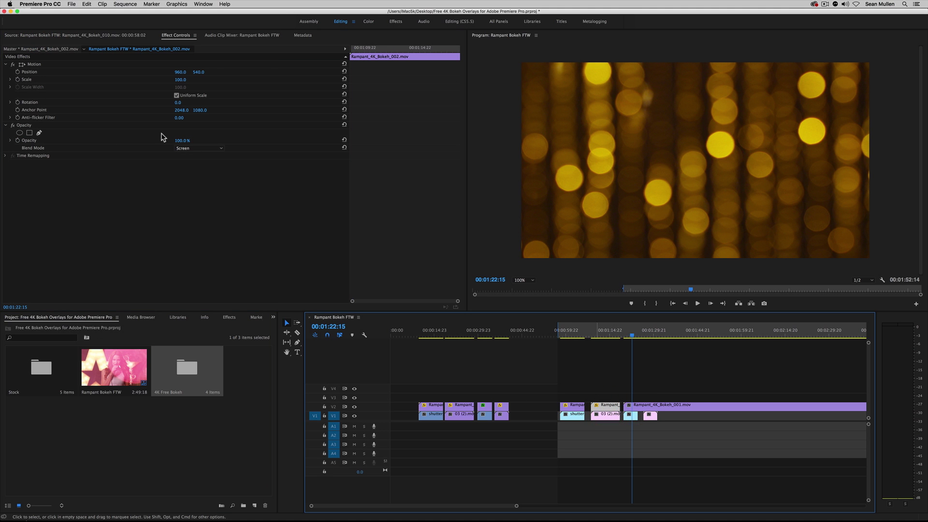
pyautogui.click(25, 127)
pyautogui.press('super+c')
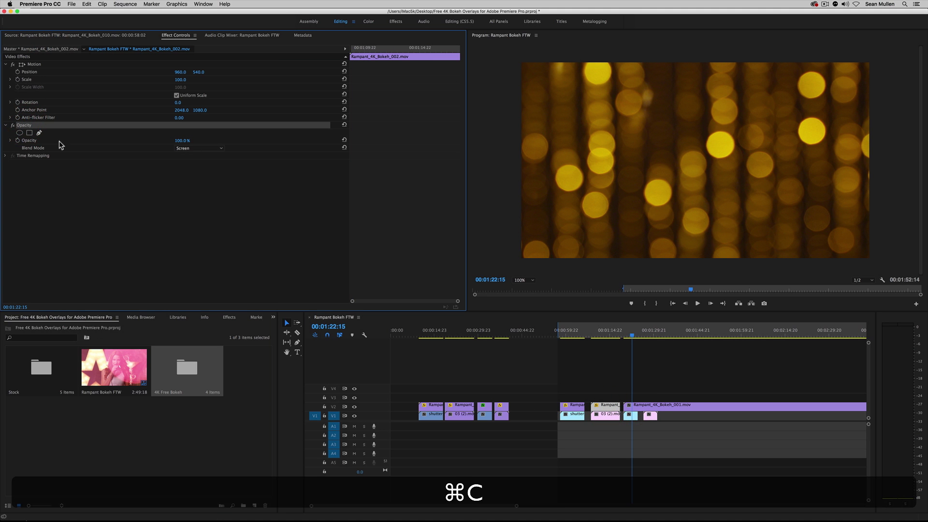
pyautogui.click(643, 410)
pyautogui.press('super+v')
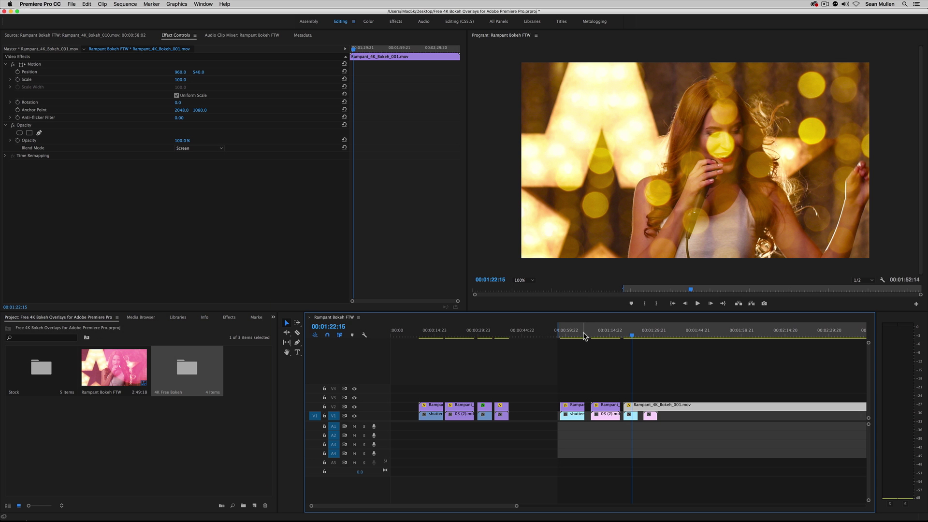
# - Preview the gold bokeh over the singer, compare it with the finished example near 00:00:30, and return the playhead to 00:01:22:15
pyautogui.click(621, 332)
pyautogui.press('space')
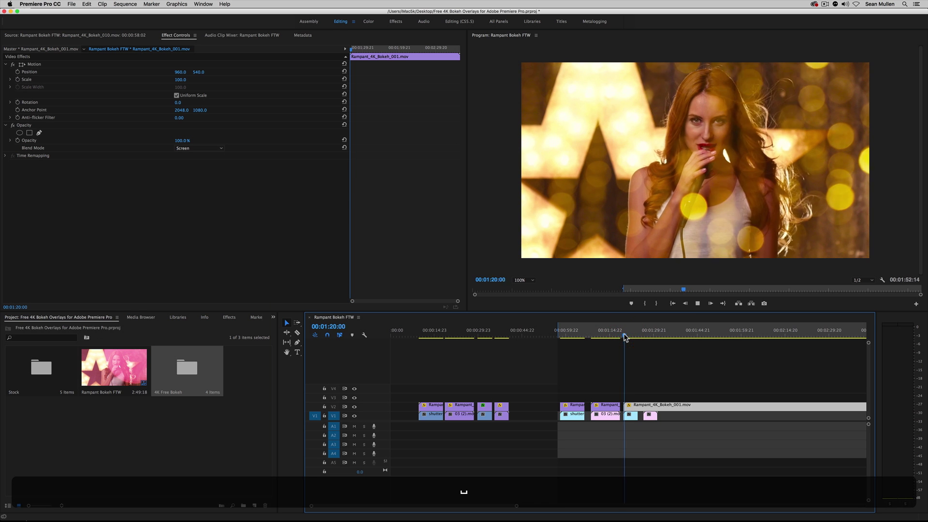
pyautogui.press('space')
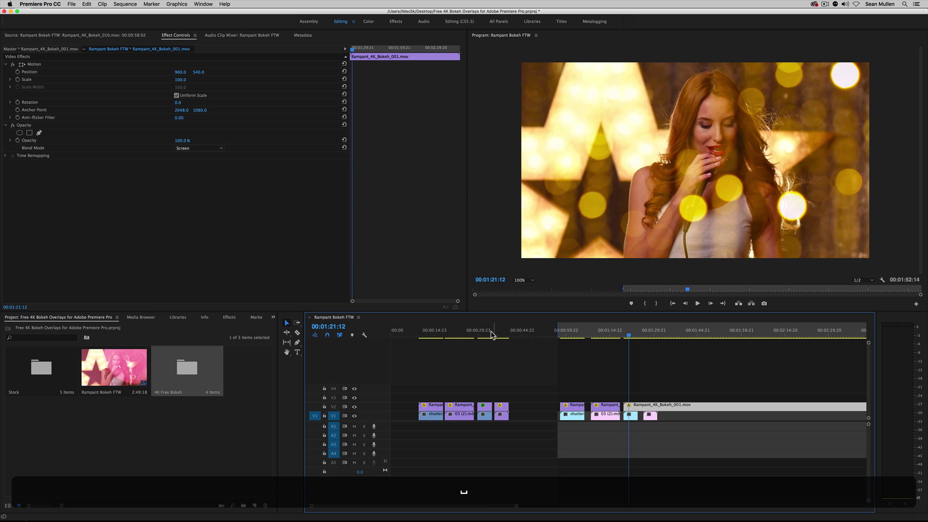
pyautogui.click(479, 334)
pyautogui.moveTo(480, 337); pyautogui.dragTo(634, 346)
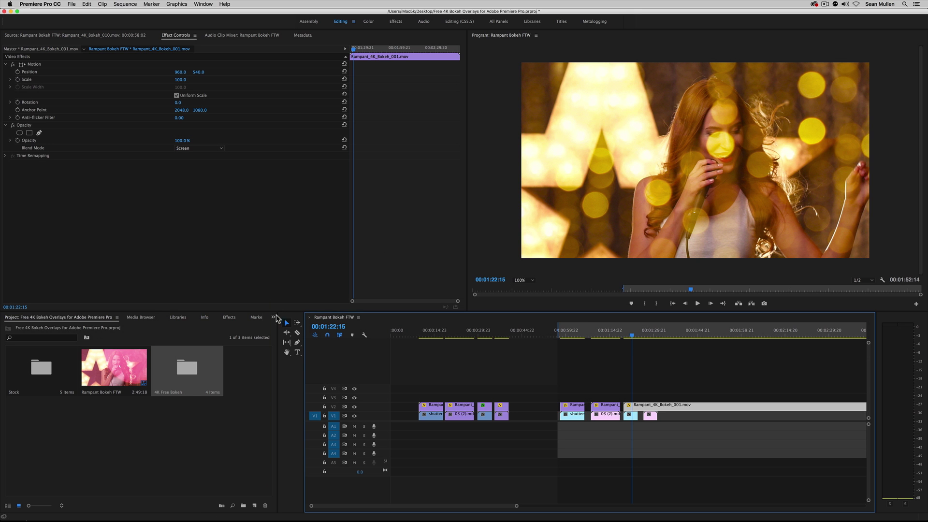
# - Search the effects for "tint" and apply the Tint effect to Rampant_4K_Bokeh_001.mov on V2
pyautogui.click(228, 318)
pyautogui.click(20, 326)
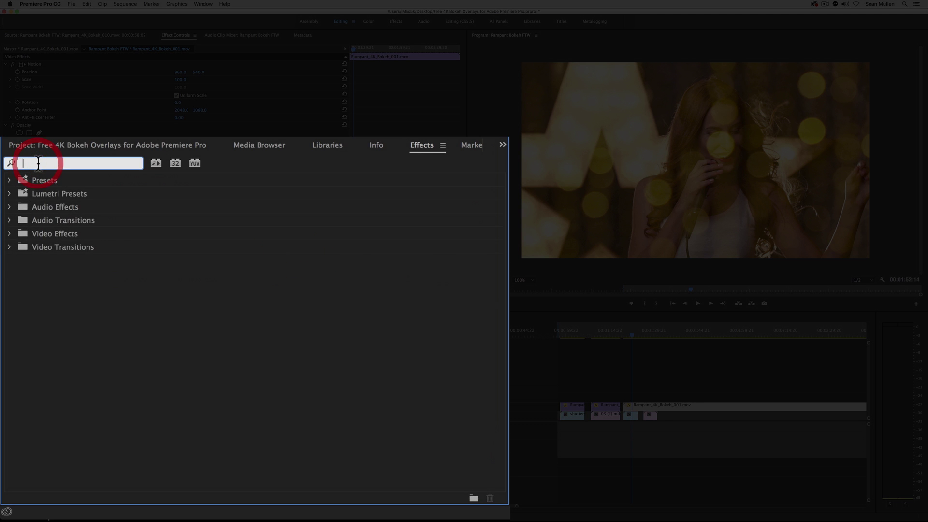
pyautogui.write('tint')
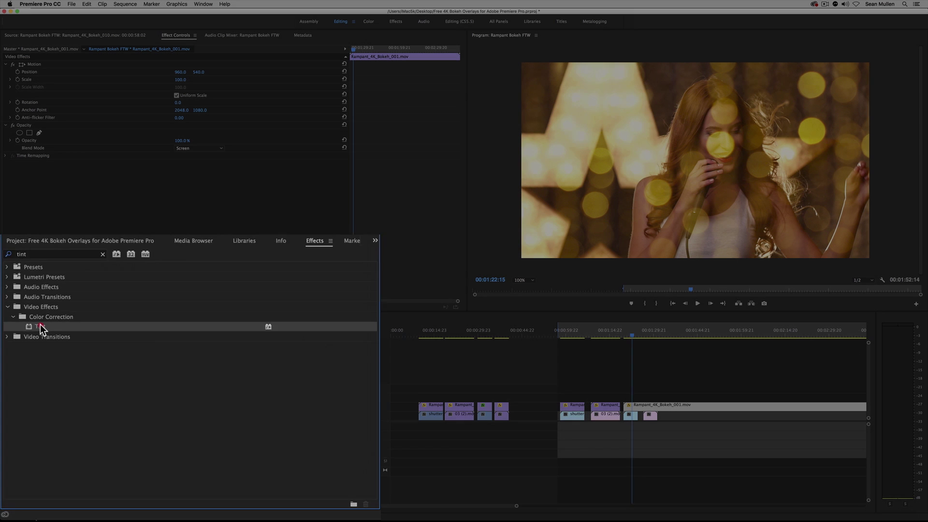
pyautogui.moveTo(29, 380); pyautogui.dragTo(638, 406)
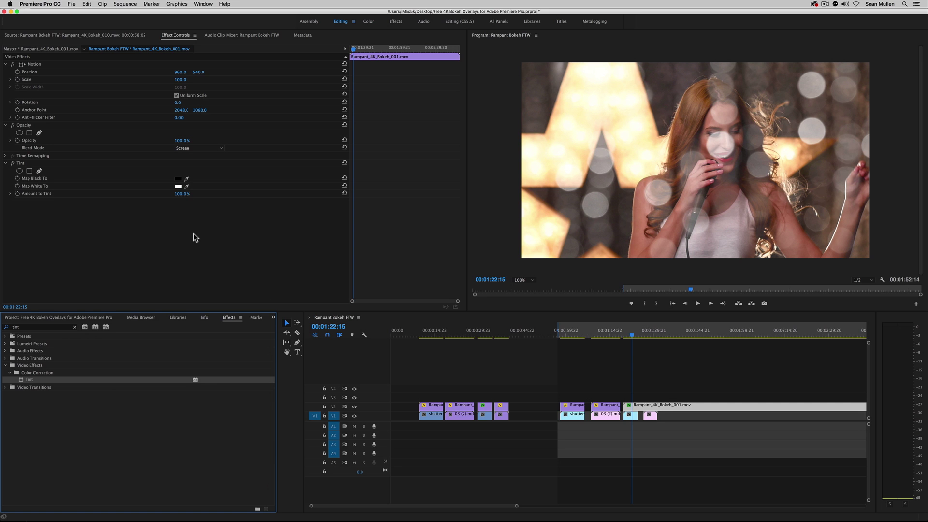
# - Set the Tint effect's Map White To colour to deep magenta with a 320° hue, and preview the bokeh over the singer
pyautogui.click(178, 187)
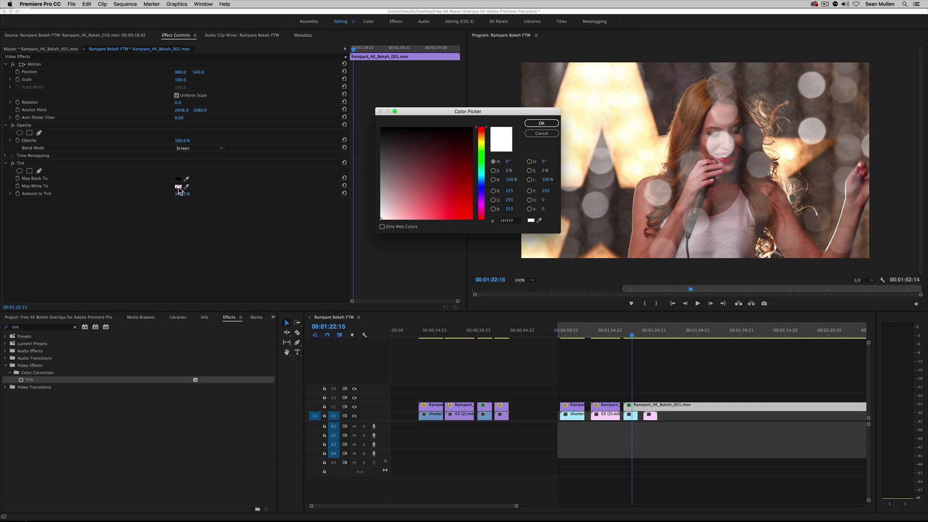
pyautogui.click(481, 213)
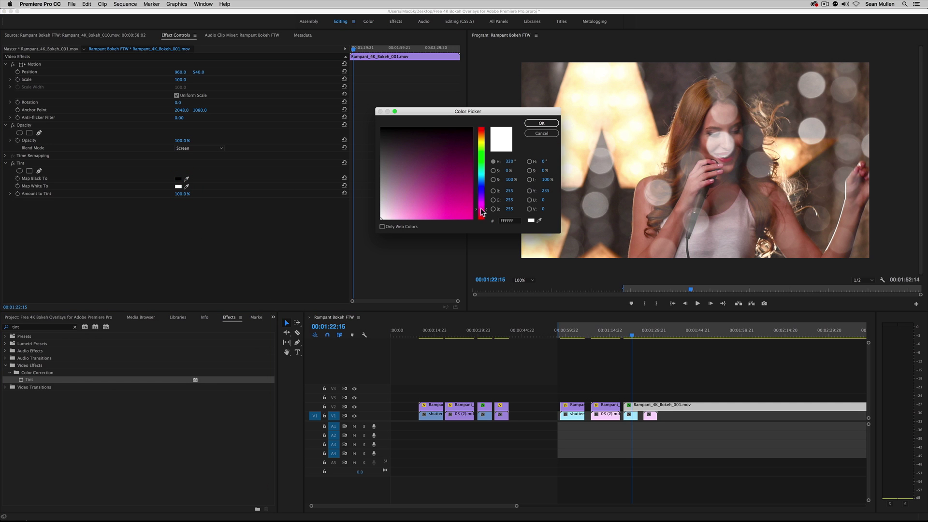
pyautogui.click(455, 201)
pyautogui.click(535, 123)
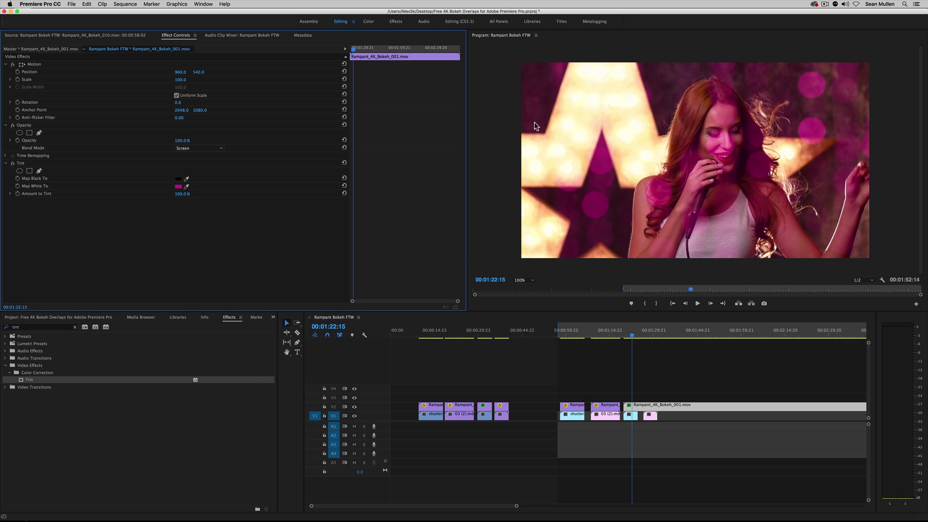
pyautogui.click(625, 331)
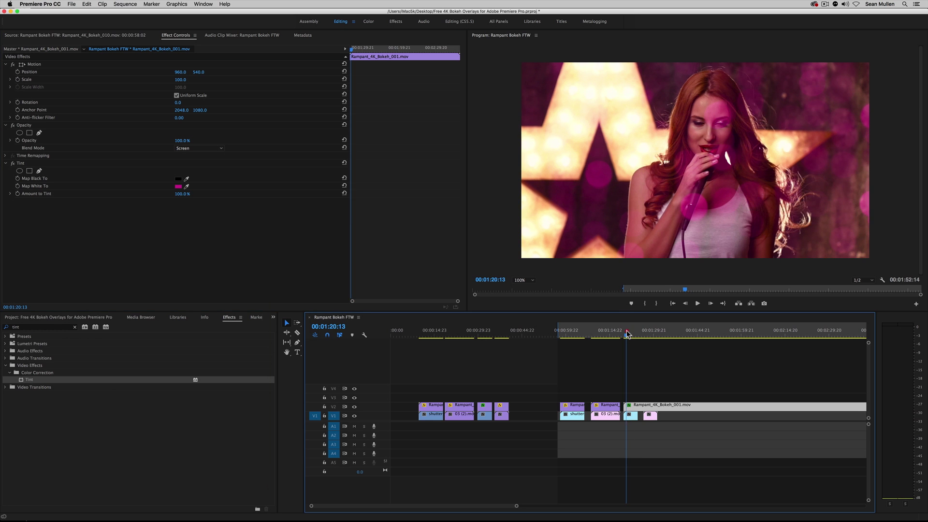
pyautogui.press('space')
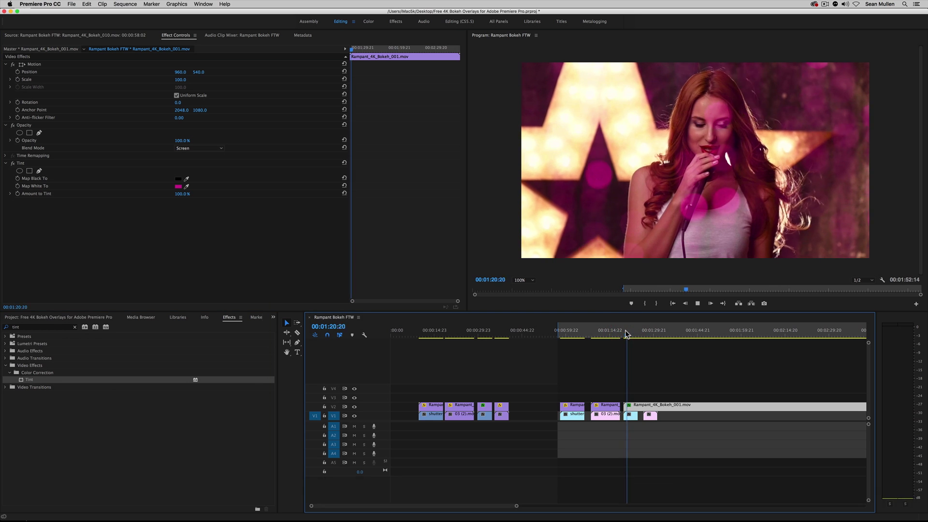
pyautogui.press('space')
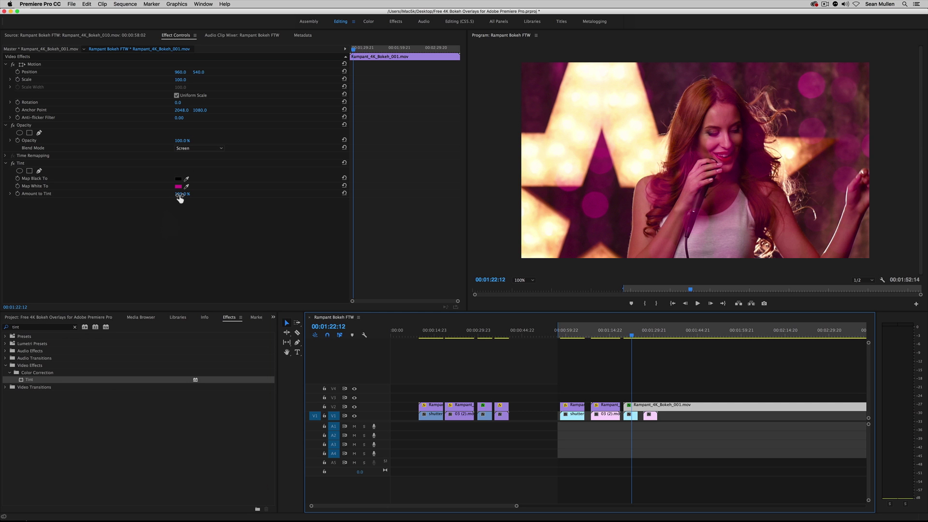
# - Set Amount to Tint to 75% on Rampant_4K_Bokeh_001.mov and preview the softened tint from the start of the clip
pyautogui.moveTo(180, 198)
pyautogui.mouseDown()
pyautogui.moveTo(151, 198)
pyautogui.moveTo(165, 198)
pyautogui.mouseUp()
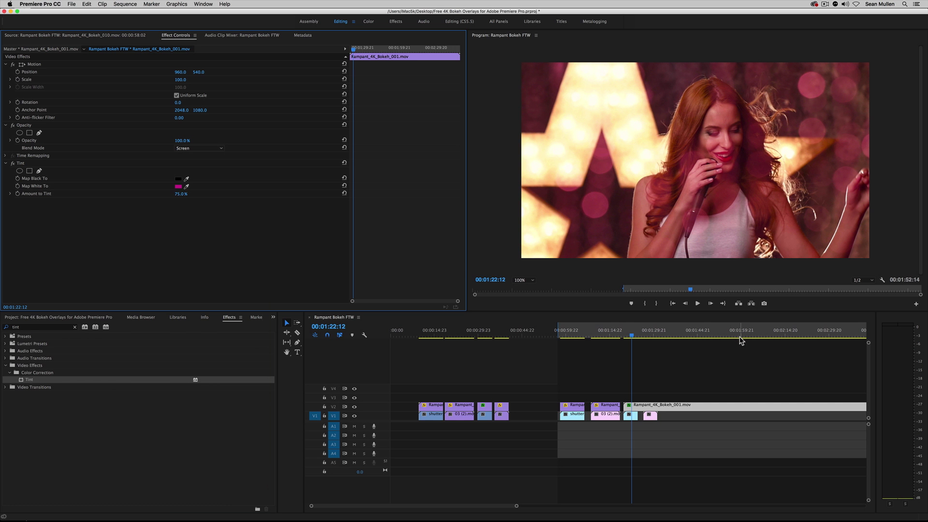
pyautogui.click(625, 334)
pyautogui.press('space')
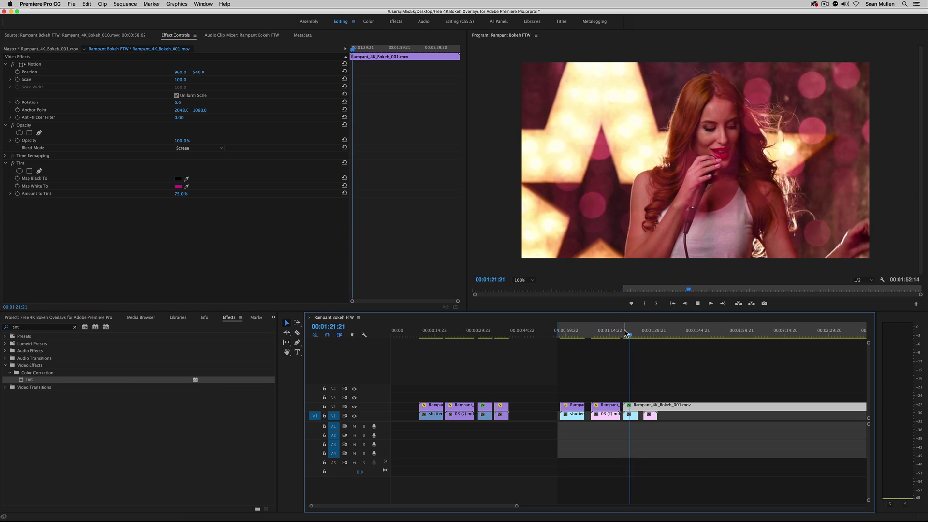
pyautogui.press('space')
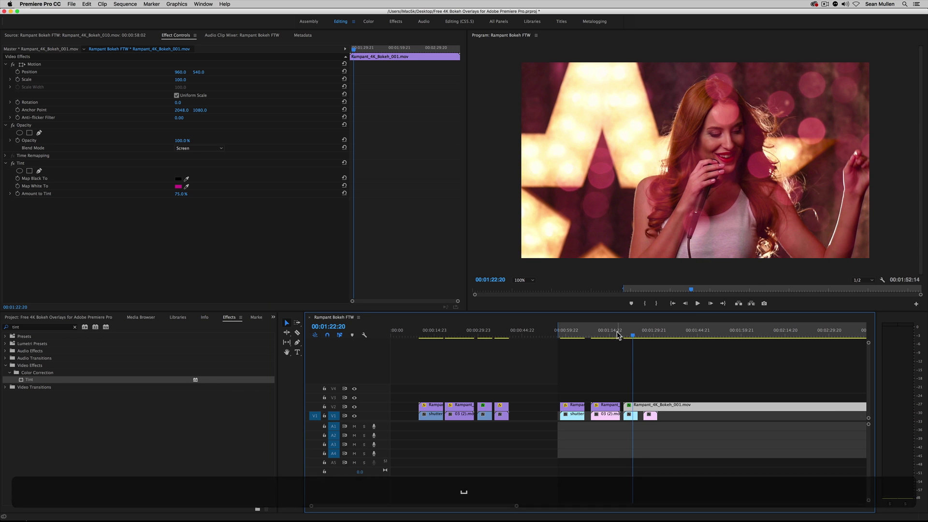
# - Cut Rampant_4K_Bokeh_001.mov on V2 at the end of the singer clip, delete the excess, and save the project
pyautogui.click(298, 332)
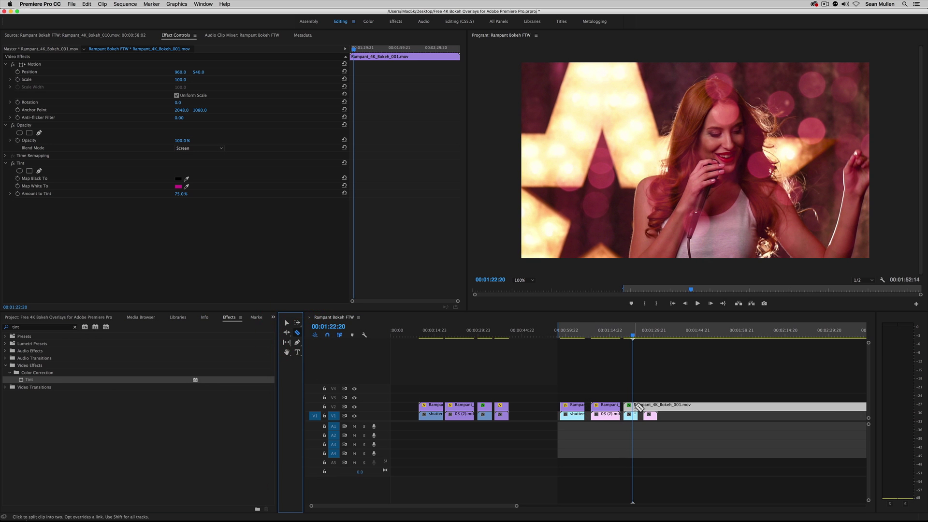
pyautogui.click(634, 406)
pyautogui.click(287, 323)
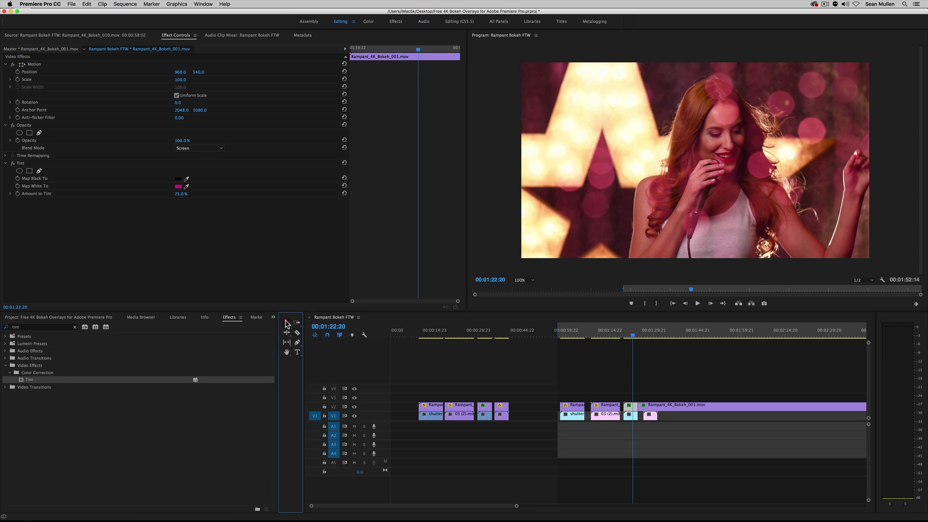
pyautogui.click(686, 406)
pyautogui.press('BackSpace')
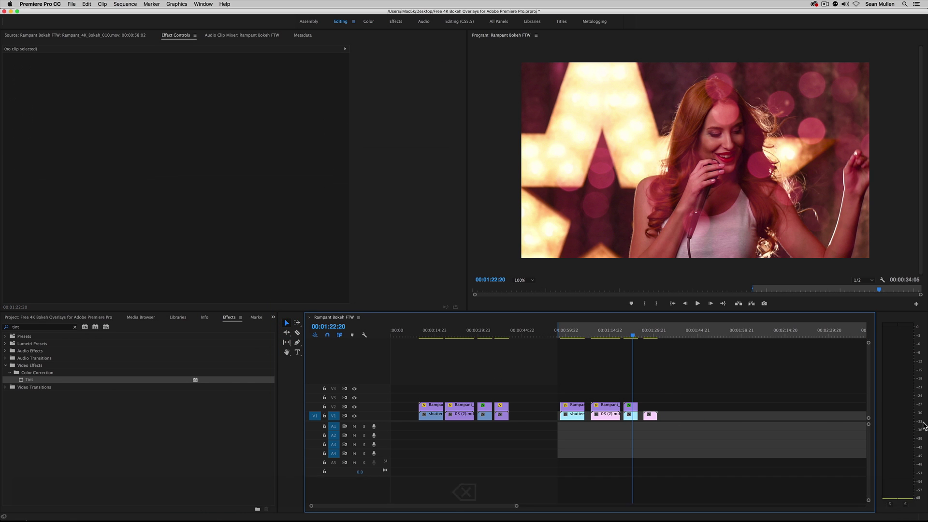
pyautogui.press('super+s')
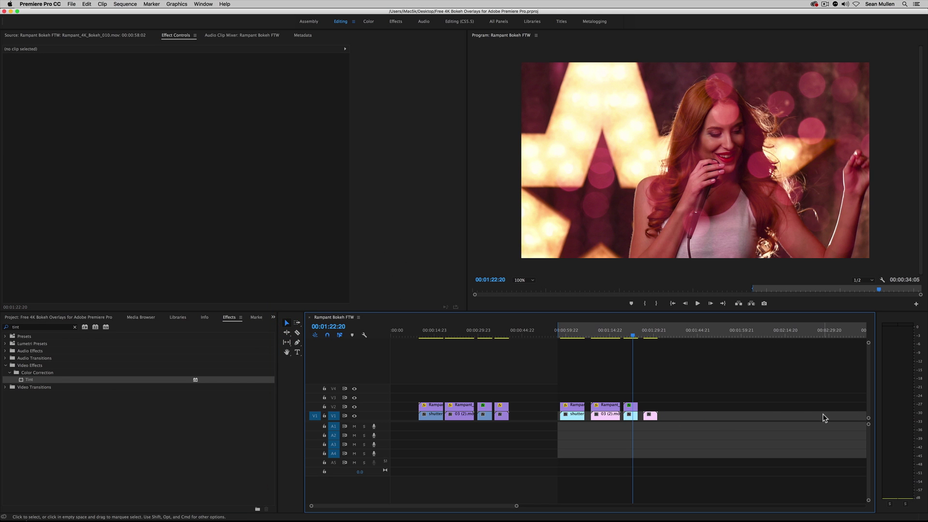
# - Check which bokeh the finished suit example near 00:00:37 uses, and place Rampant_4K_Bokeh_084.mov on V2 above the untreated suit clip
pyautogui.click(500, 326)
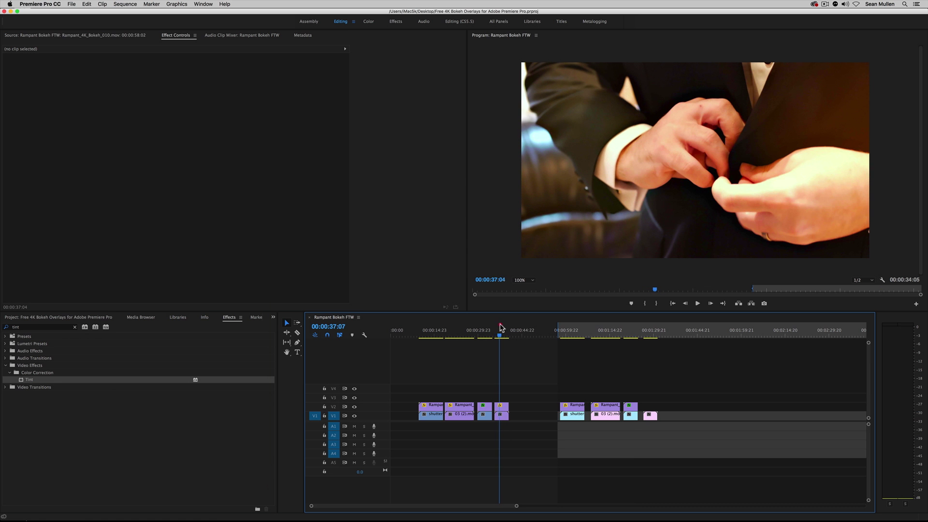
pyautogui.doubleClick(502, 408)
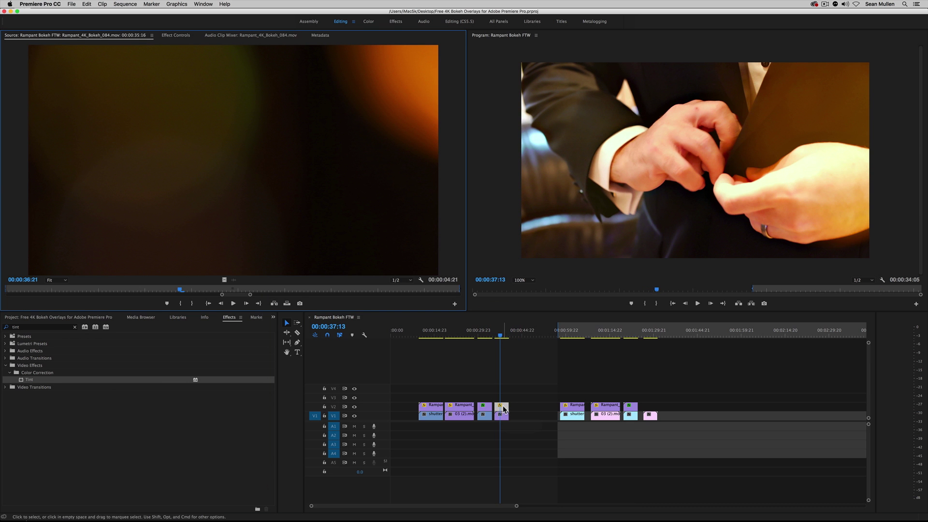
pyautogui.click(56, 318)
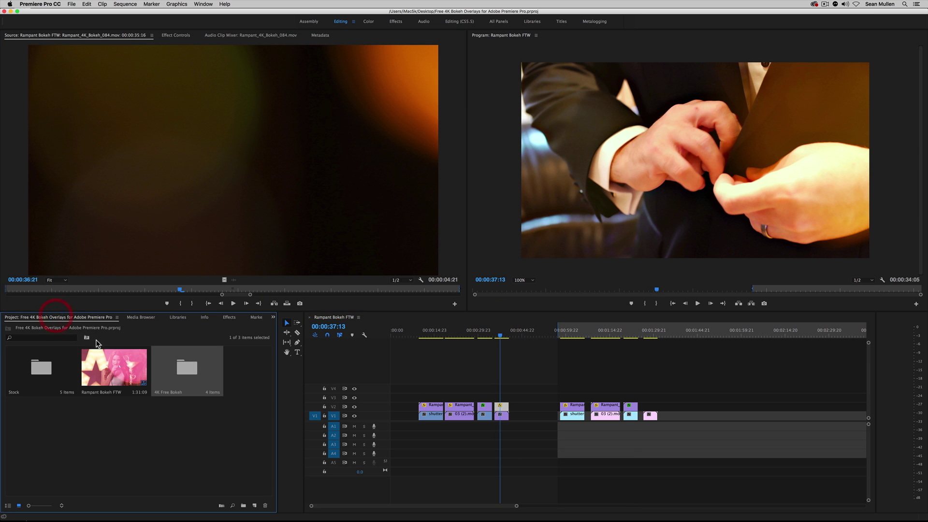
pyautogui.doubleClick(189, 370)
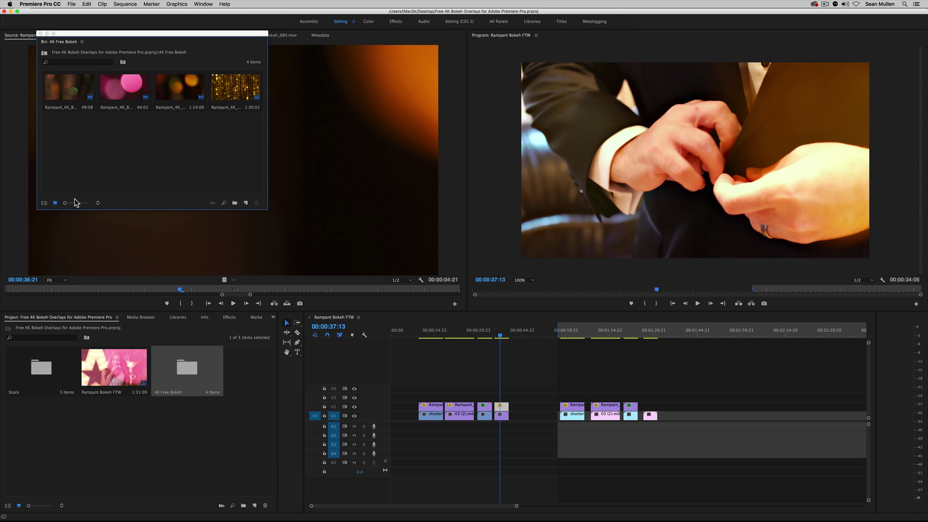
pyautogui.click(44, 203)
pyautogui.click(100, 107)
pyautogui.moveTo(100, 107); pyautogui.dragTo(647, 408)
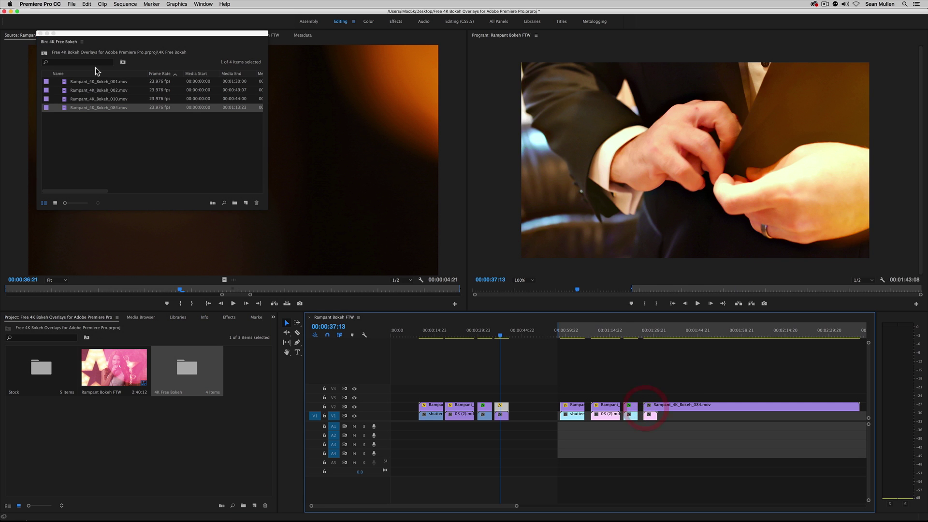
pyautogui.click(40, 34)
# - Set the blend mode of Rampant_4K_Bokeh_084.mov to Screen and preview it over the suit clip
pyautogui.click(651, 337)
pyautogui.moveTo(651, 336); pyautogui.dragTo(650, 341)
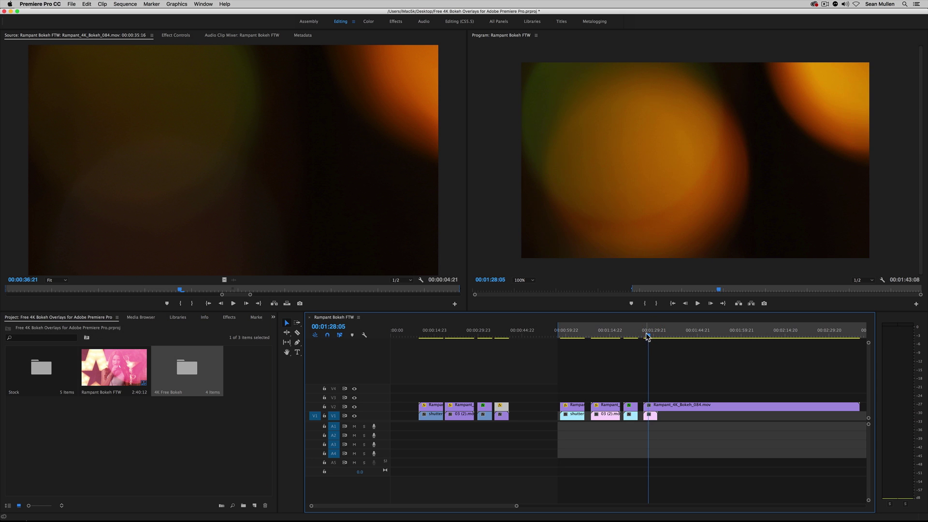
pyautogui.click(665, 406)
pyautogui.press('super+z')
pyautogui.click(179, 36)
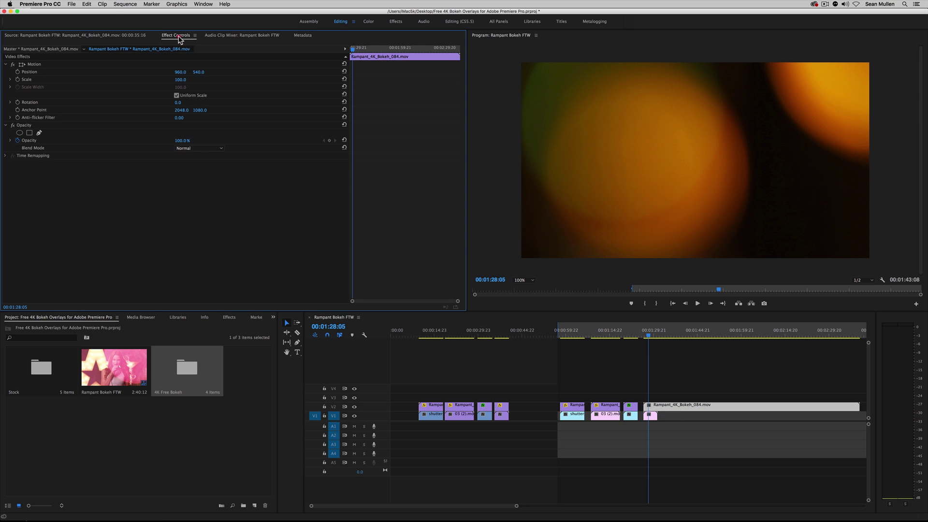
pyautogui.click(26, 127)
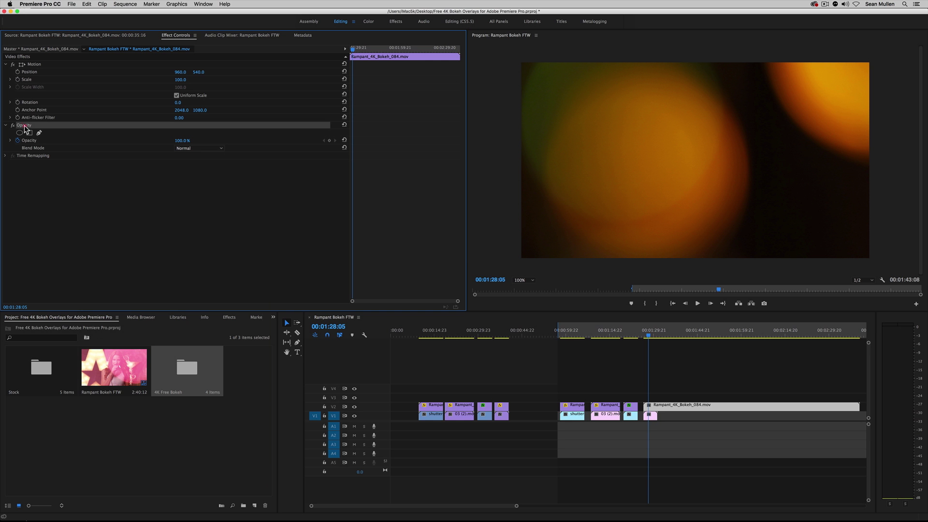
pyautogui.click(198, 148)
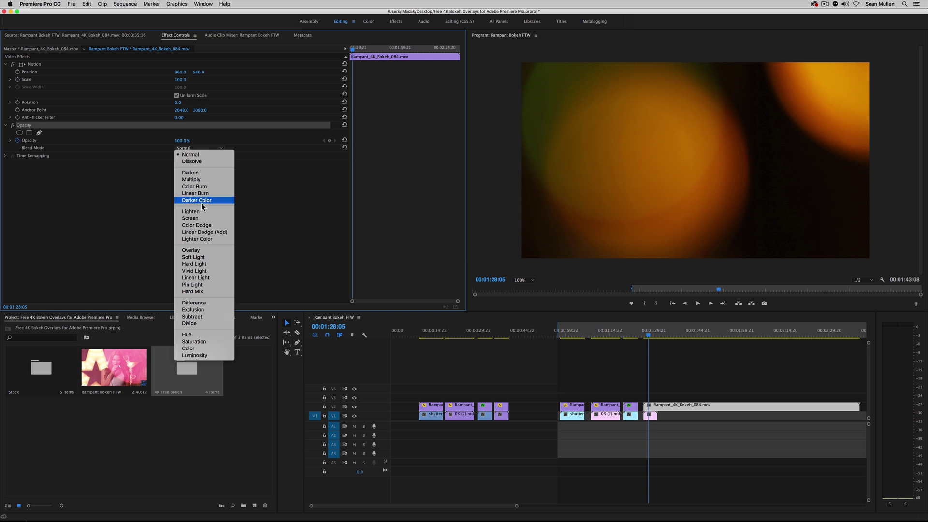
pyautogui.click(201, 219)
pyautogui.press('space')
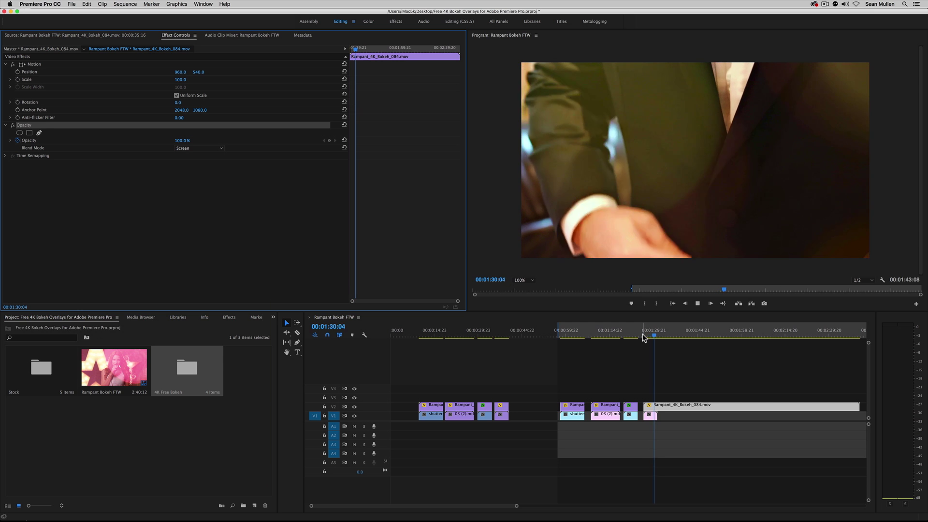
pyautogui.press('space')
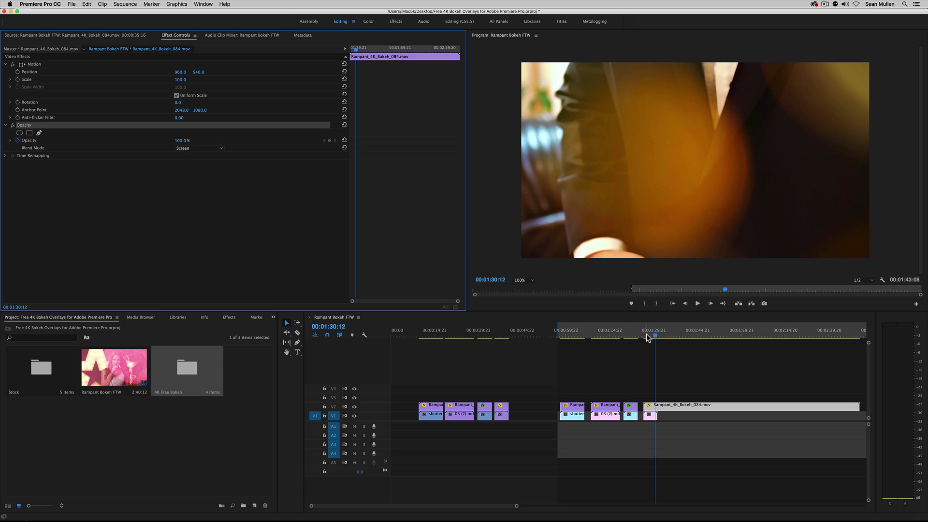
# - Try the Overlay blend mode on Rampant_4K_Bokeh_084.mov and preview it from the start of the suit clip
pyautogui.click(212, 148)
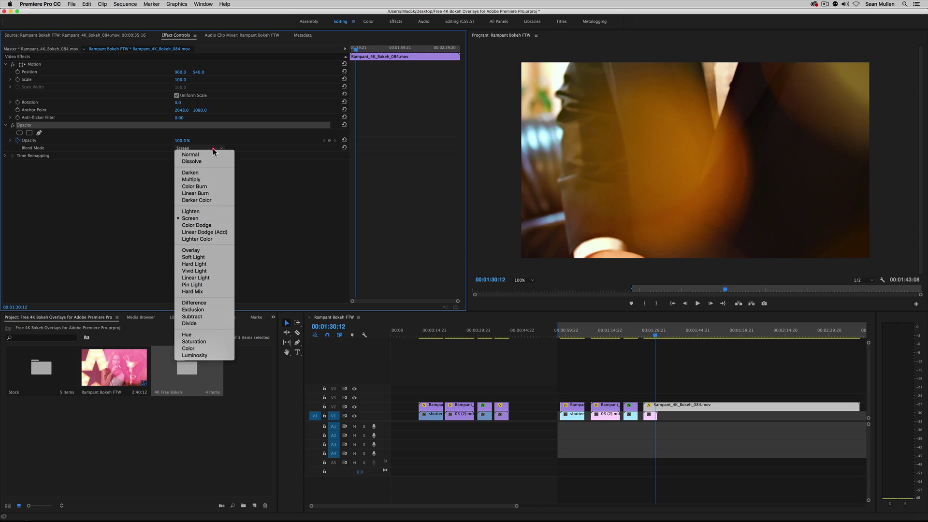
pyautogui.click(223, 251)
pyautogui.click(645, 333)
pyautogui.press('space')
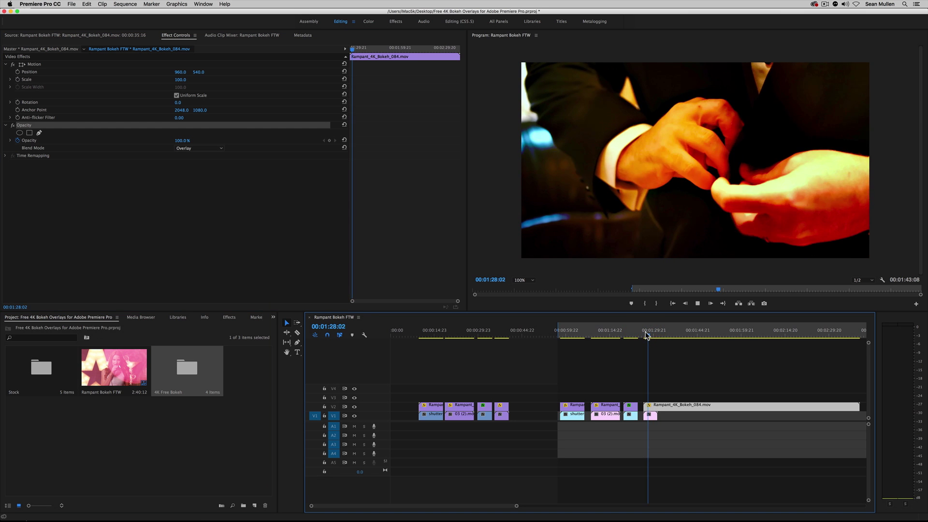
pyautogui.press('space')
pyautogui.click(647, 335)
pyautogui.click(646, 335)
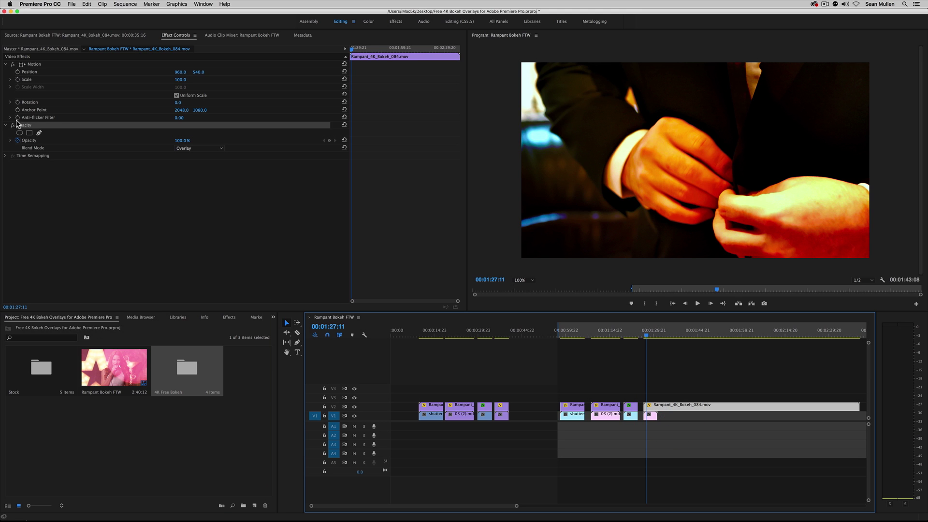
# - Turn off opacity keyframing on Rampant_4K_Bokeh_084.mov, set its opacity to 50%, and preview the result
pyautogui.click(19, 140)
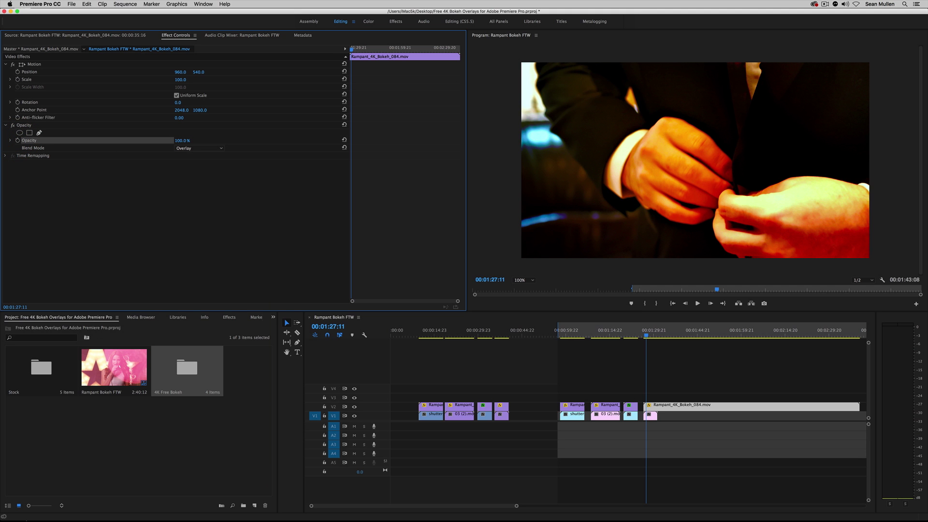
pyautogui.moveTo(182, 140); pyautogui.dragTo(160, 140)
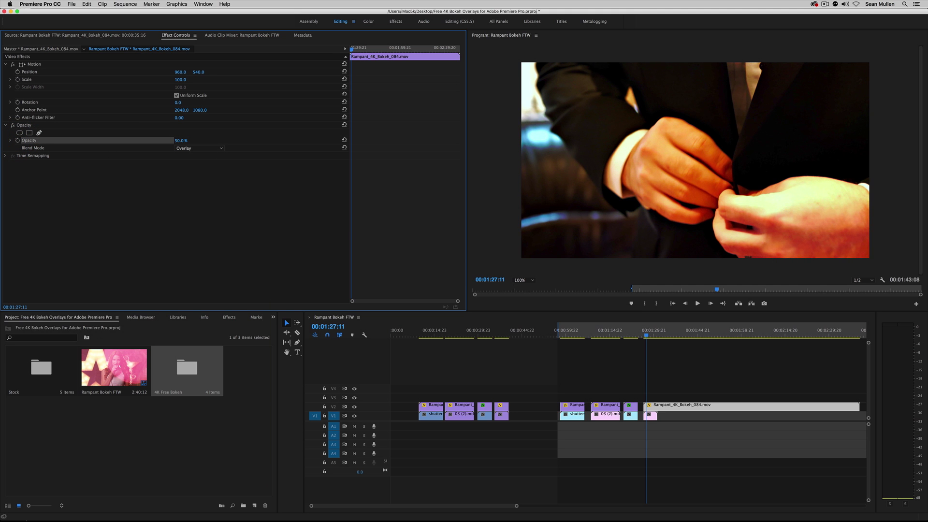
pyautogui.click(643, 334)
pyautogui.press('space')
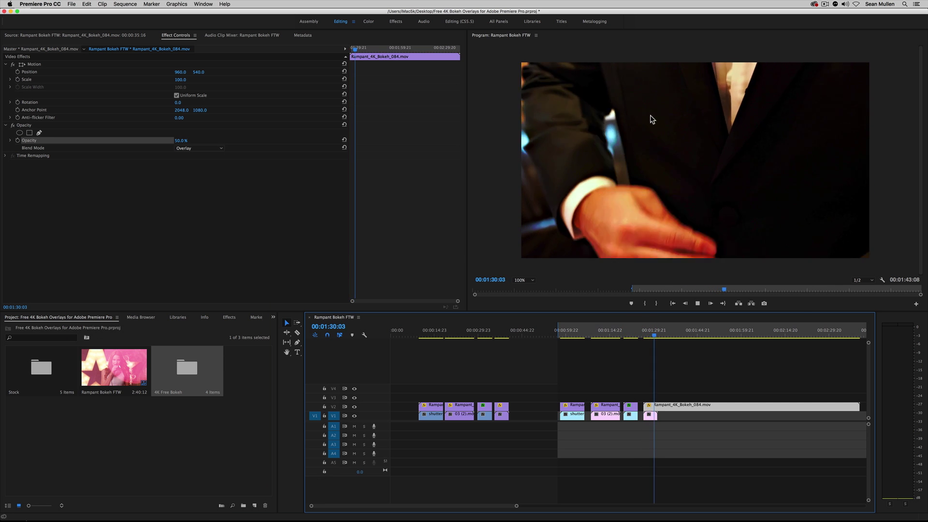
pyautogui.press('space')
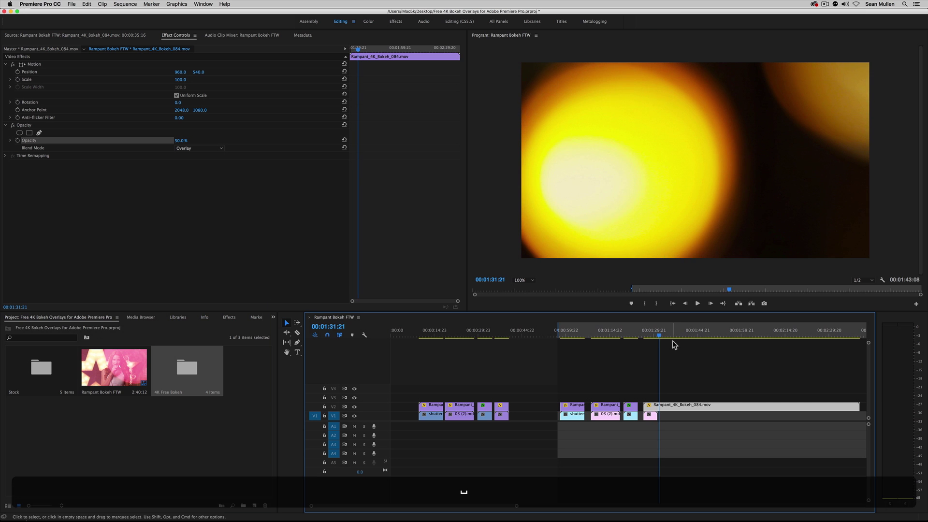
# - Switch the blend mode of Rampant_4K_Bokeh_084.mov back to Screen and play the half-opacity bokeh over the suit clip
pyautogui.click(650, 337)
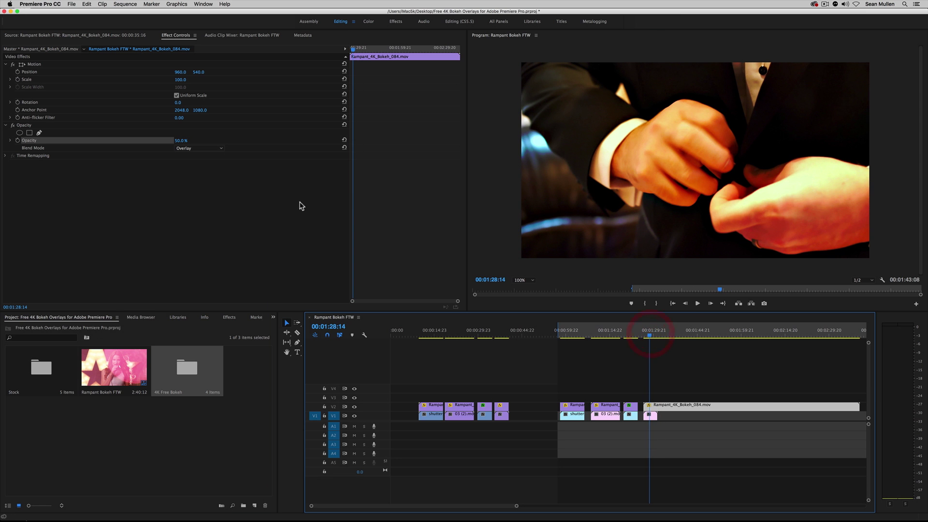
pyautogui.click(210, 148)
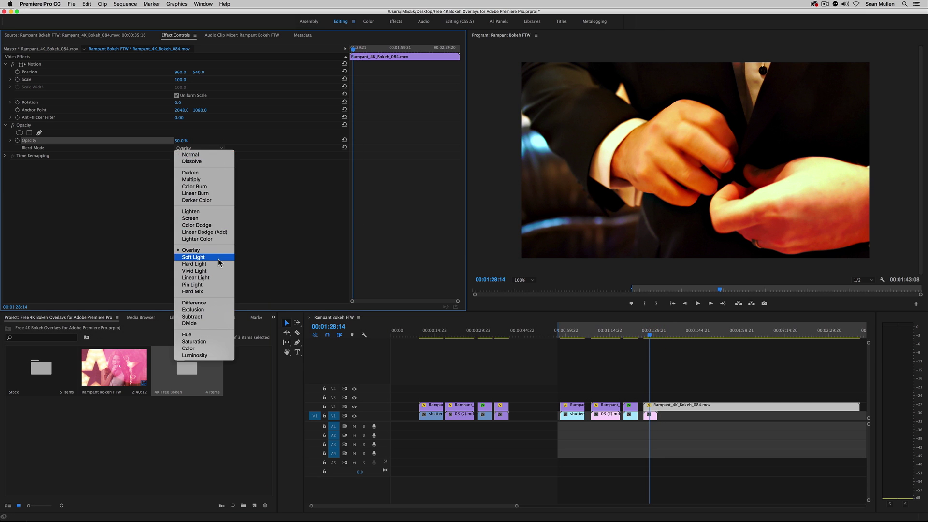
pyautogui.click(200, 218)
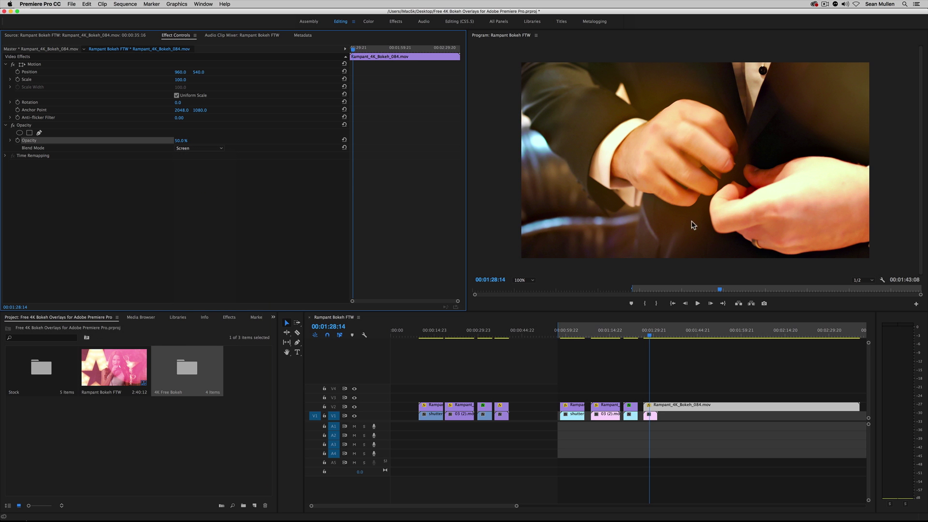
pyautogui.moveTo(649, 331); pyautogui.dragTo(644, 332)
pyautogui.press('space')
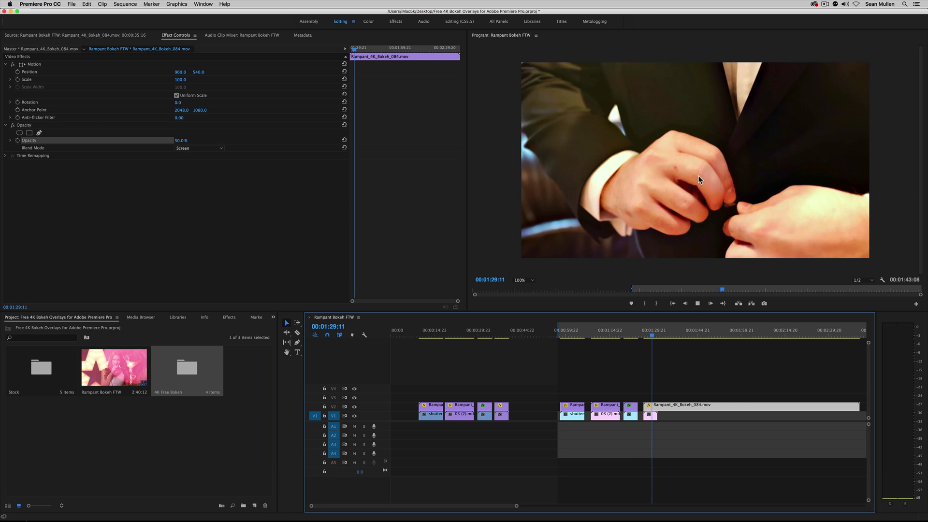
# - Set the opacity of Rampant_4K_Bokeh_084.mov to 30% and preview the overlay from the start of the suit clip
pyautogui.press('space')
pyautogui.click(175, 141)
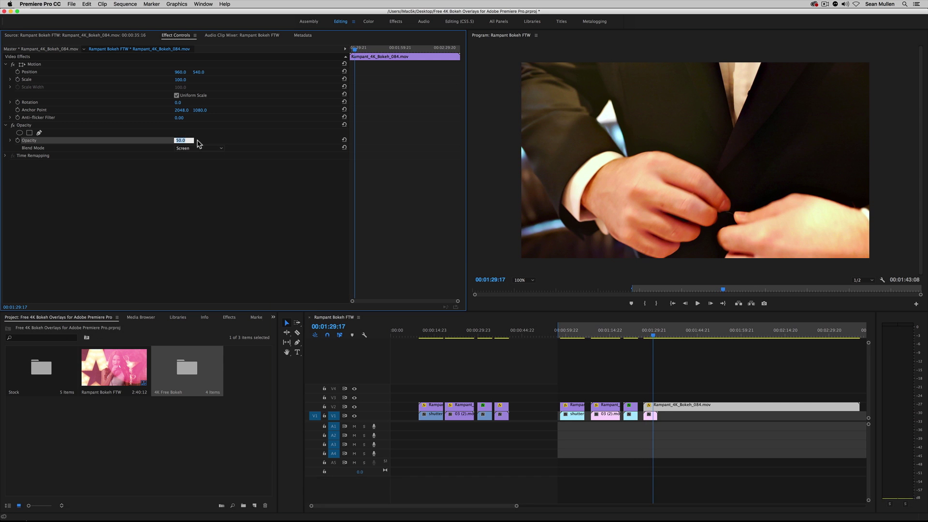
pyautogui.write('30')
pyautogui.press('Return')
pyautogui.click(647, 333)
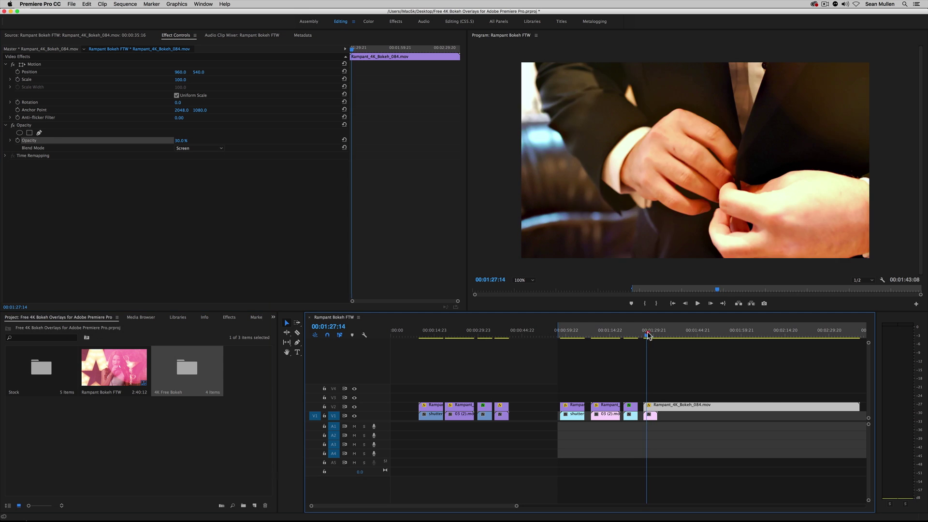
pyautogui.press('space')
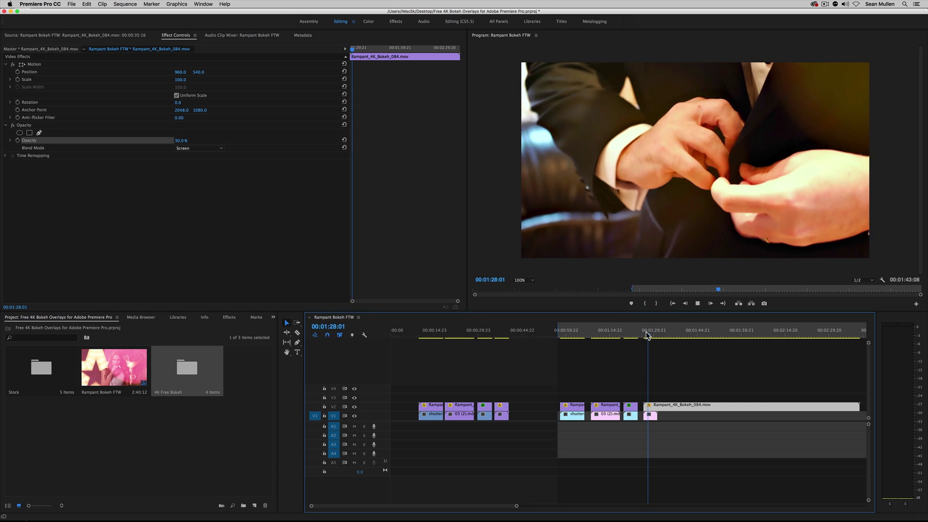
pyautogui.click(646, 334)
pyautogui.press('space')
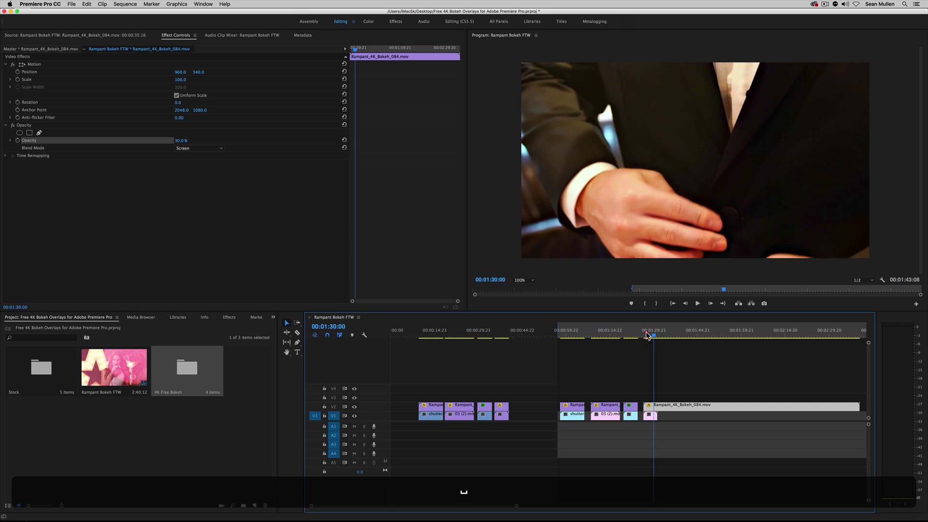
pyautogui.press('space')
# - Cut Rampant_4K_Bokeh_084.mov at the end of the suit clip and delete the excess part
pyautogui.press('c')
pyautogui.click(657, 406)
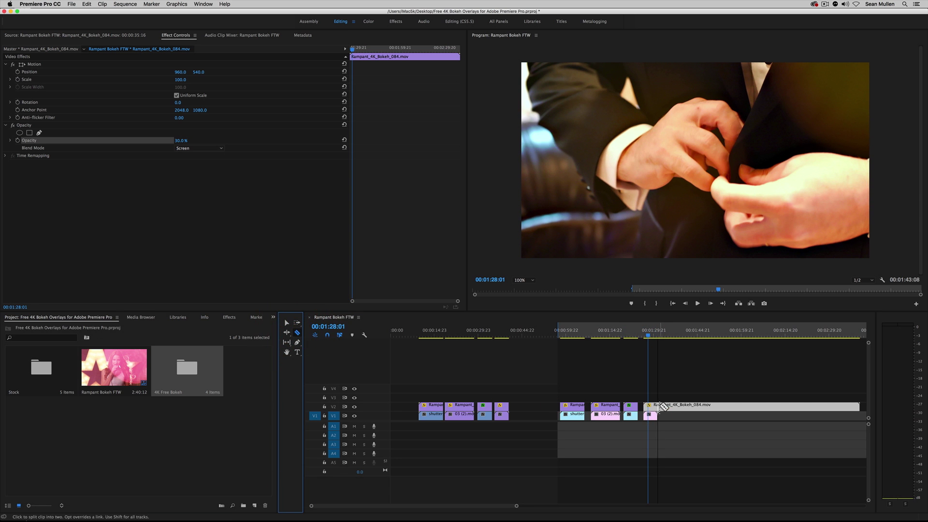
pyautogui.press('v')
pyautogui.click(700, 406)
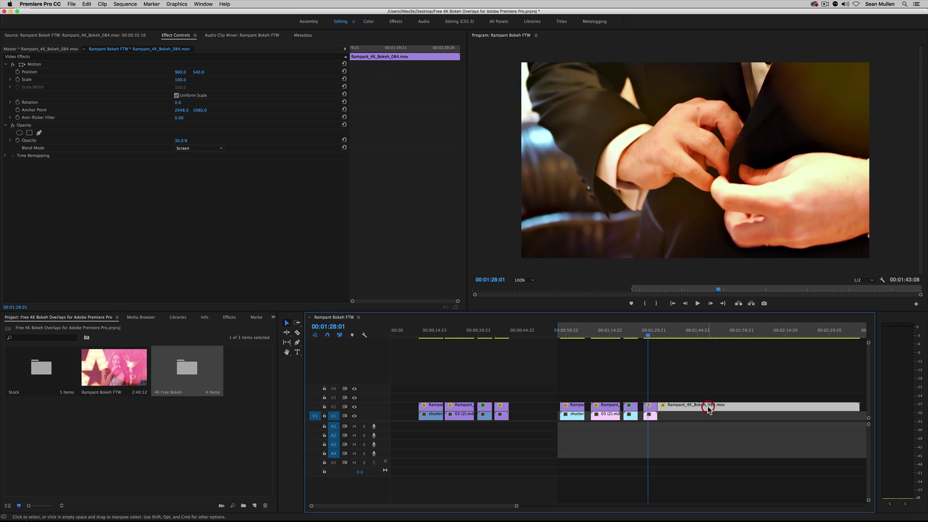
pyautogui.press('BackSpace')
pyautogui.click(649, 335)
pyautogui.click(650, 335)
# - Open the 4K Free Bokeh bin, replace the overlay above the suit clip with Rampant_4K_Bokeh_010.mov keeping its settings, and preview it
pyautogui.doubleClick(176, 378)
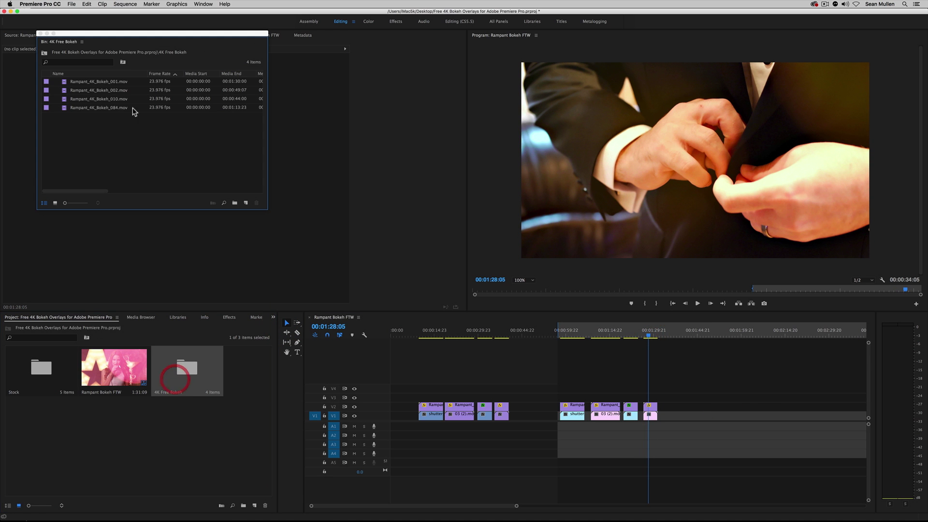
pyautogui.click(103, 99)
pyautogui.press('alt')
pyautogui.moveTo(93, 100); pyautogui.dragTo(651, 414)
pyautogui.click(645, 333)
pyautogui.press('space')
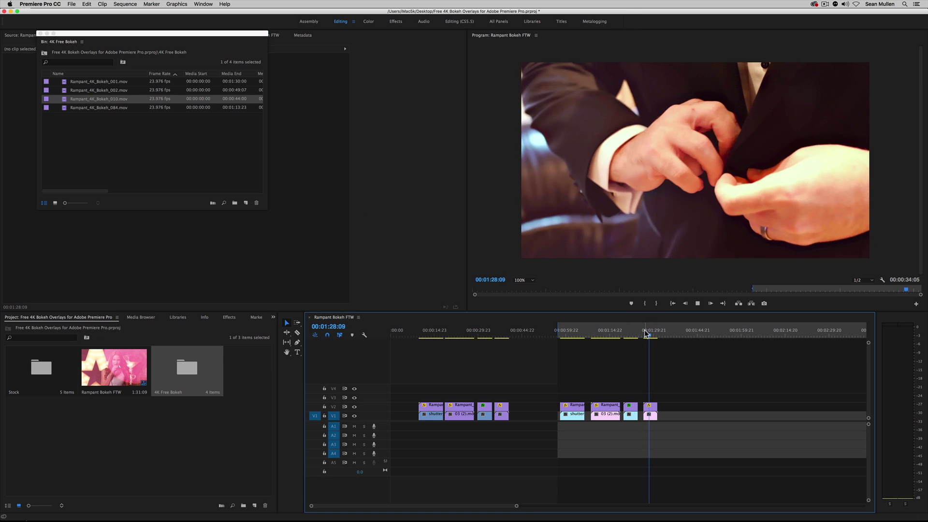
pyautogui.press('space')
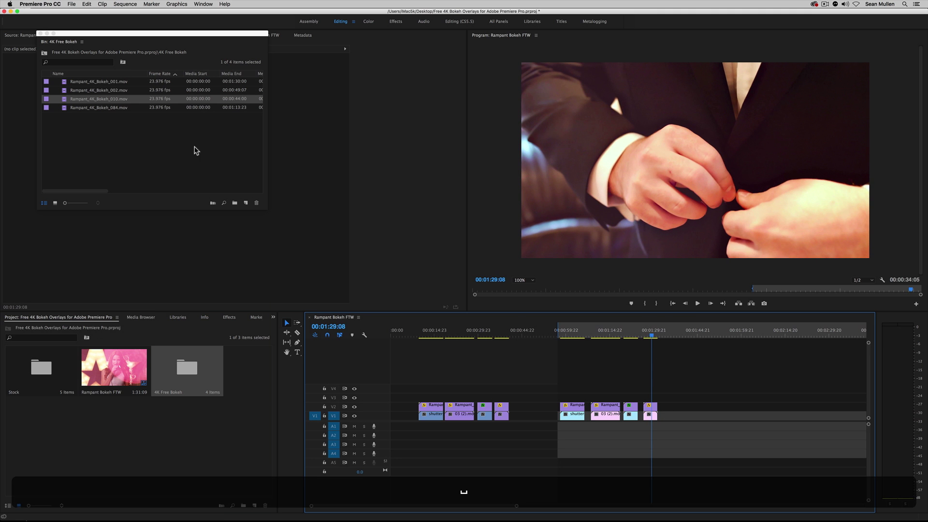
# - Try Rampant_4K_Bokeh_001.mov as the replacement overlay above the suit clip and preview it
pyautogui.click(83, 107)
pyautogui.click(82, 82)
pyautogui.moveTo(83, 82); pyautogui.dragTo(648, 405)
pyautogui.click(645, 332)
pyautogui.press('space')
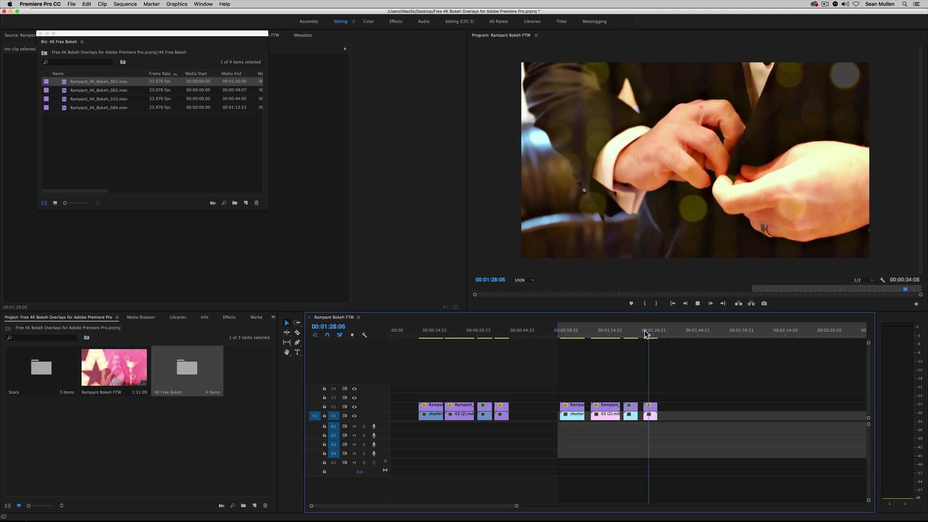
pyautogui.press('space')
# - Replace the overlay above the suit clip with Rampant_4K_Bokeh_002.mov, keeping its settings, and preview it
pyautogui.click(107, 91)
pyautogui.moveTo(107, 92); pyautogui.dragTo(653, 404)
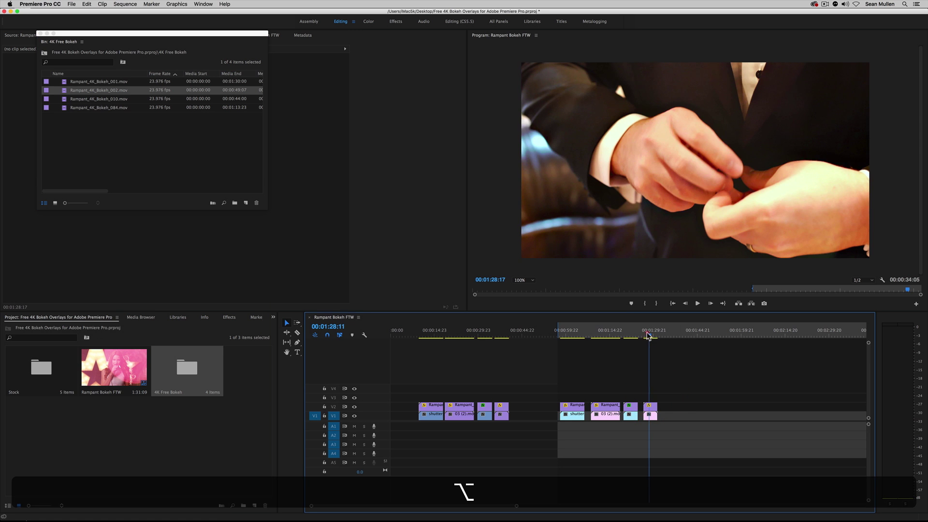
pyautogui.click(645, 333)
pyautogui.press('space')
pyautogui.press('space')
# - Slip Rampant_4K_Bokeh_002.mov above the suit clip to a later portion of its footage and preview the new timing
pyautogui.moveTo(516, 506); pyautogui.dragTo(456, 505)
pyautogui.click(645, 406)
pyautogui.click(286, 341)
pyautogui.moveTo(634, 407); pyautogui.dragTo(551, 406)
pyautogui.click(616, 334)
pyautogui.press('space')
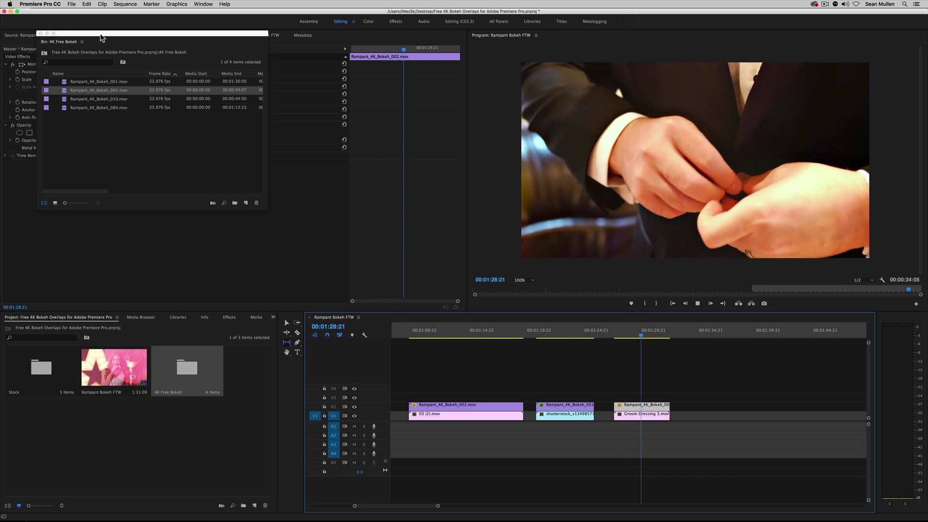
pyautogui.press('space')
# - Close the bokeh bin, raise the opacity of Rampant_4K_Bokeh_002.mov above the suit clip to 80%, and preview it
pyautogui.click(40, 34)
pyautogui.moveTo(186, 146); pyautogui.dragTo(214, 145)
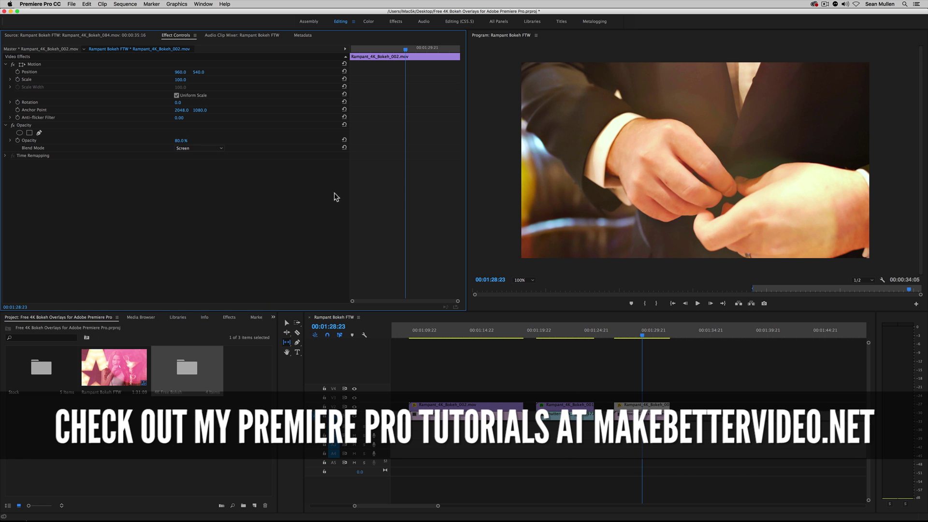
pyautogui.click(616, 333)
pyautogui.press('space')
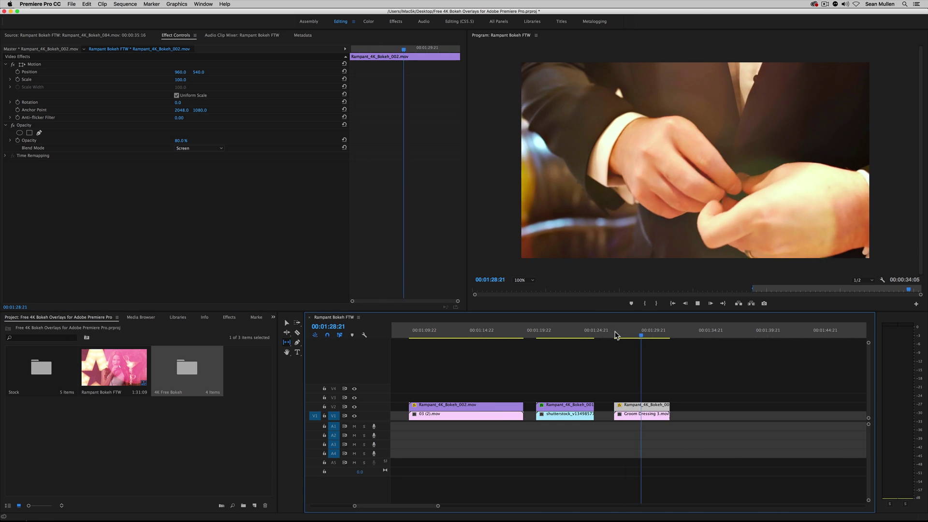
pyautogui.press('space')
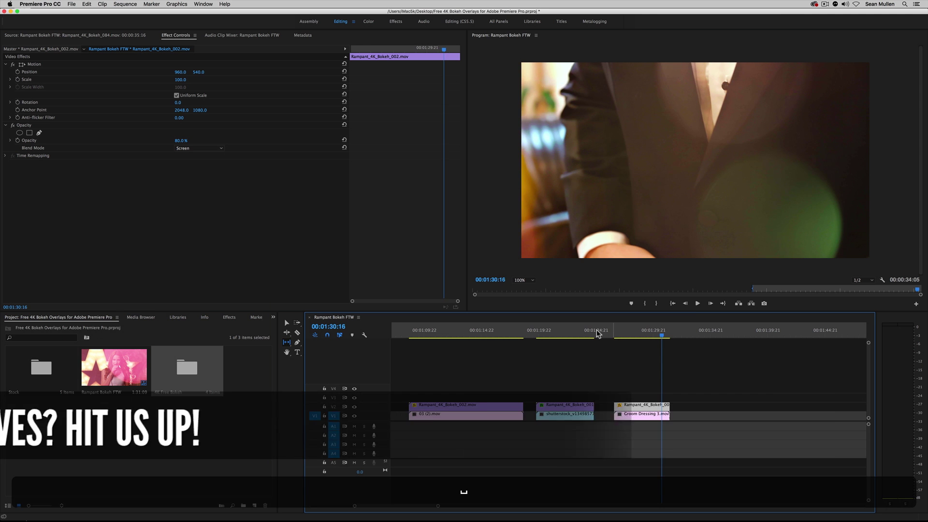
# - Scrub the sequence at the singer clip to view its tinted bokeh overlay
pyautogui.click(563, 329)
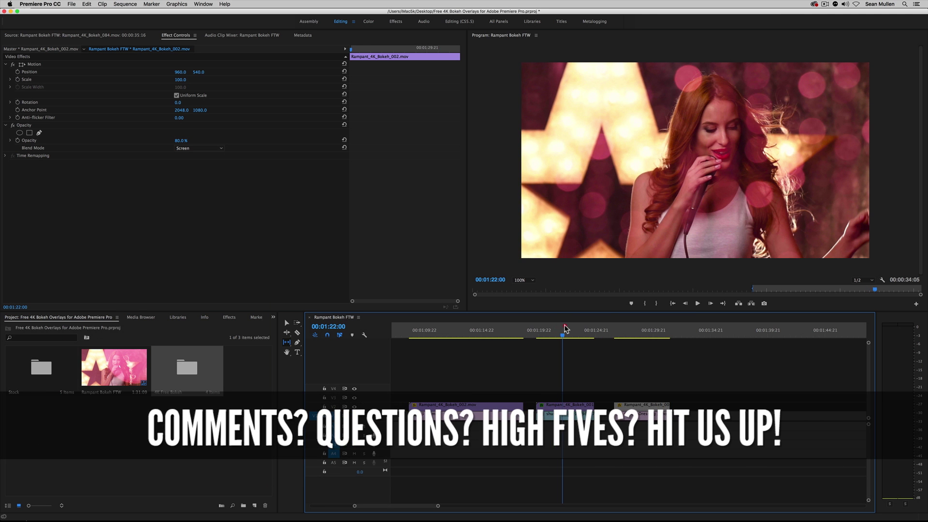
pyautogui.moveTo(564, 328); pyautogui.dragTo(566, 328)
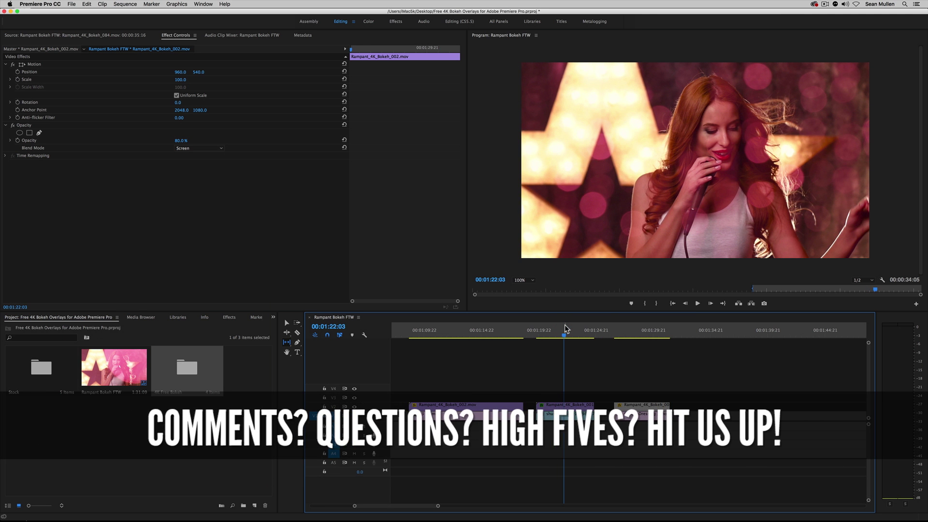